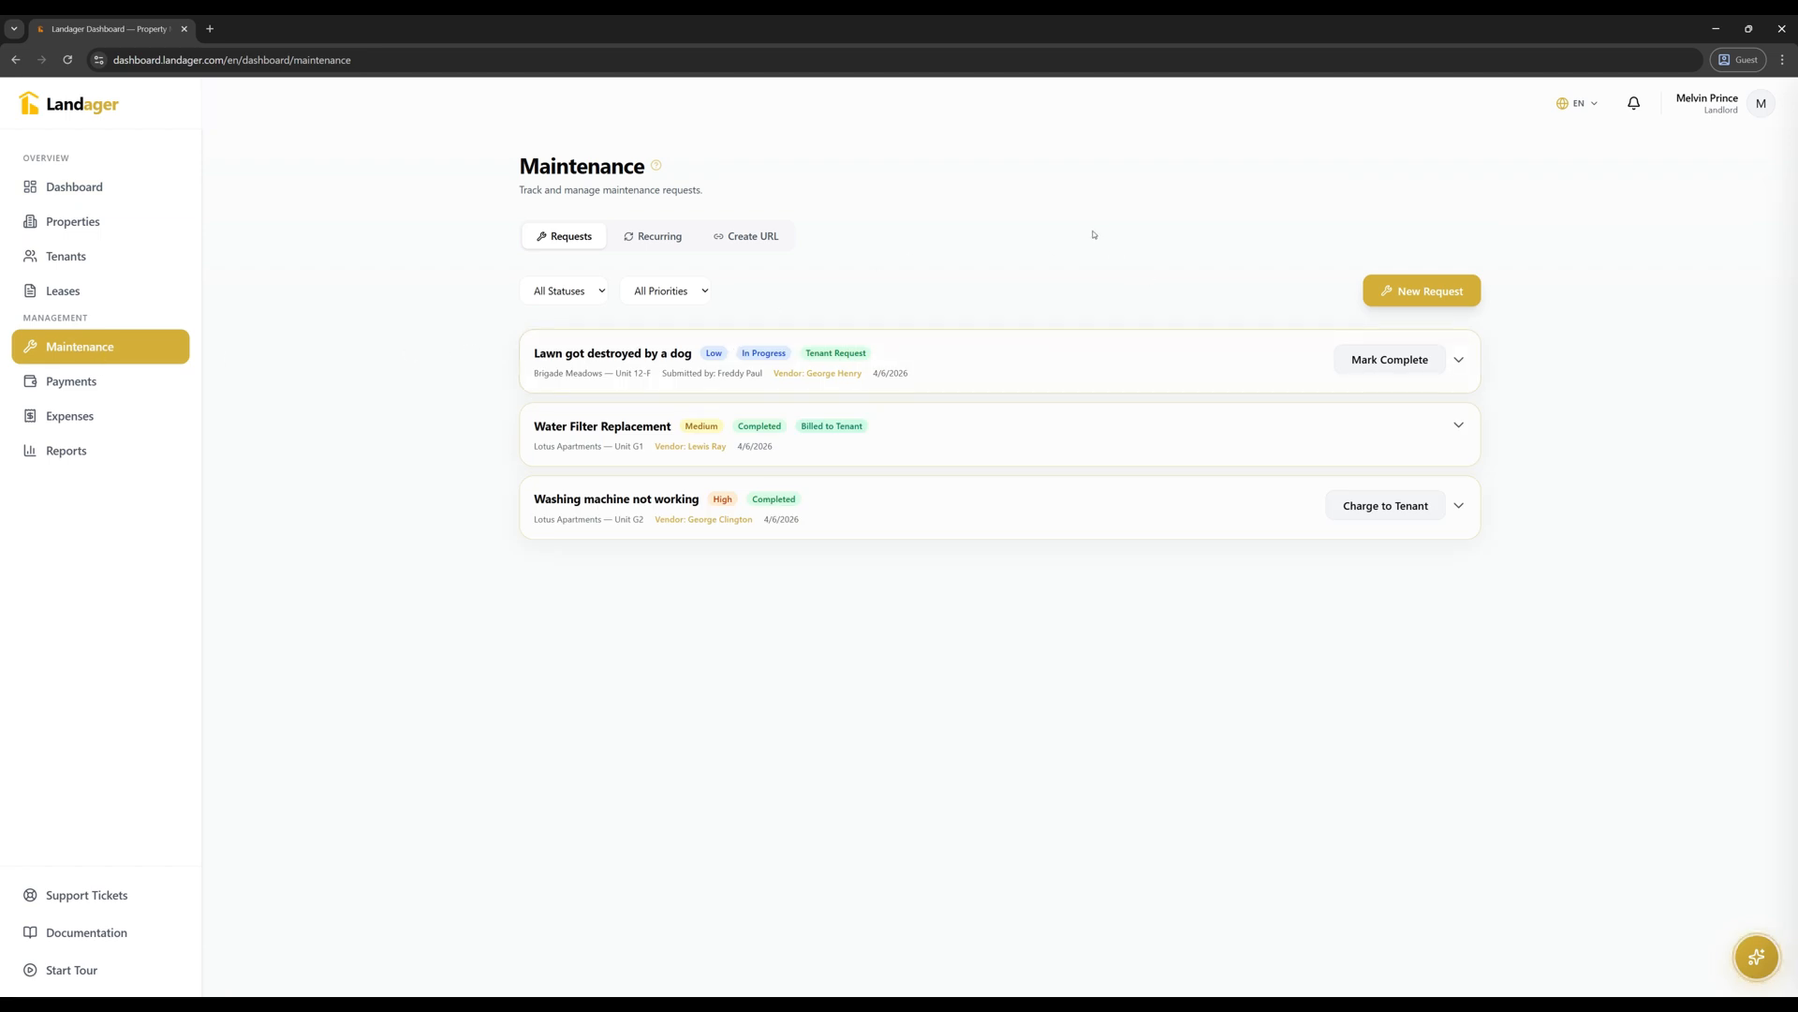
- View the recurring schedules and the maintenance request URLs, and return to the list of requests
left_click(642, 238)
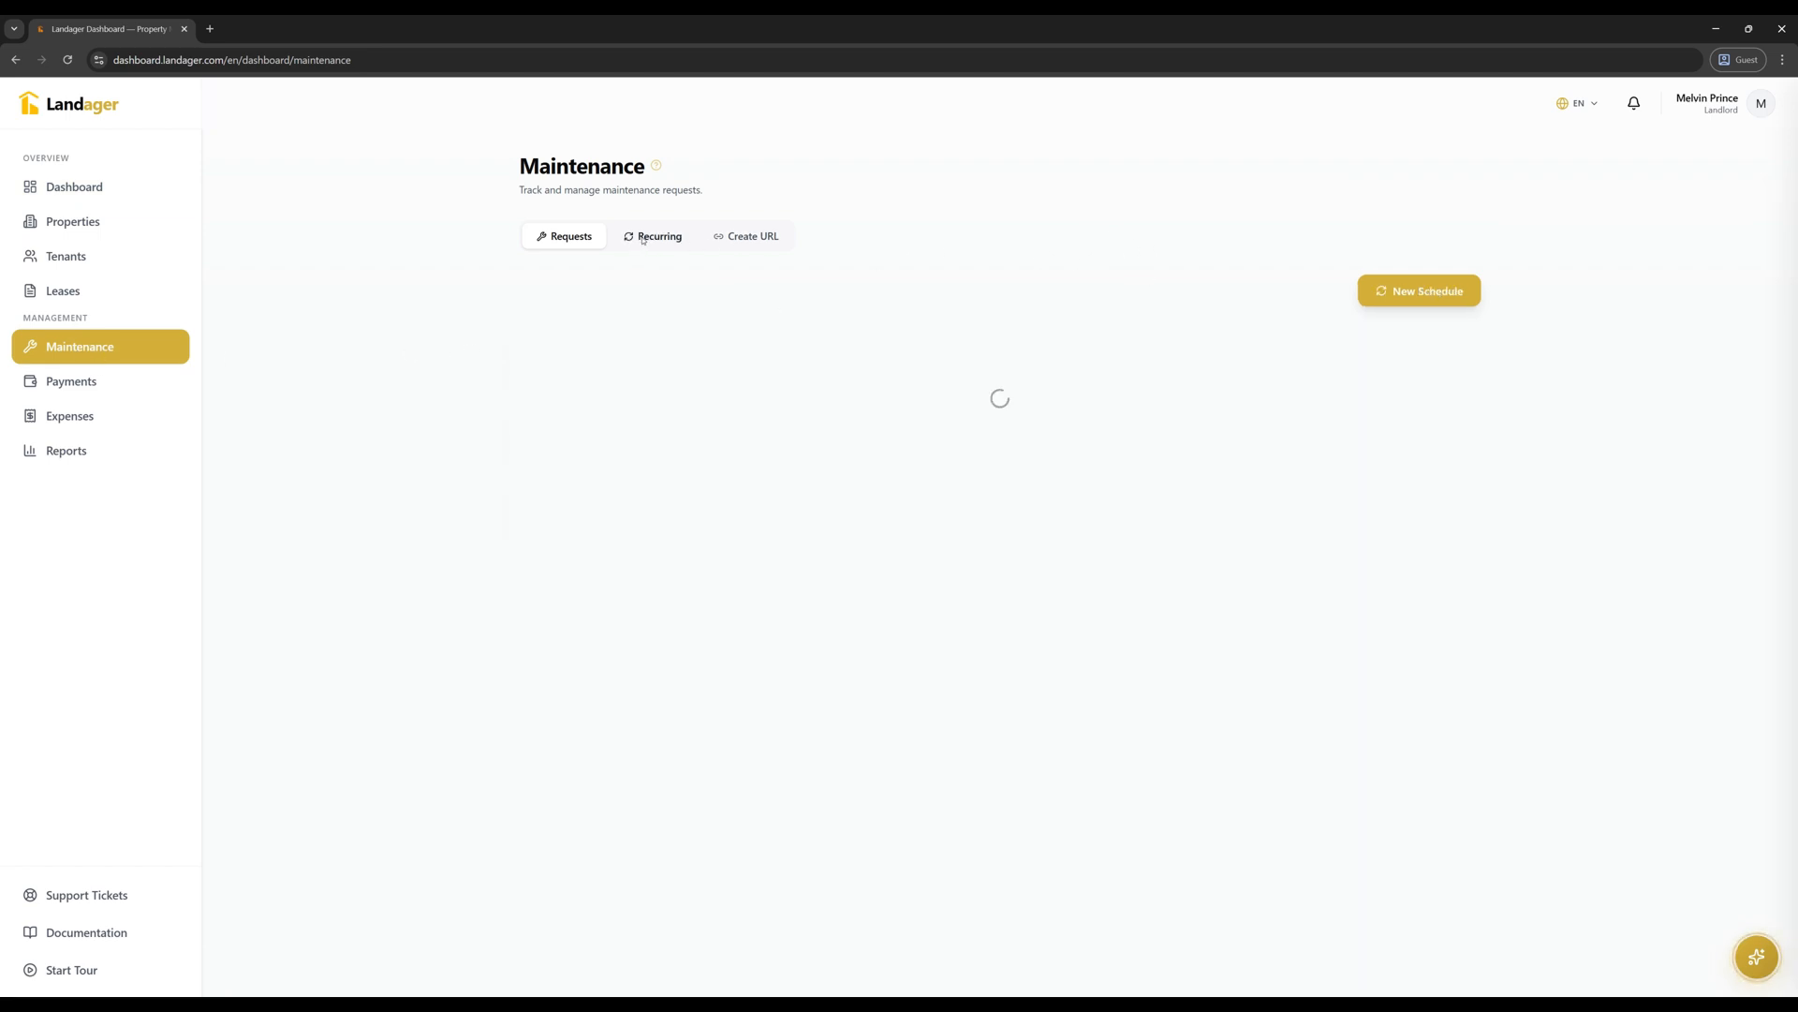
left_click(750, 238)
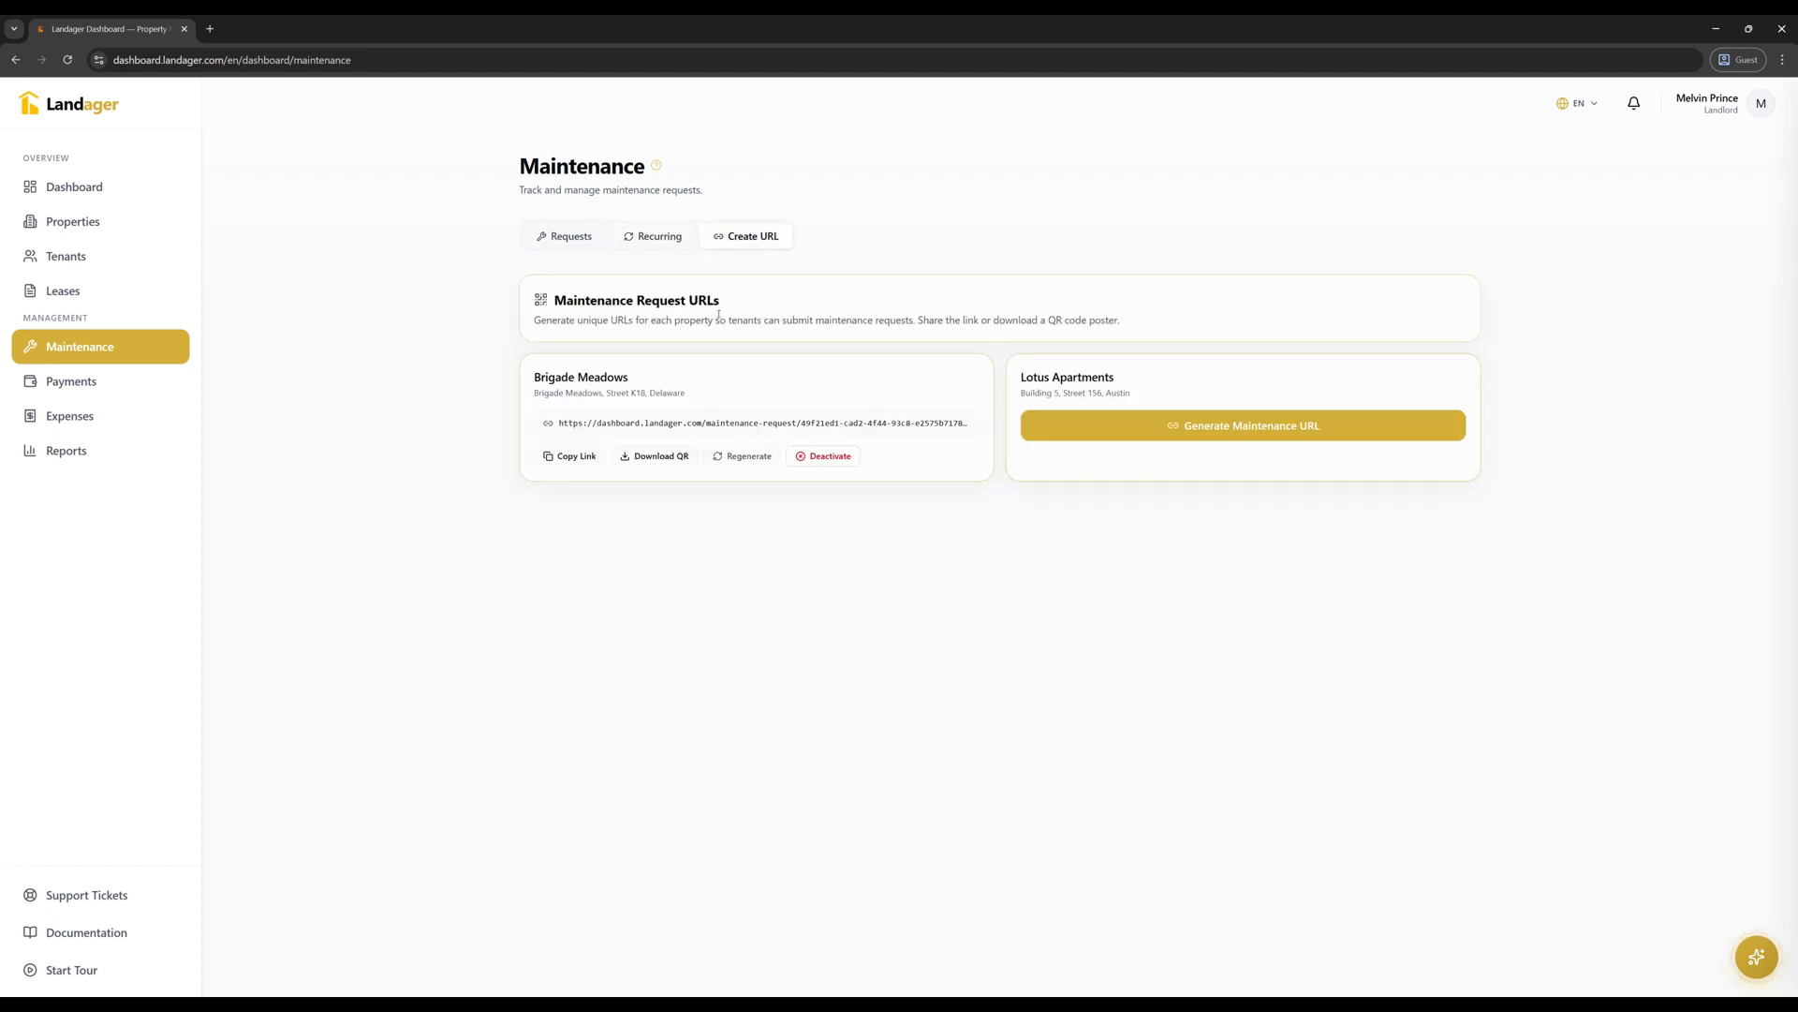
left_click(566, 239)
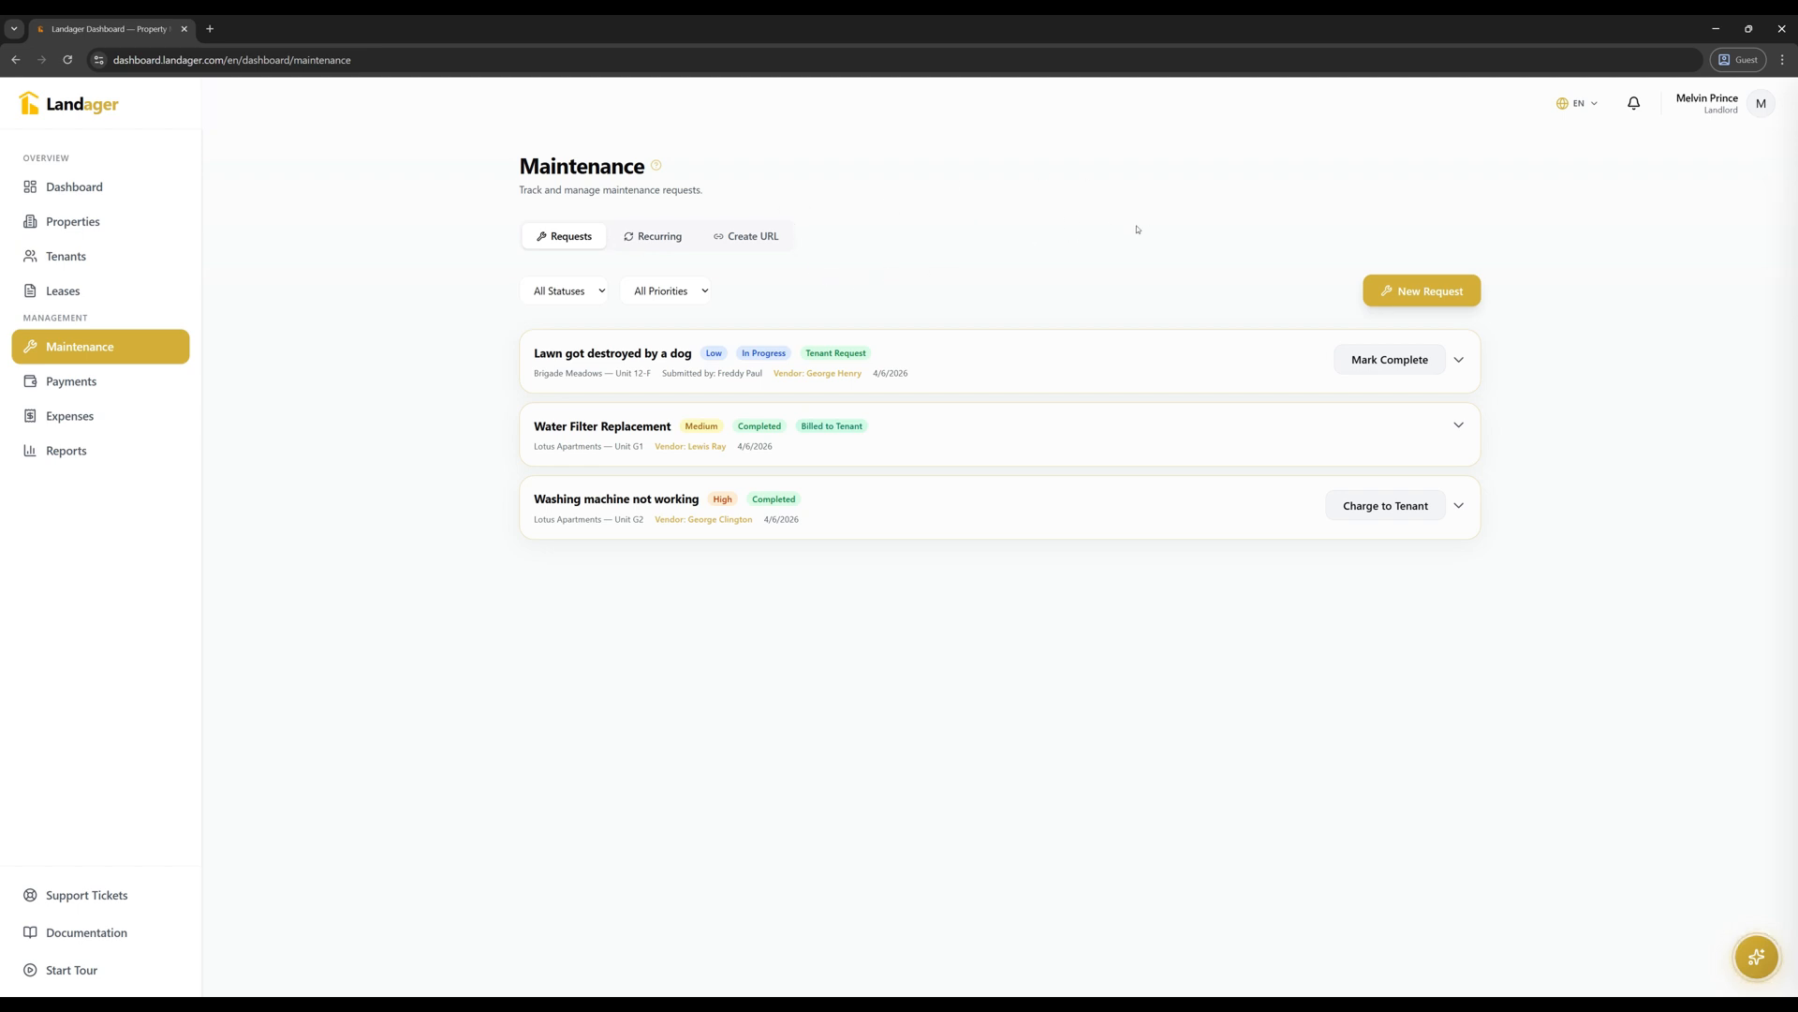
- Start a new maintenance request titled "task #1" for Brigade Meadows — Unit 12-F
left_click(1421, 292)
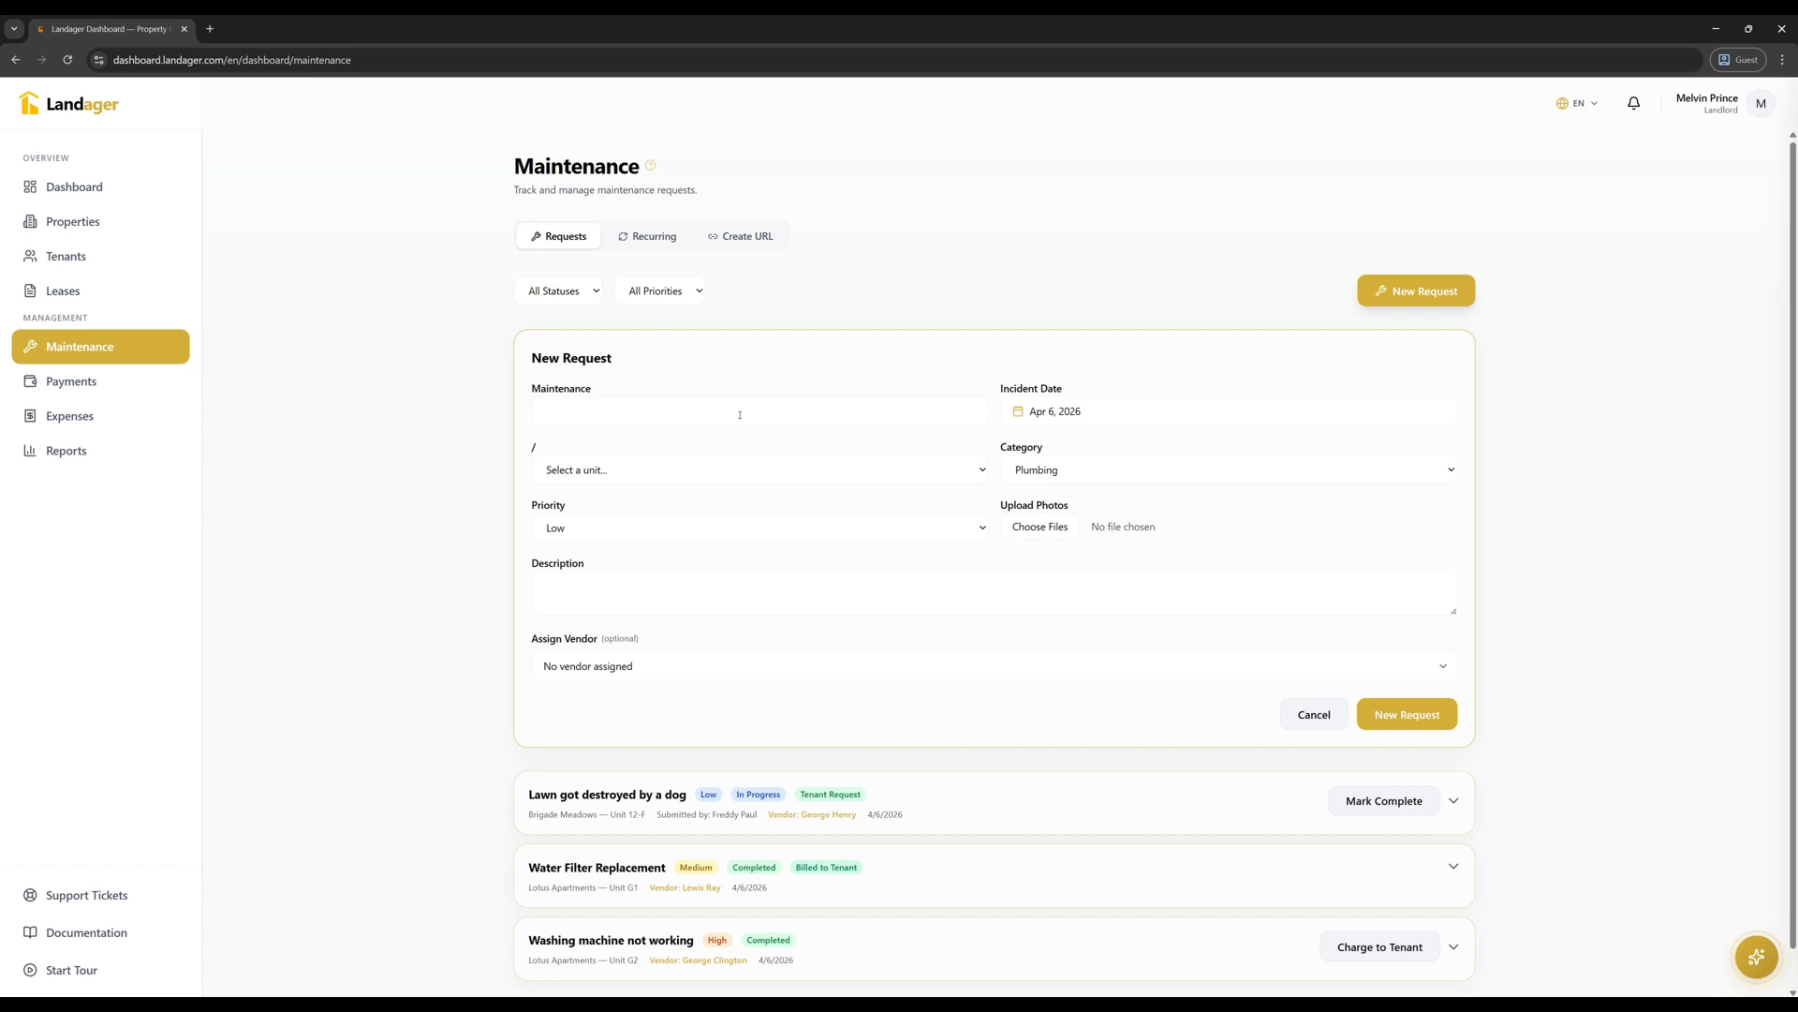
left_click(740, 412)
type("task")
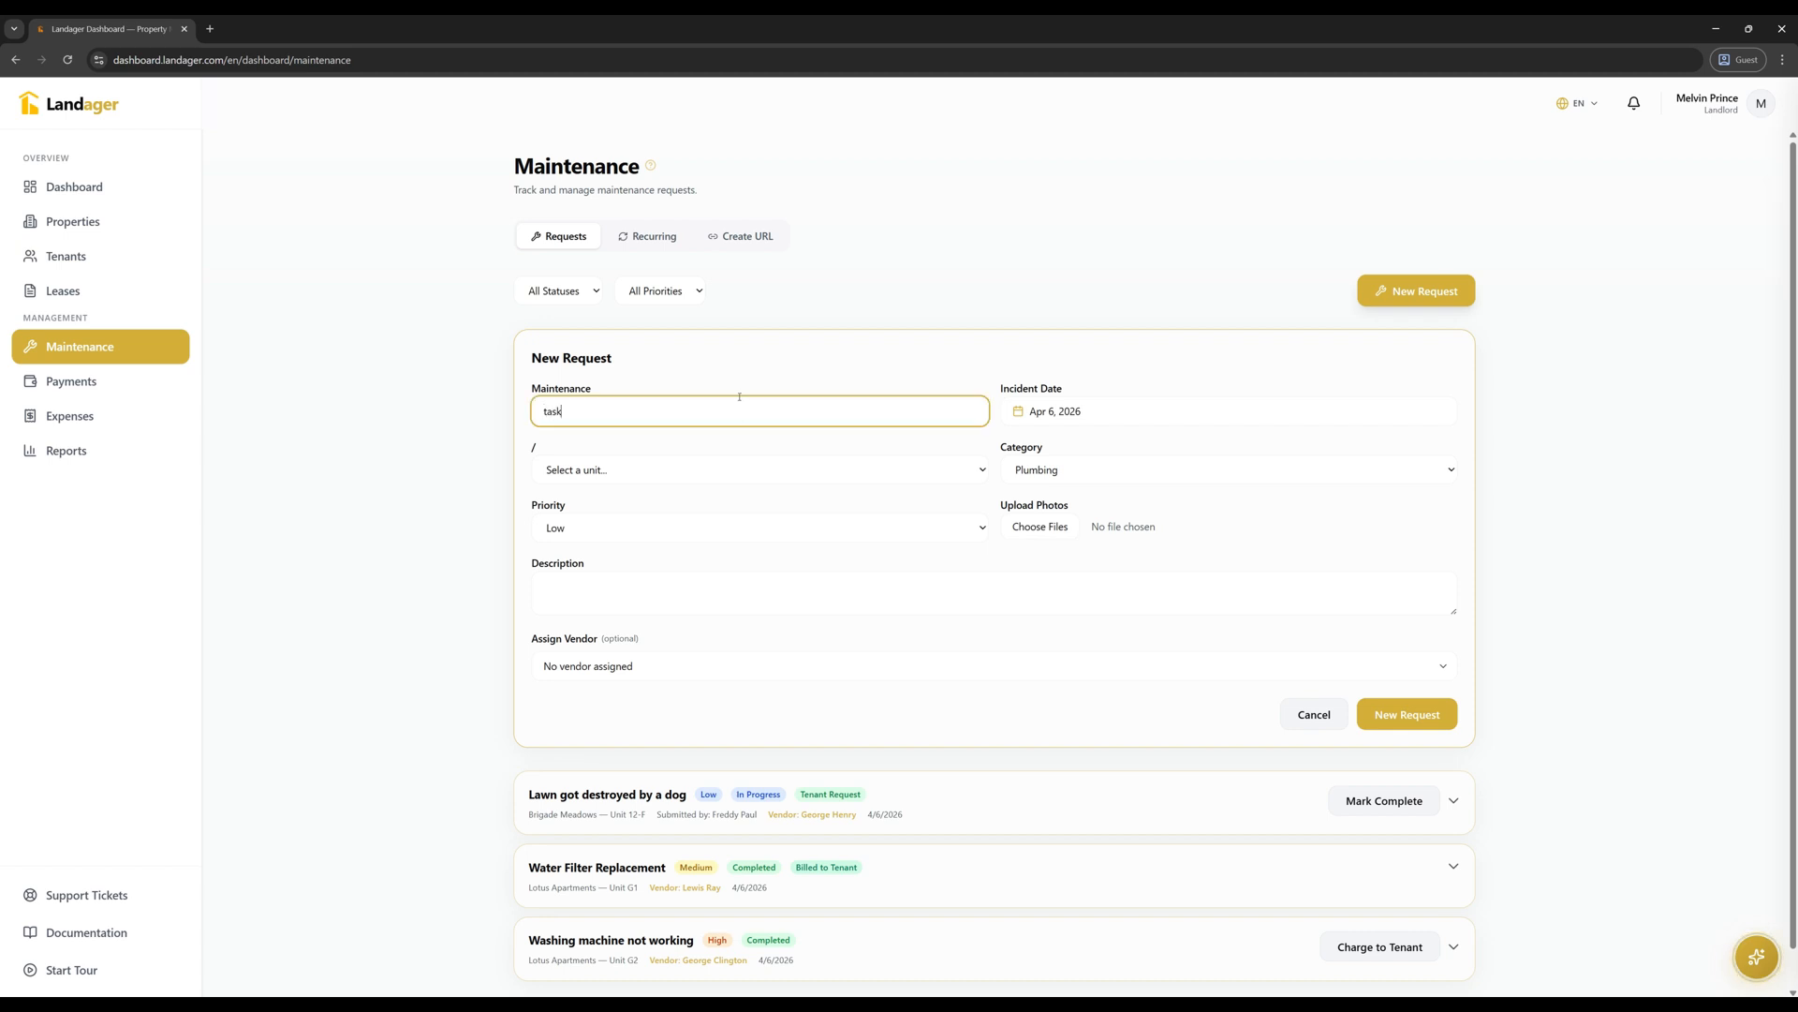
type(" #1")
left_click(1133, 417)
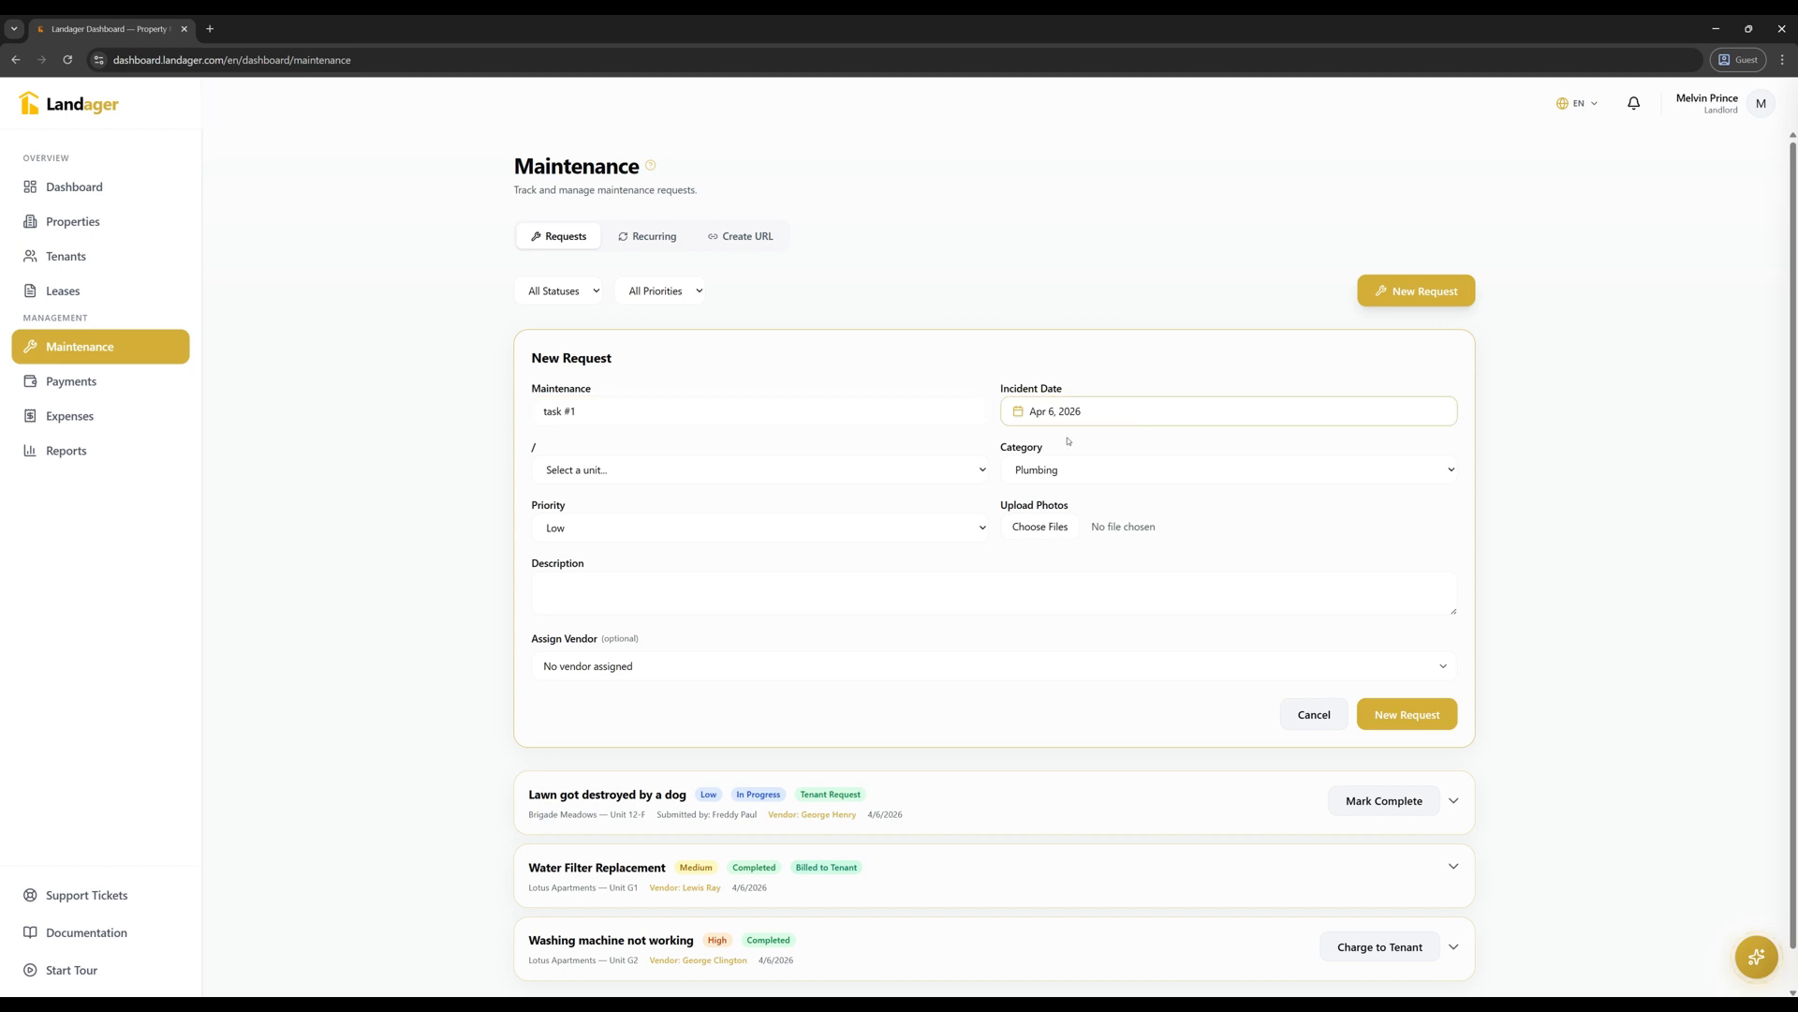
left_click(875, 476)
left_click(981, 507)
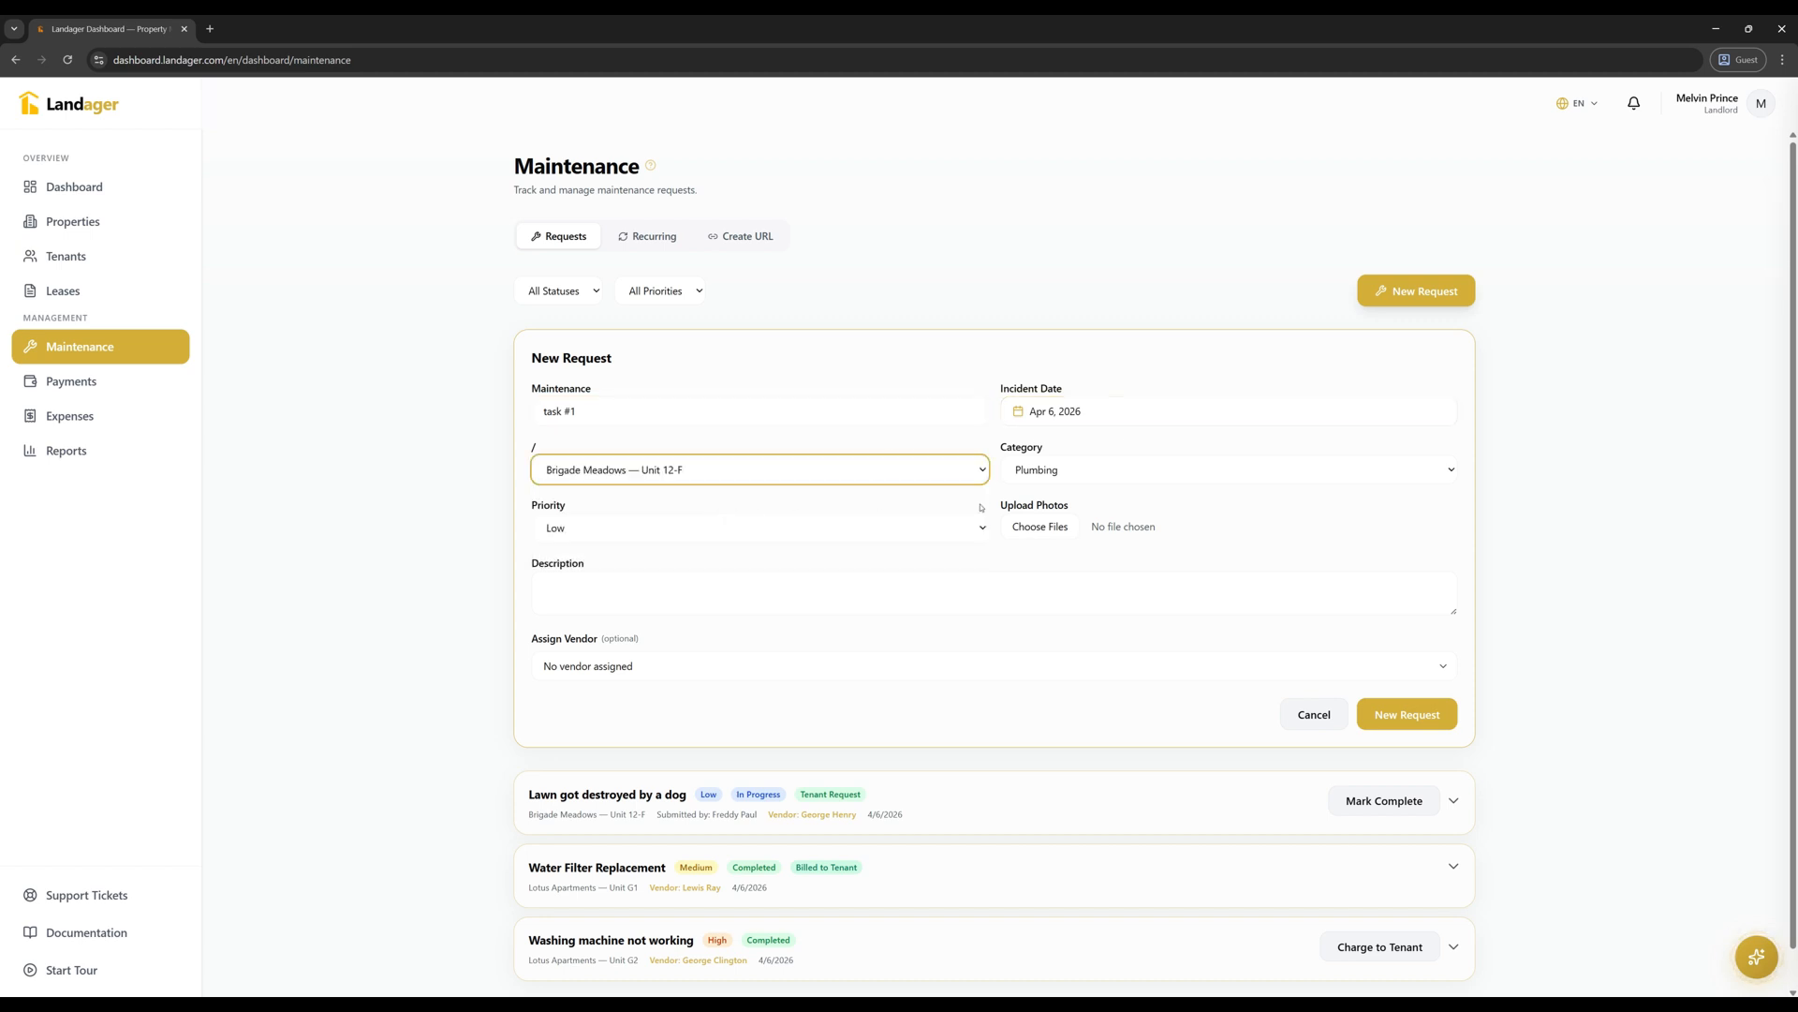
- Set the request's category to Plumbing and its priority to Medium
left_click(1110, 471)
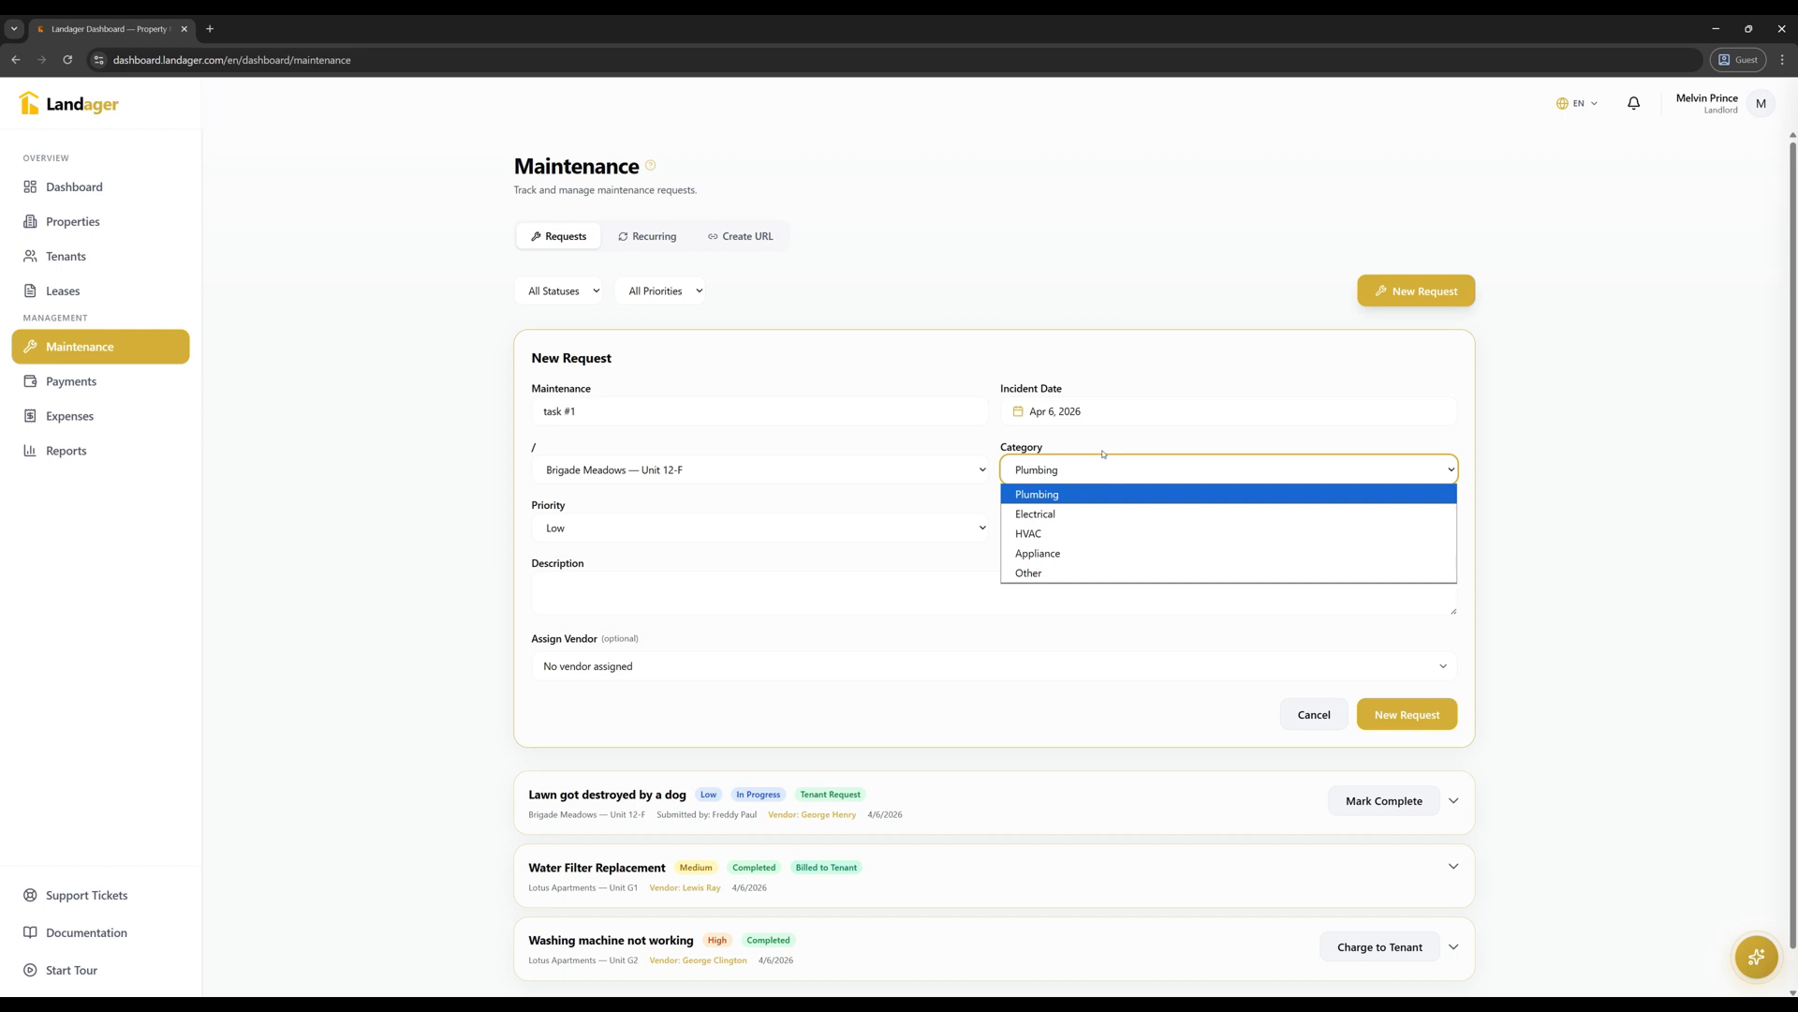
left_click(1100, 489)
left_click(896, 525)
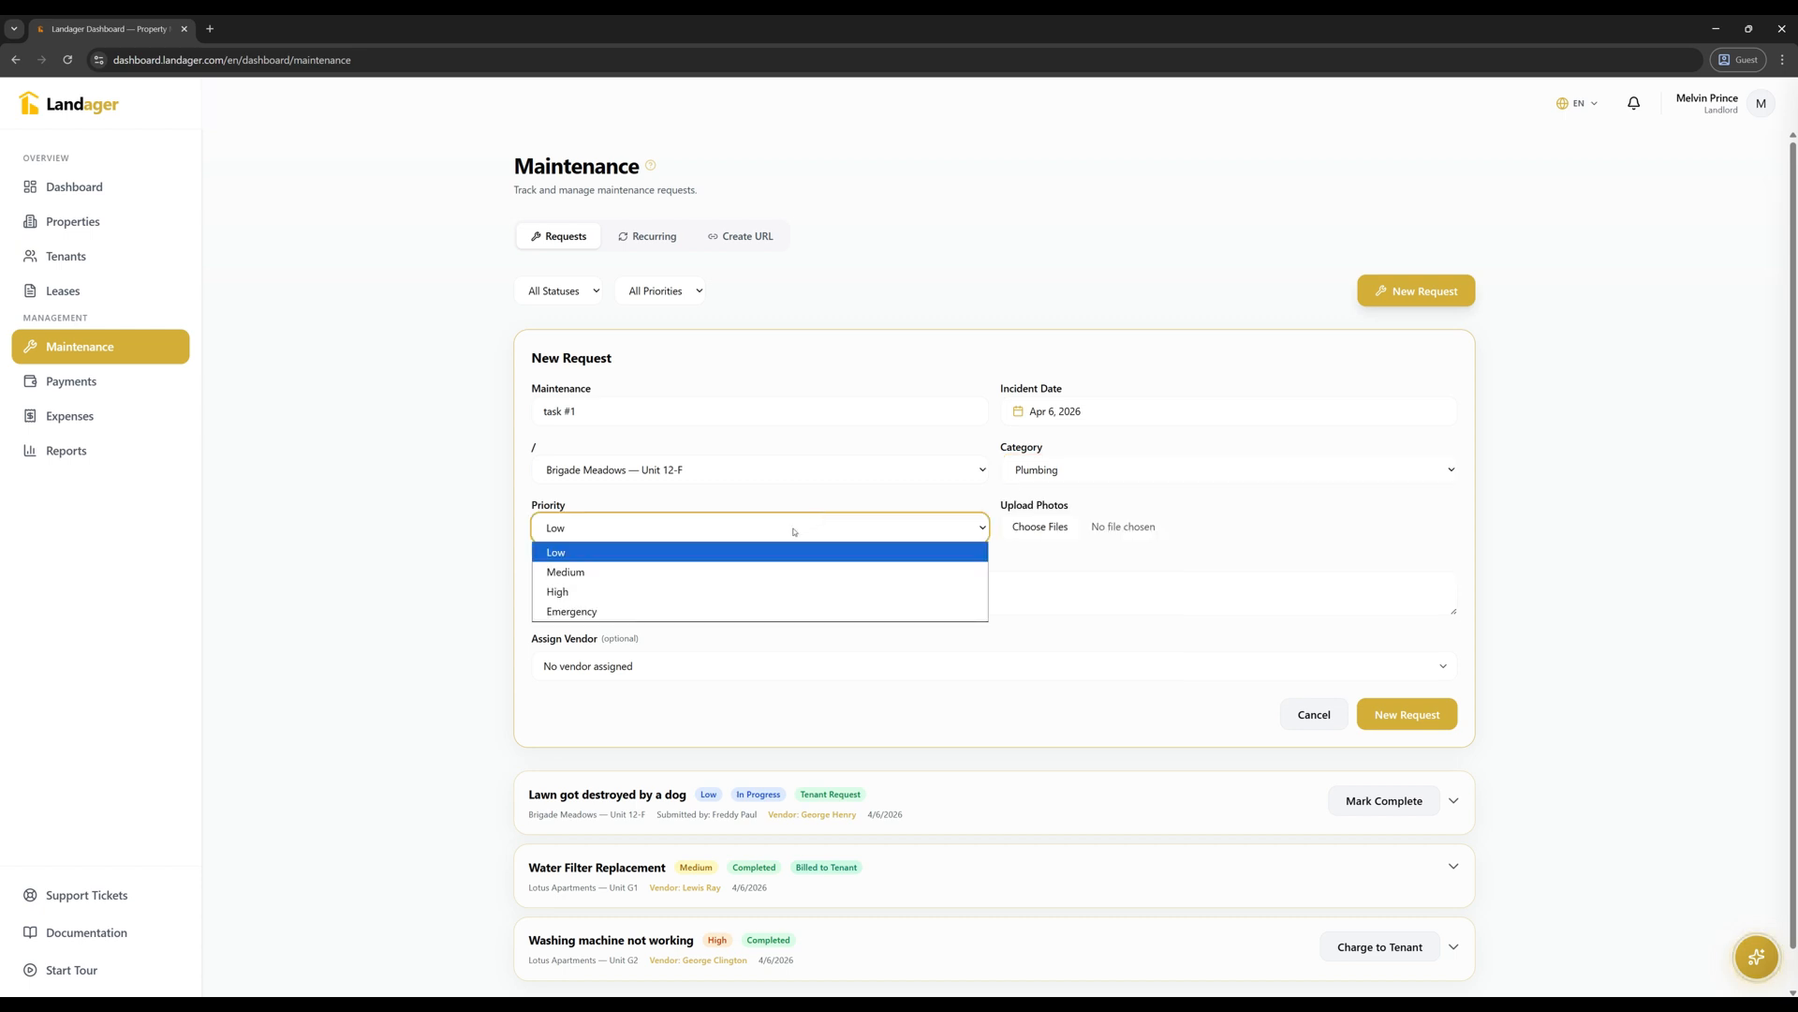
left_click(727, 566)
- Set the incident date to April 1, 2026, and switch the past-task logging option off and on again
left_click(1082, 414)
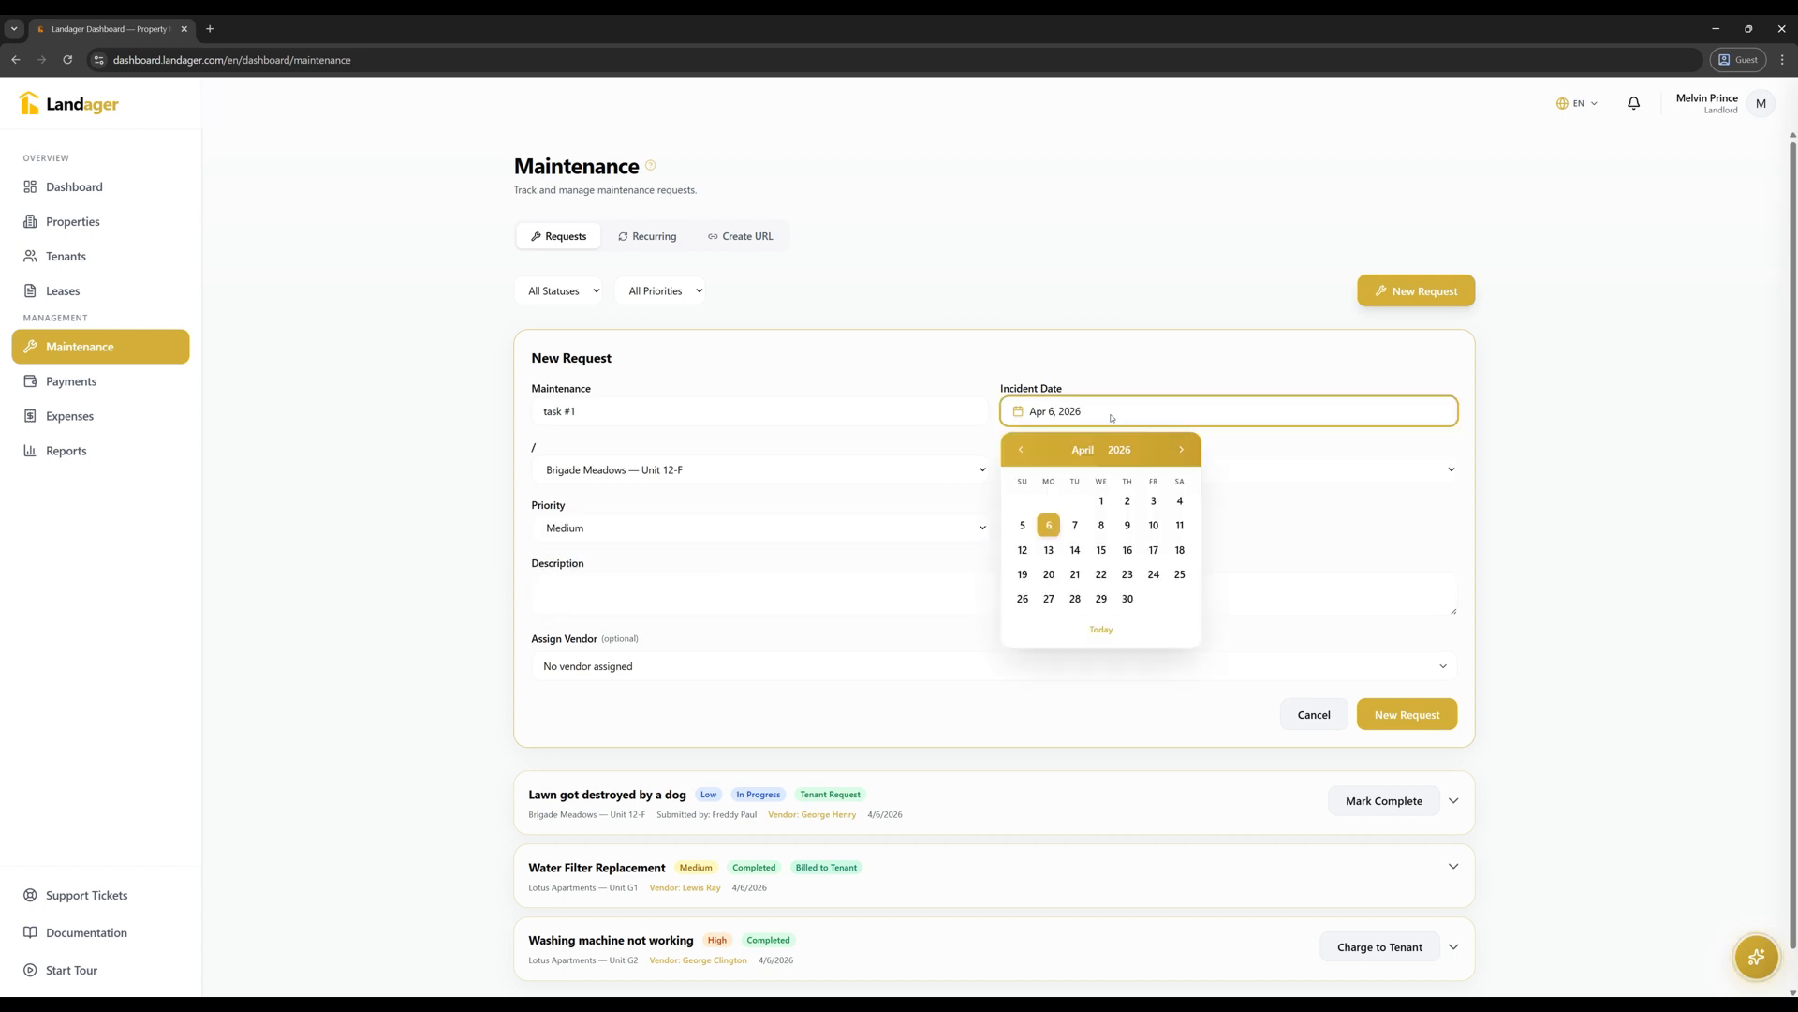
left_click(1103, 502)
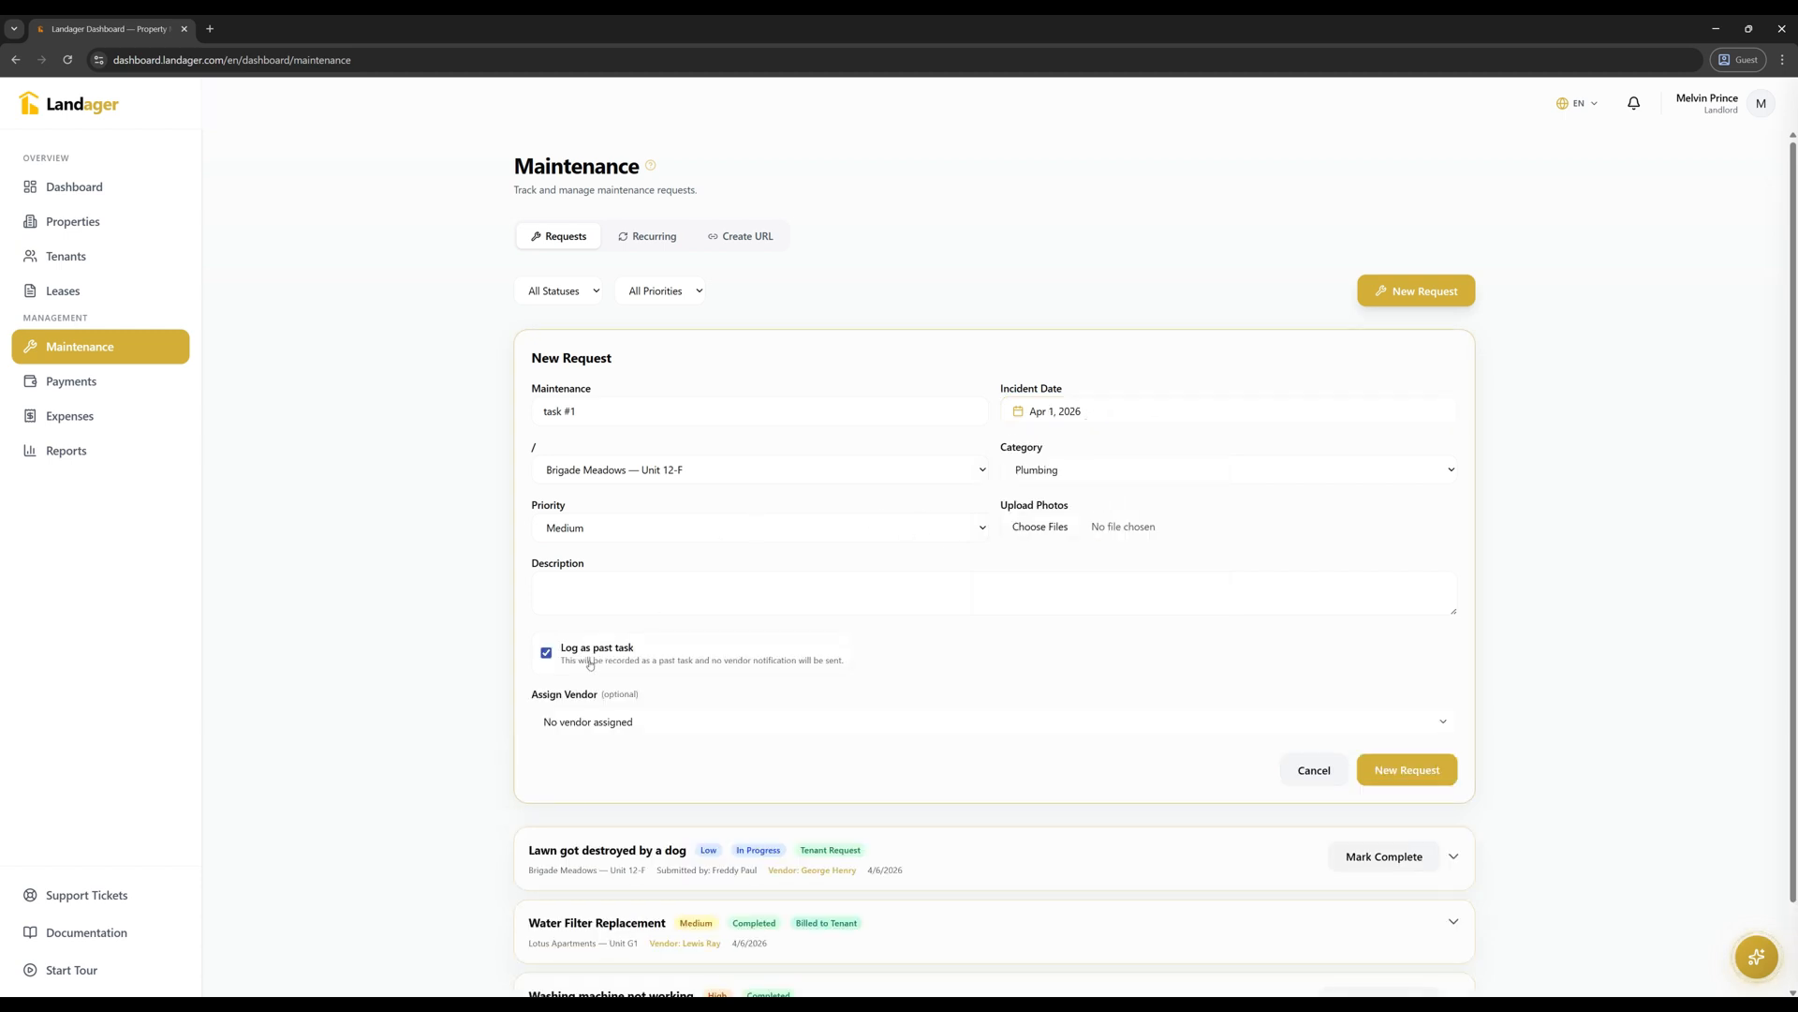
left_click(547, 653)
left_click(546, 653)
- Enter "this is a task" as the request's description
left_click(656, 581)
type("this ")
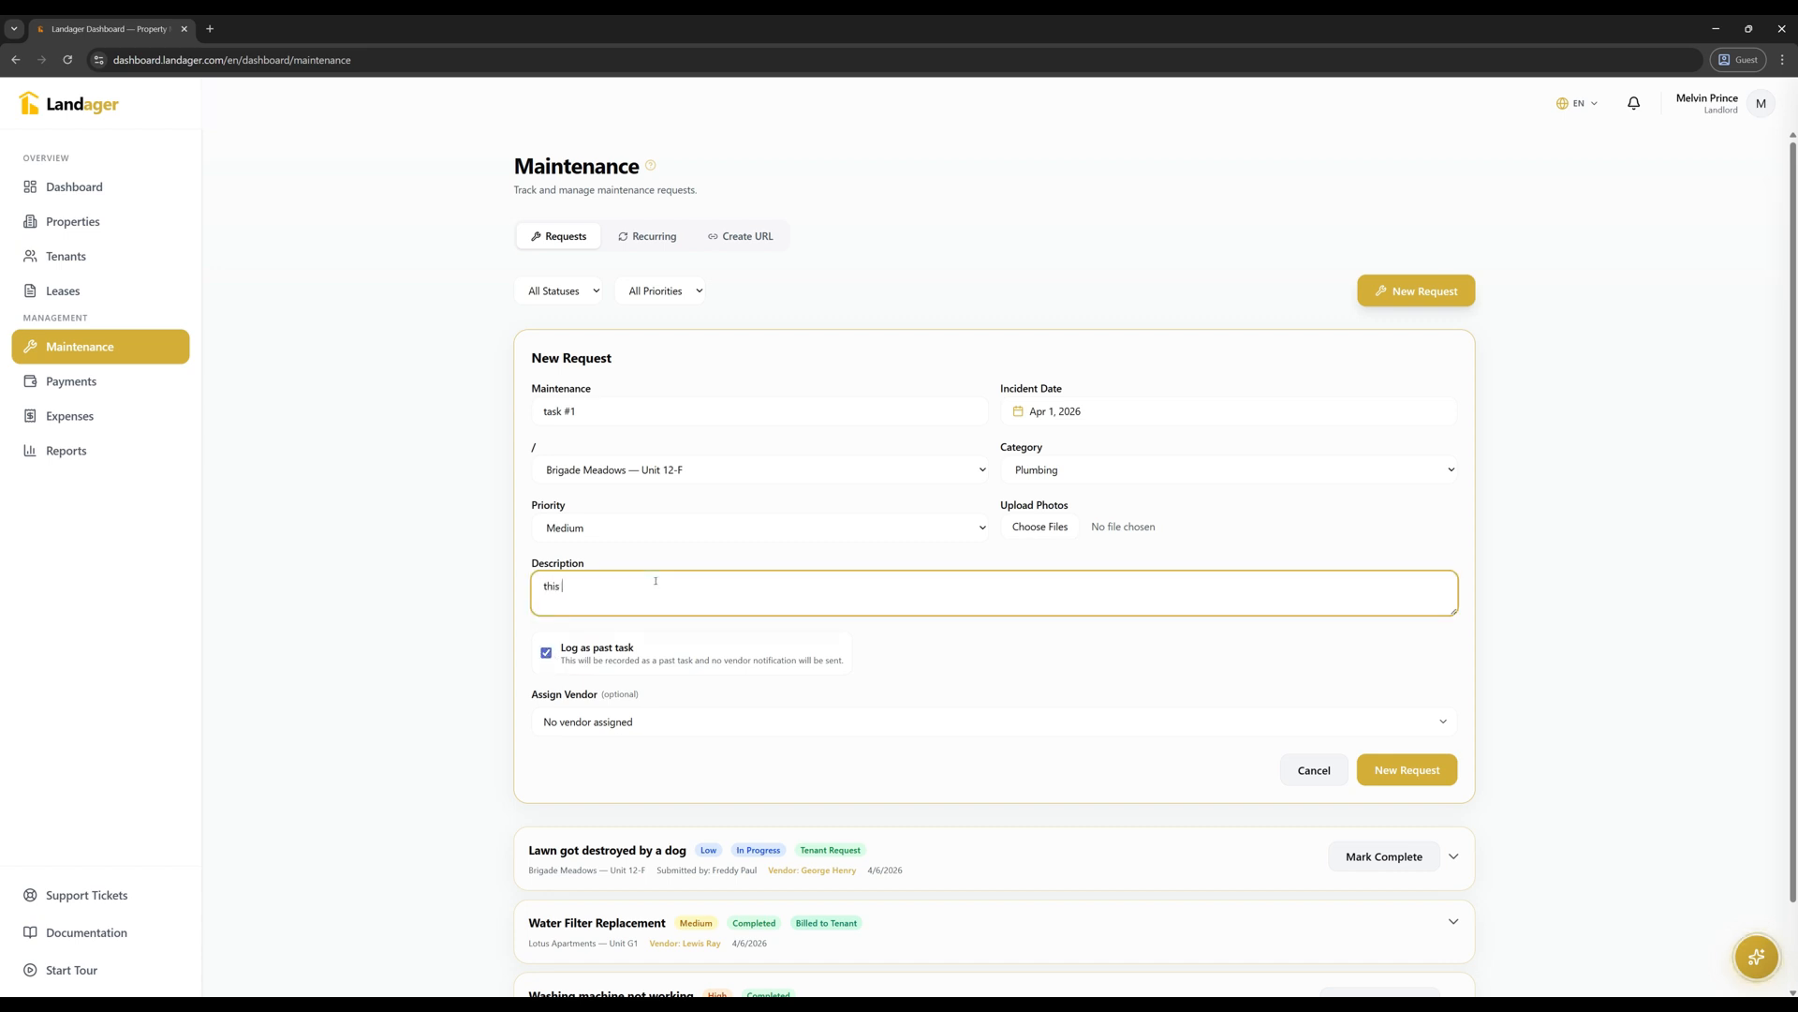
type("is a task")
left_click(691, 628)
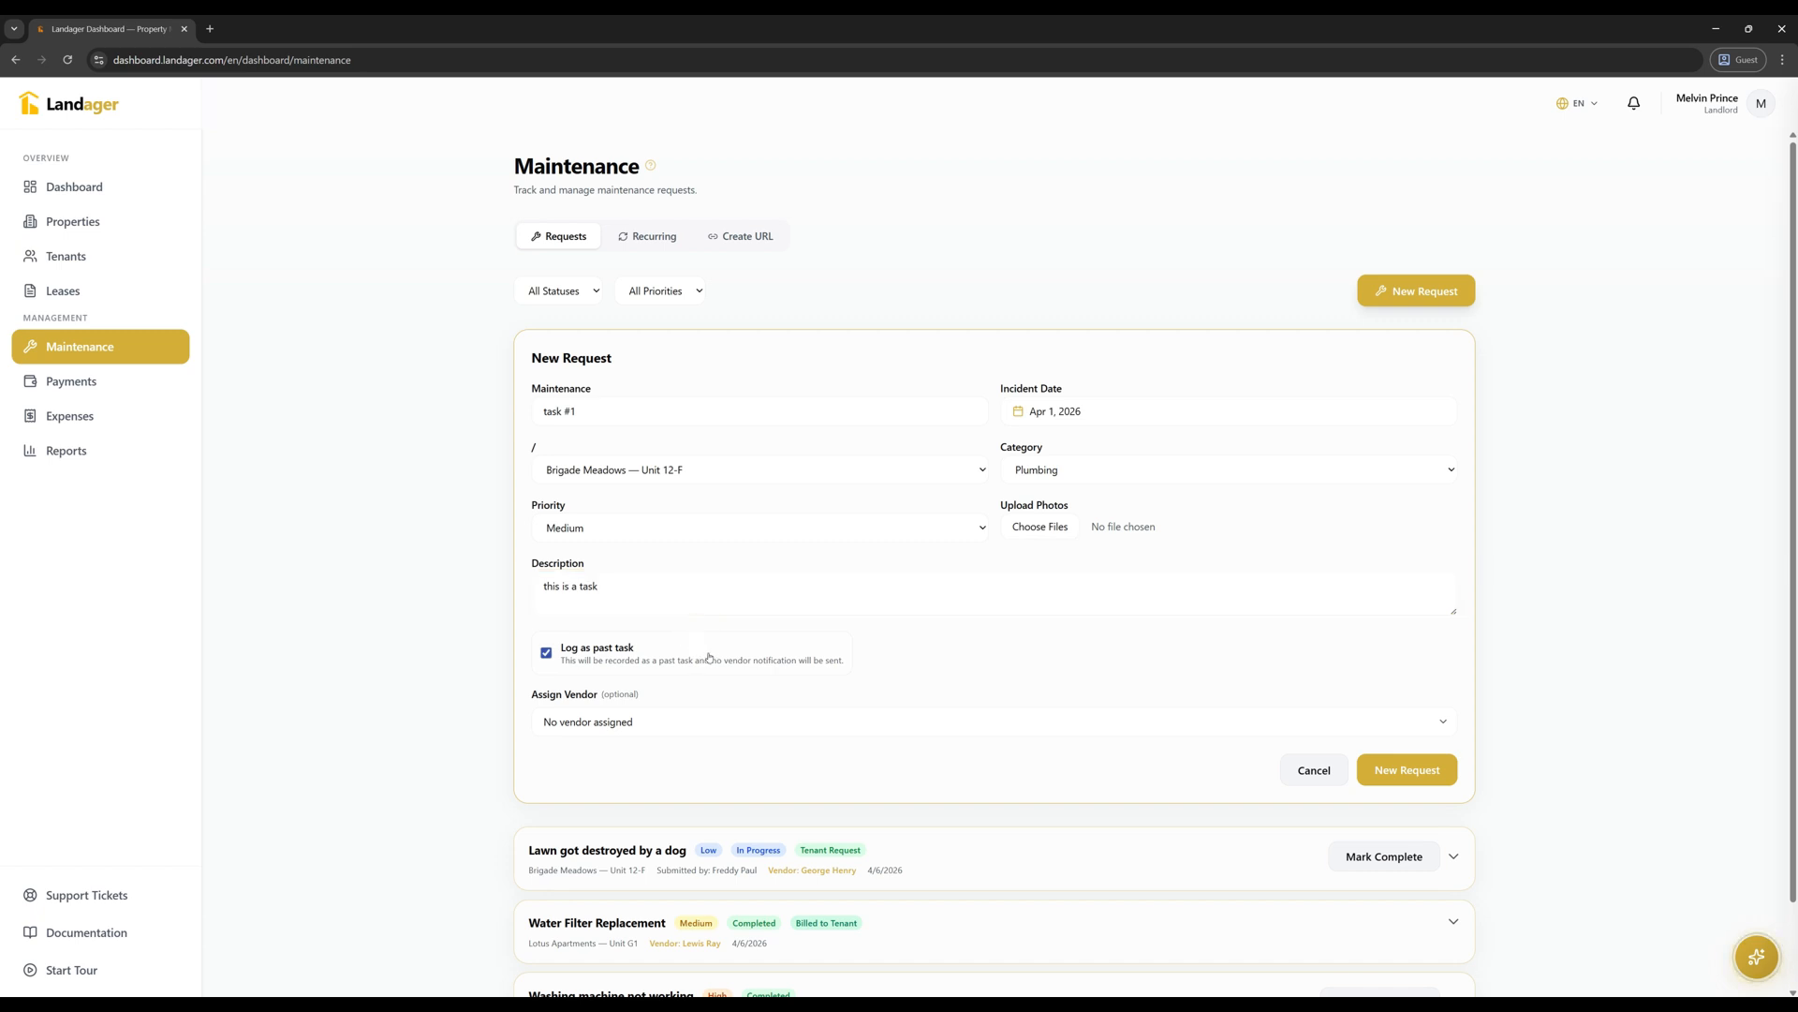
- Reselect the Plumbing category and toggle the Log as past task option off and back on
scroll(1006, 584, "down", 1)
scroll(960, 573, "up", 1)
left_click(1072, 469)
left_click(1072, 485)
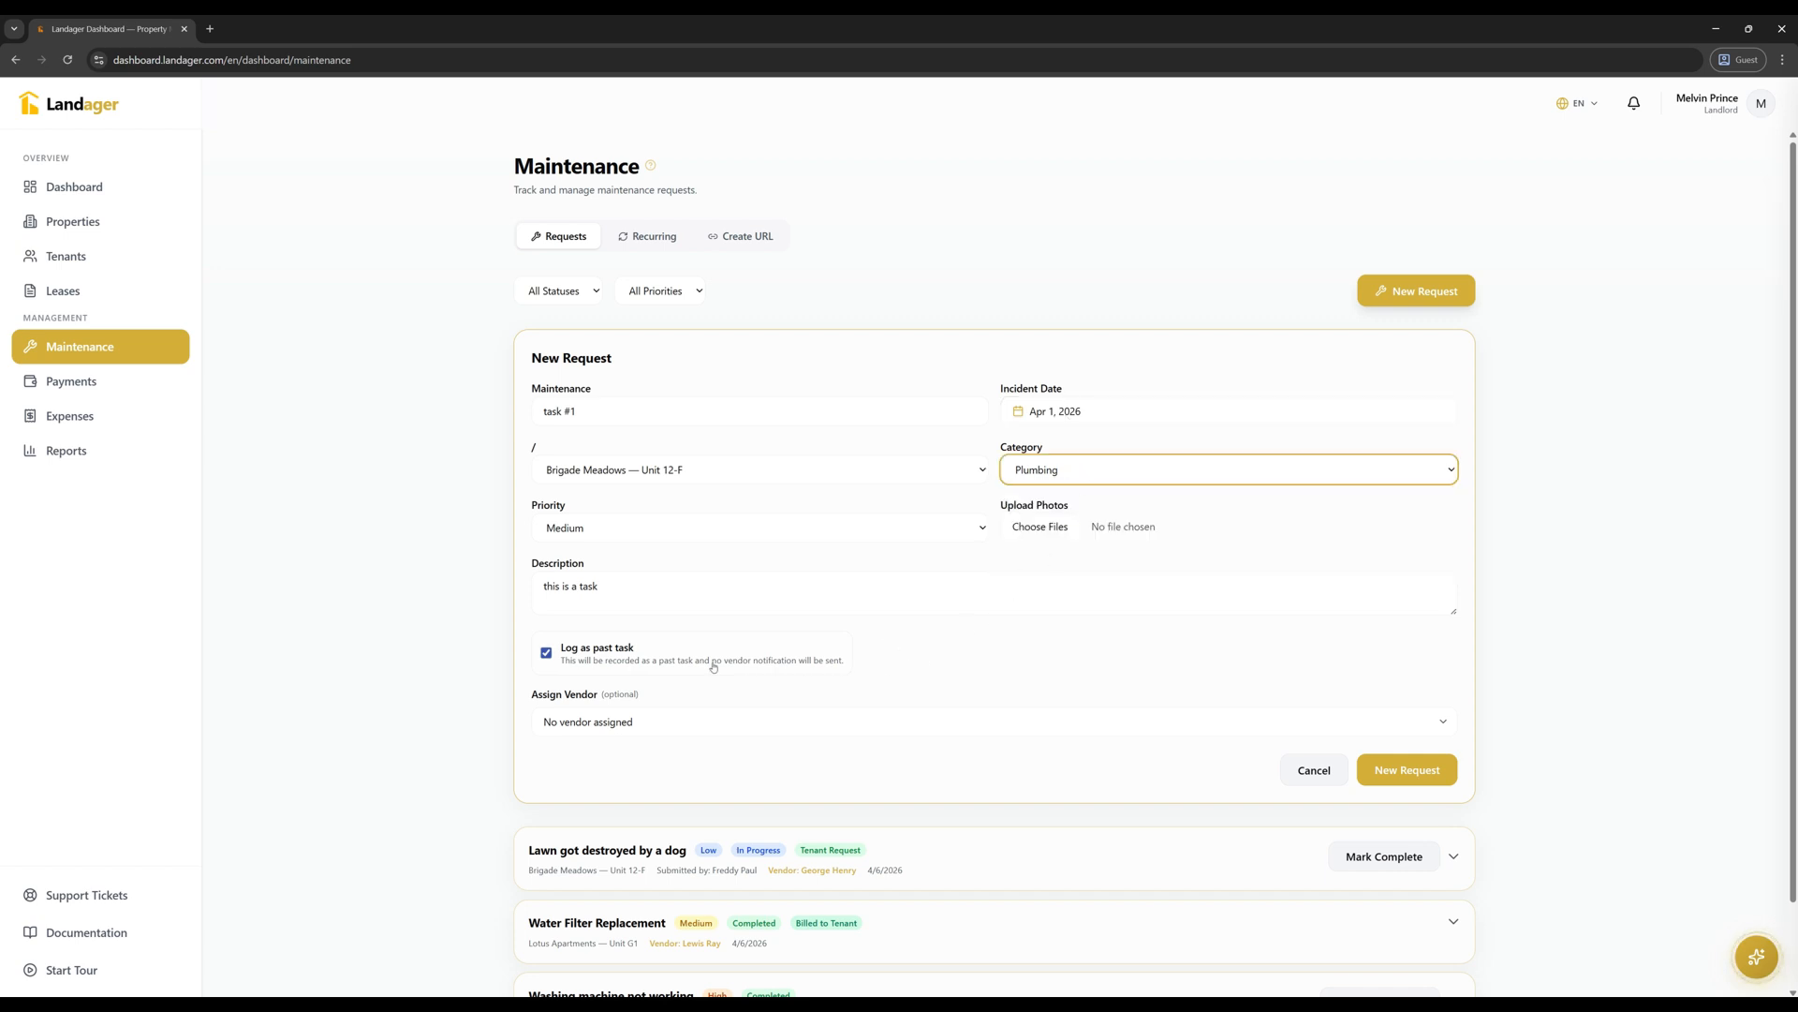
left_click(546, 651)
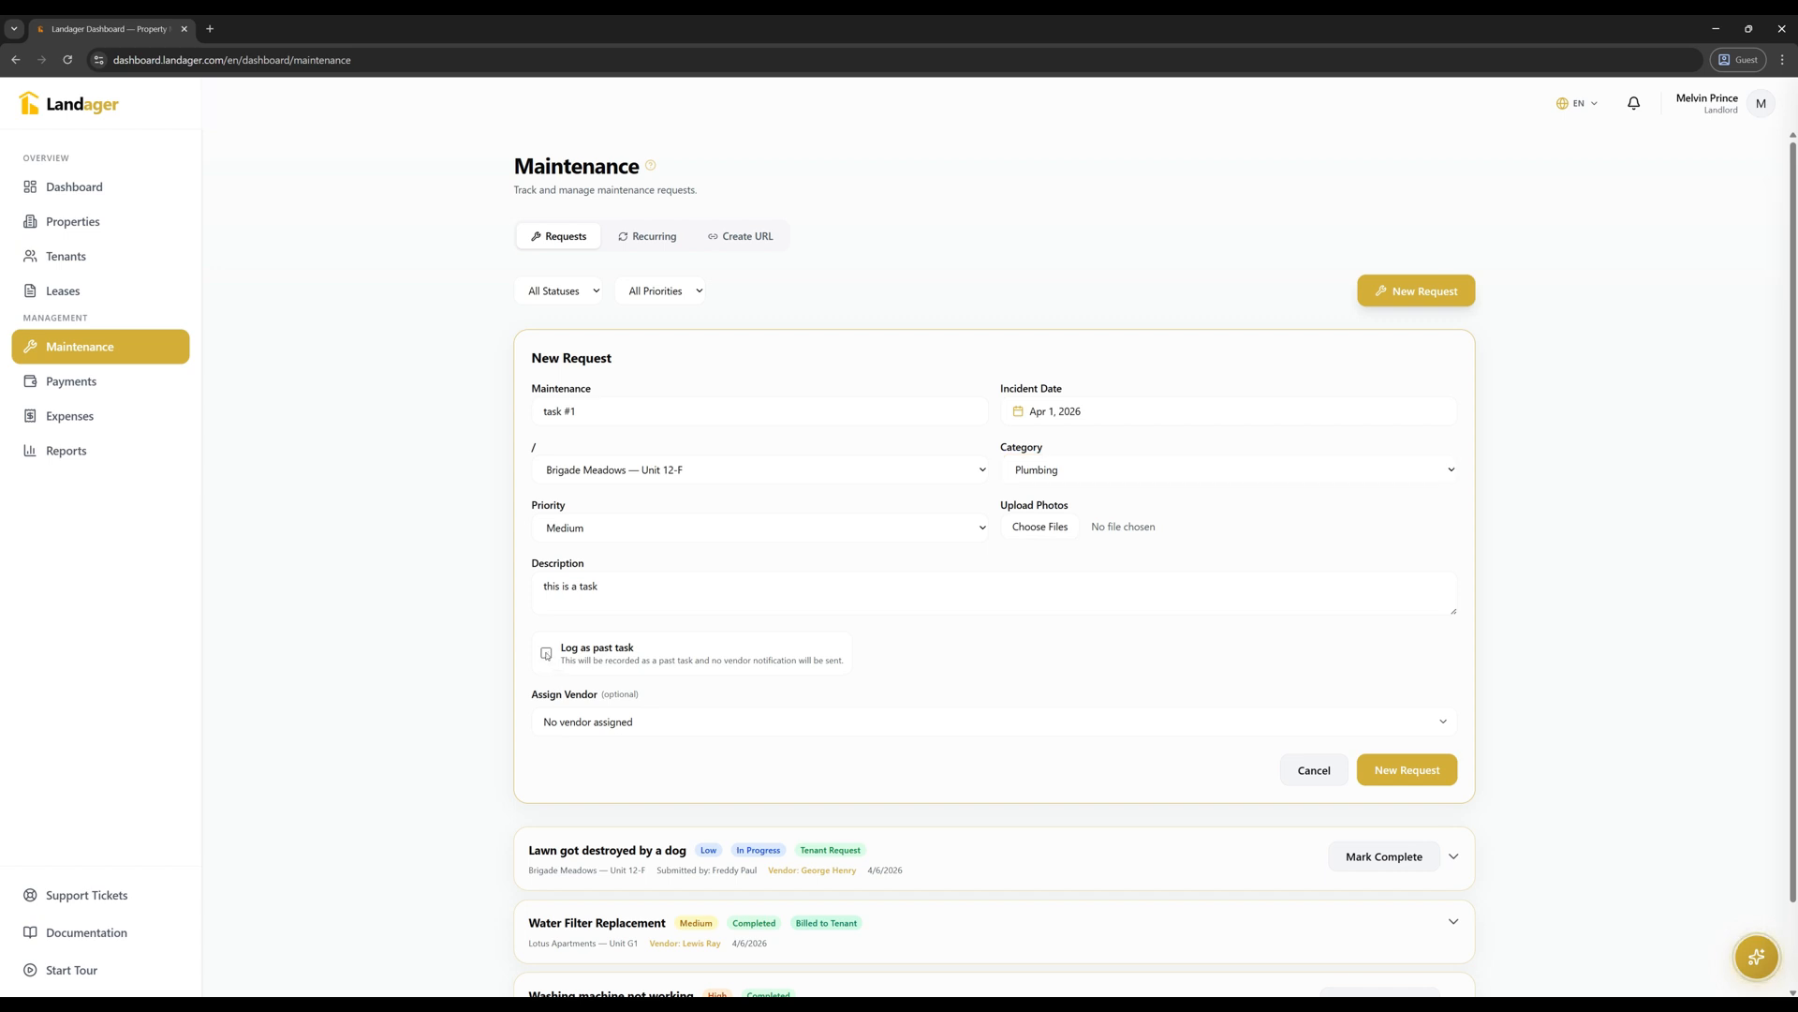
left_click(546, 653)
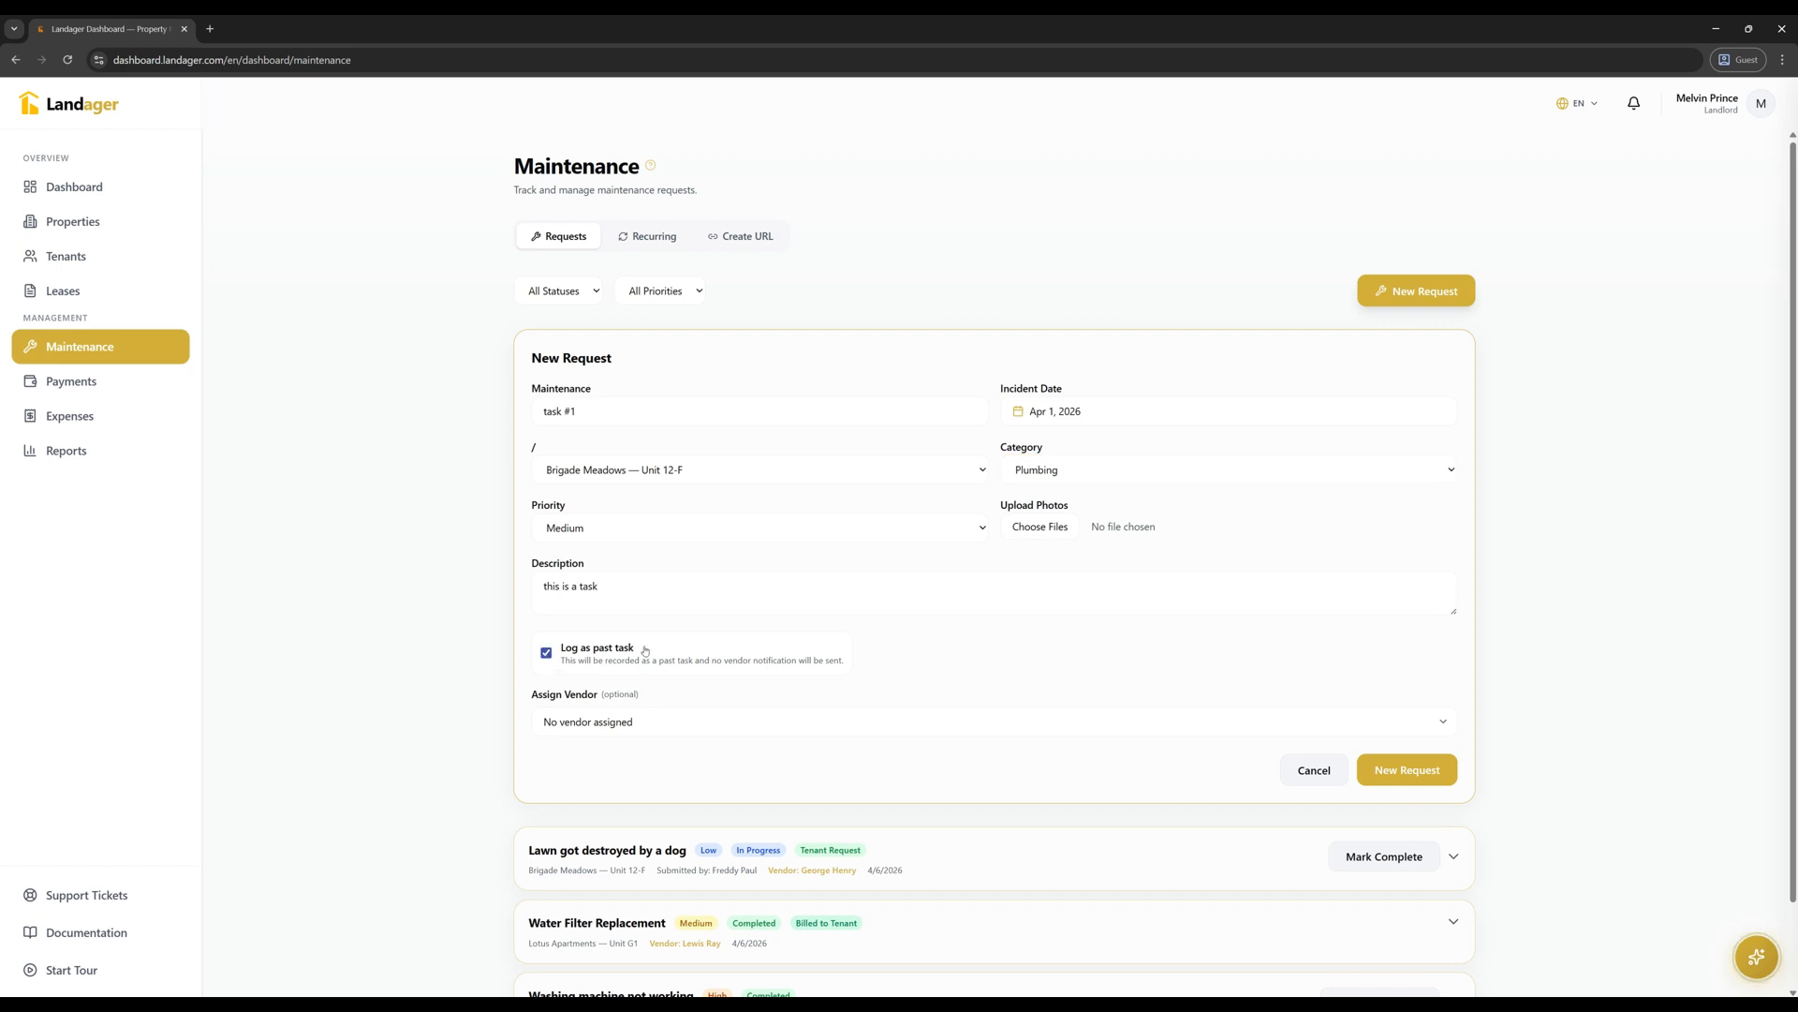
- Attach the photo property-image (4) to the request and assign the vendor listed without a company name
left_click(1056, 531)
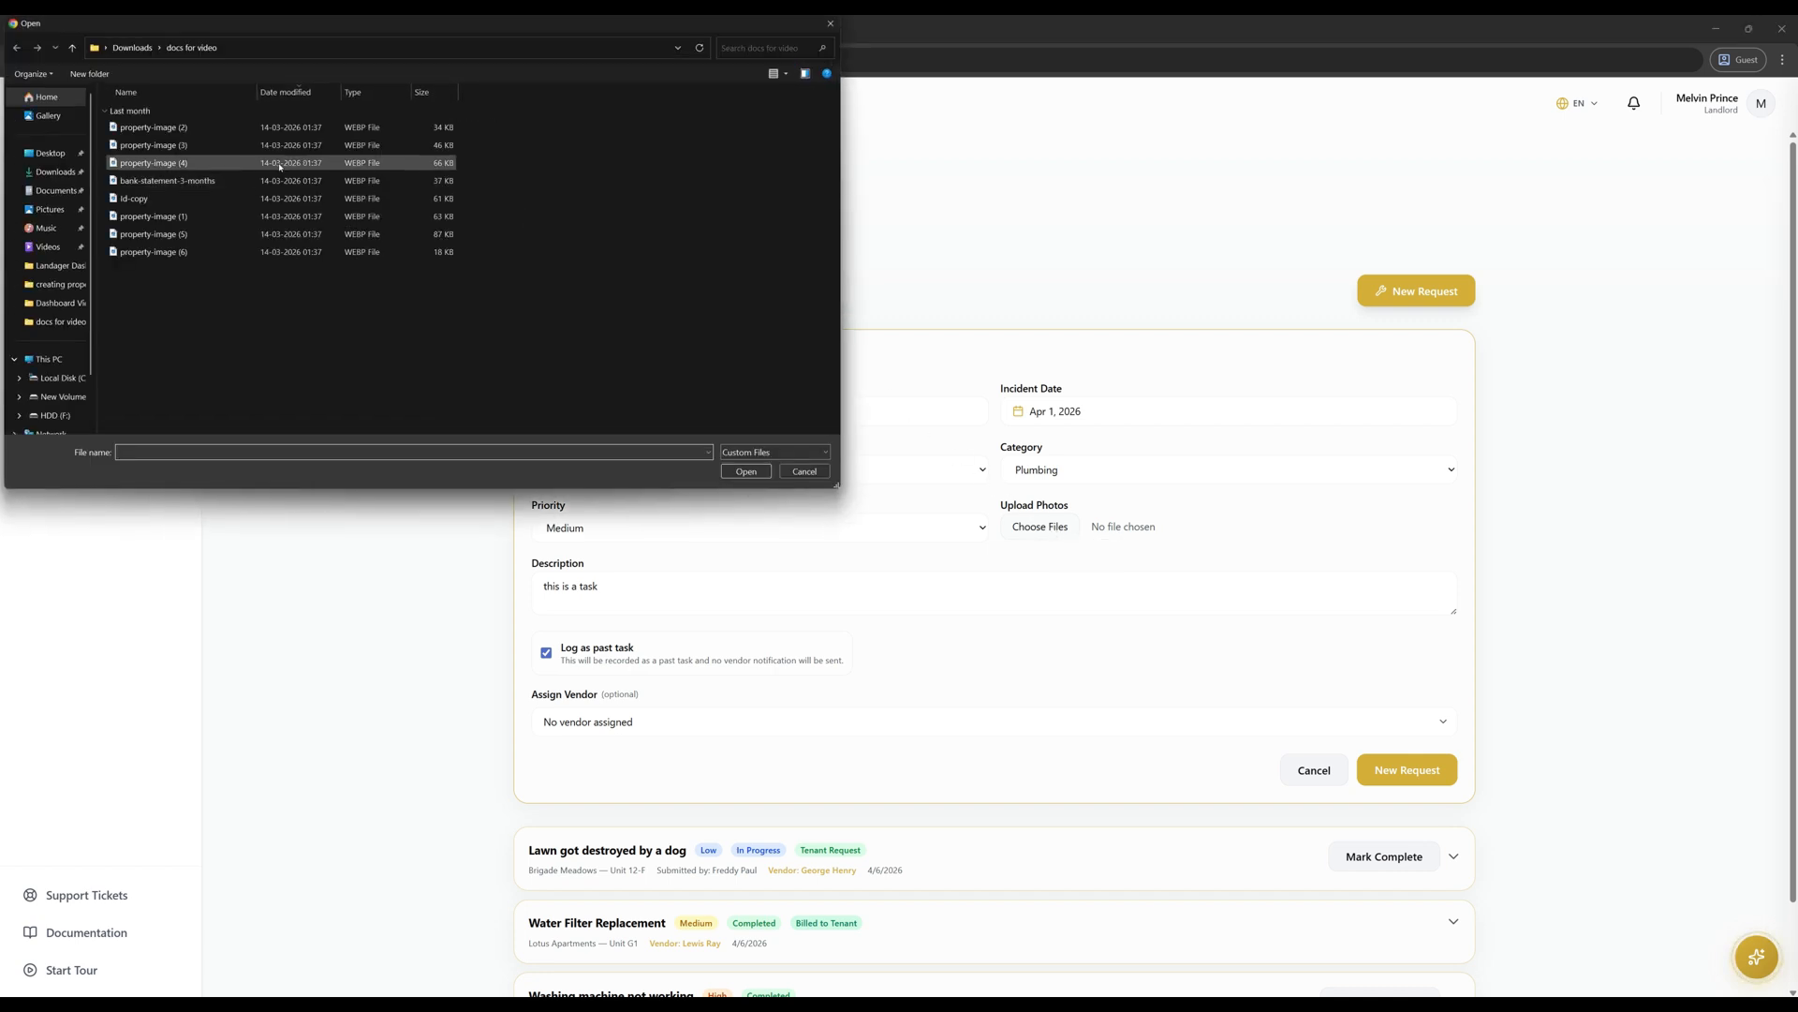
left_click(279, 166)
left_click(745, 471)
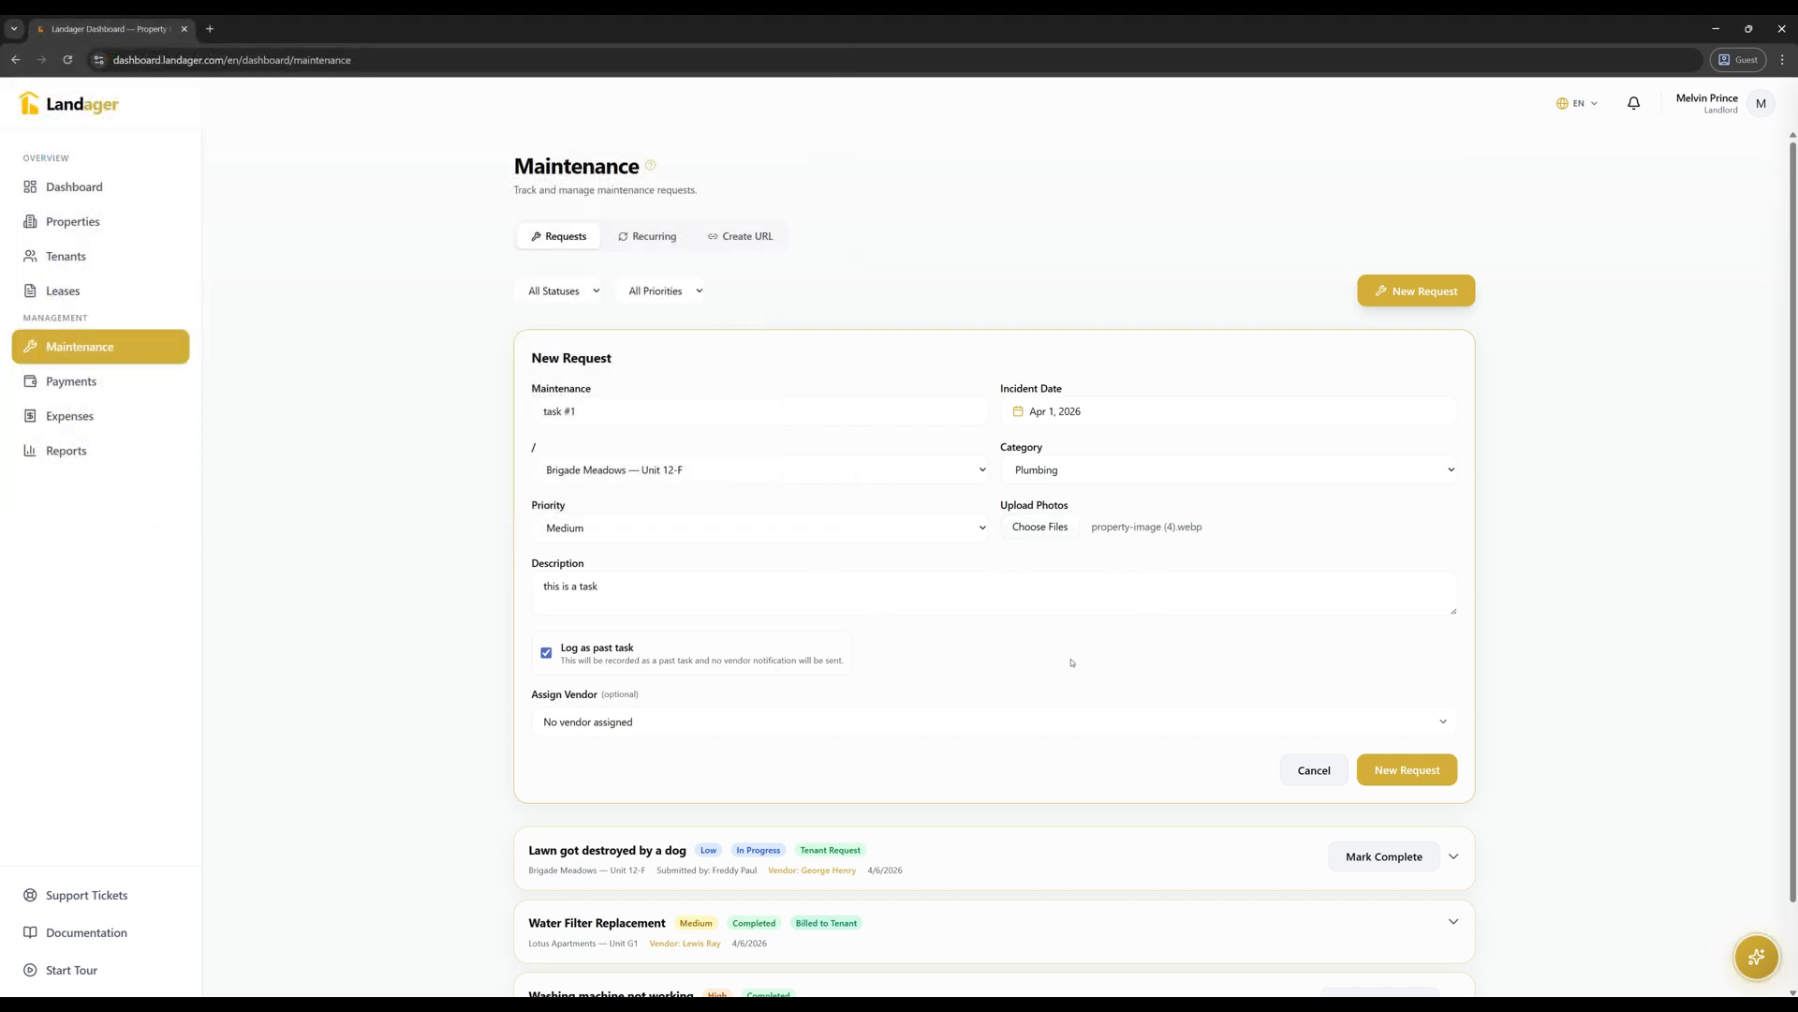
left_click(1113, 731)
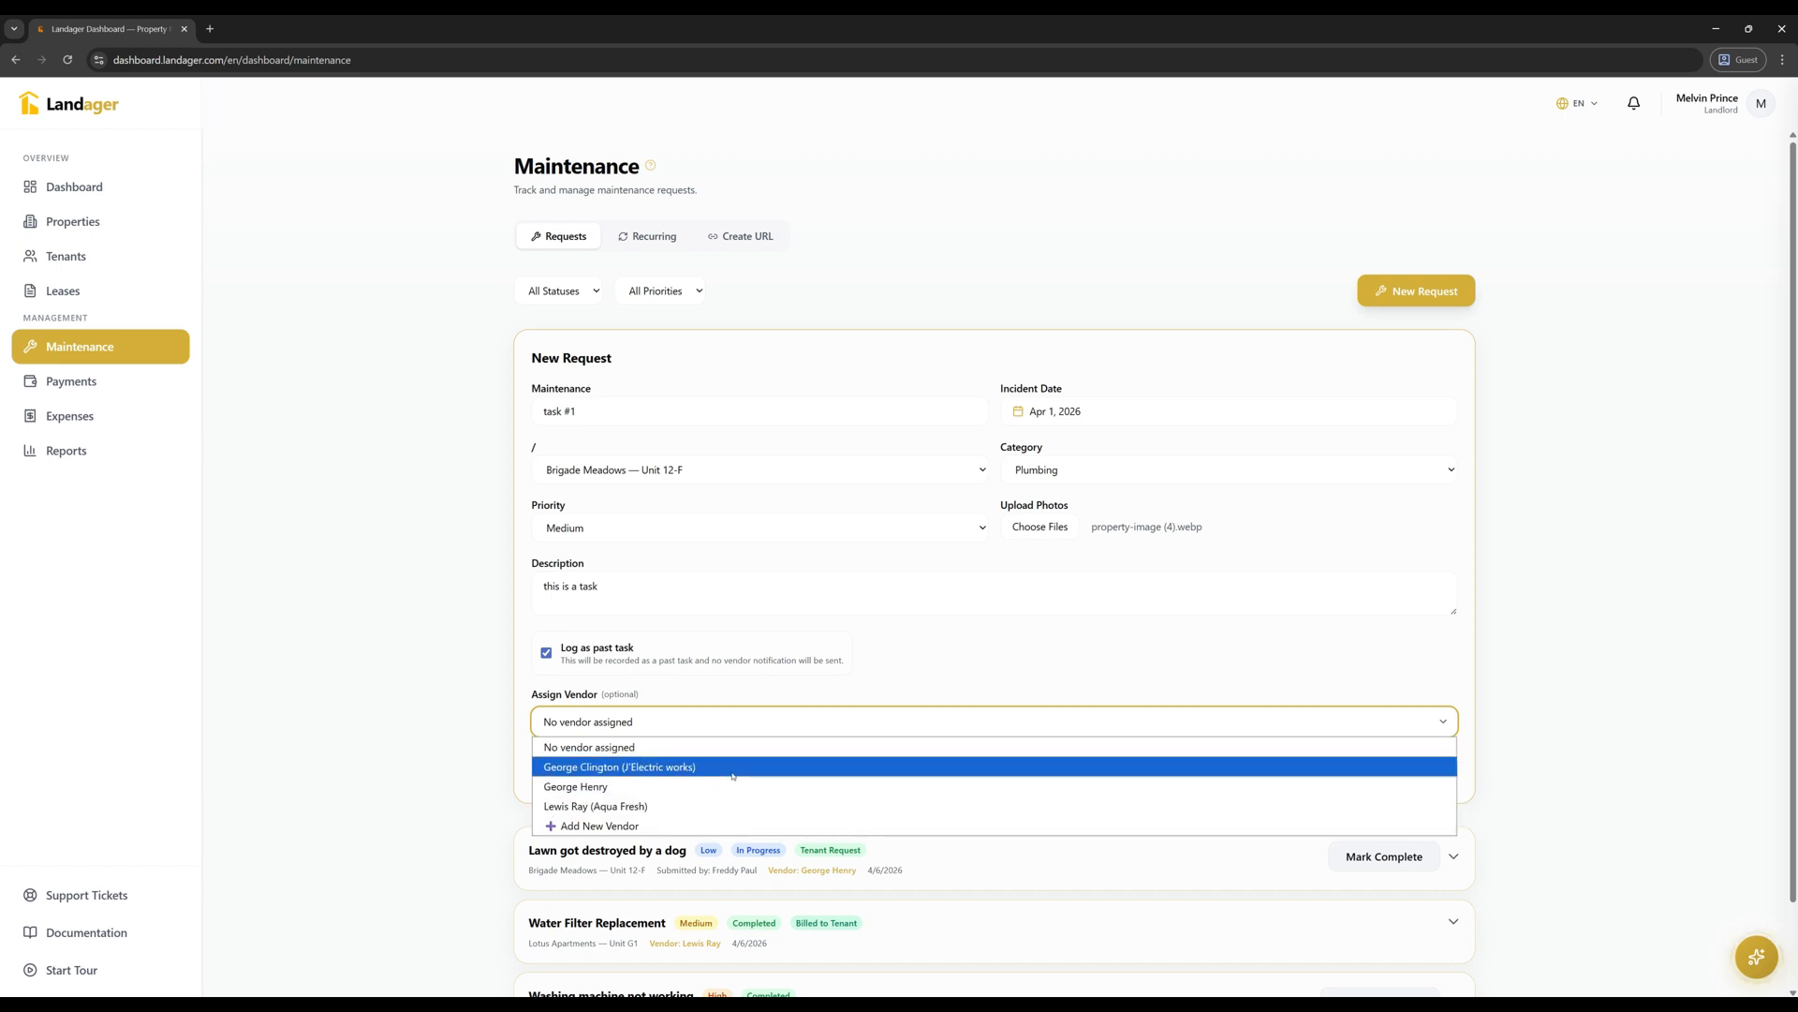
key("Escape")
key("Down")
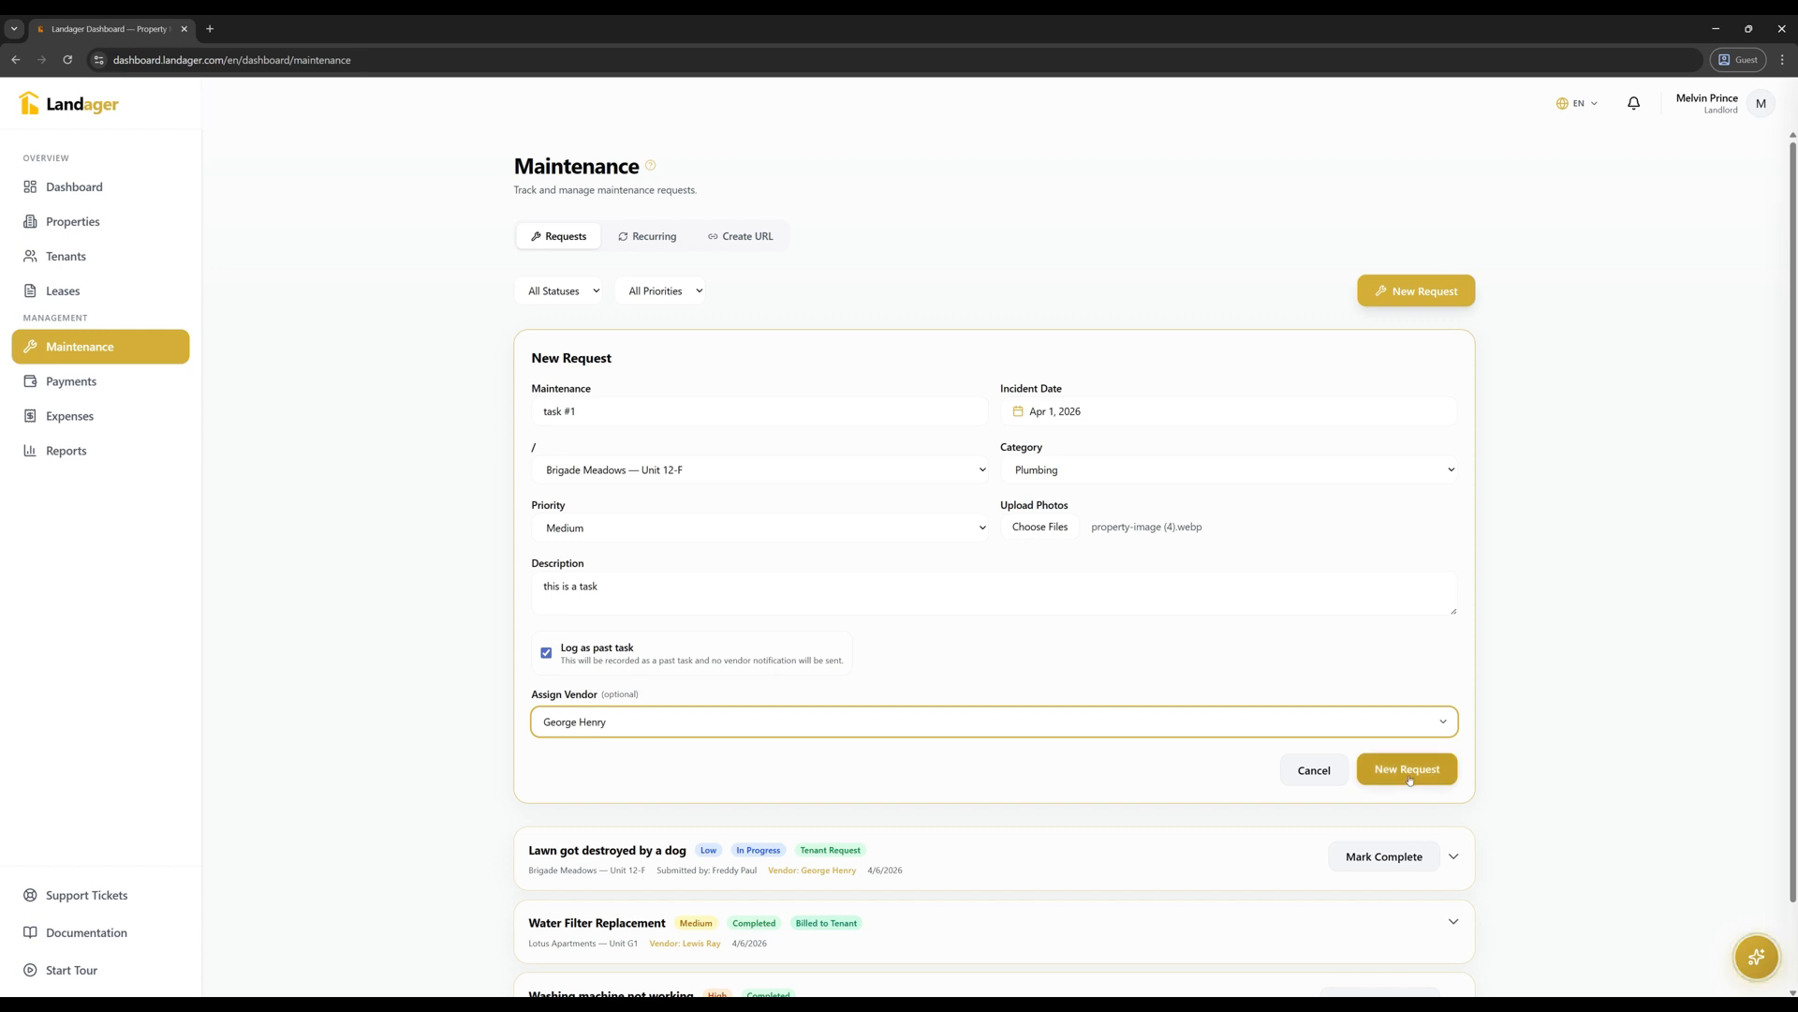
- Set the incident date to April 6, 2026, and submit the new maintenance request
left_click(1100, 412)
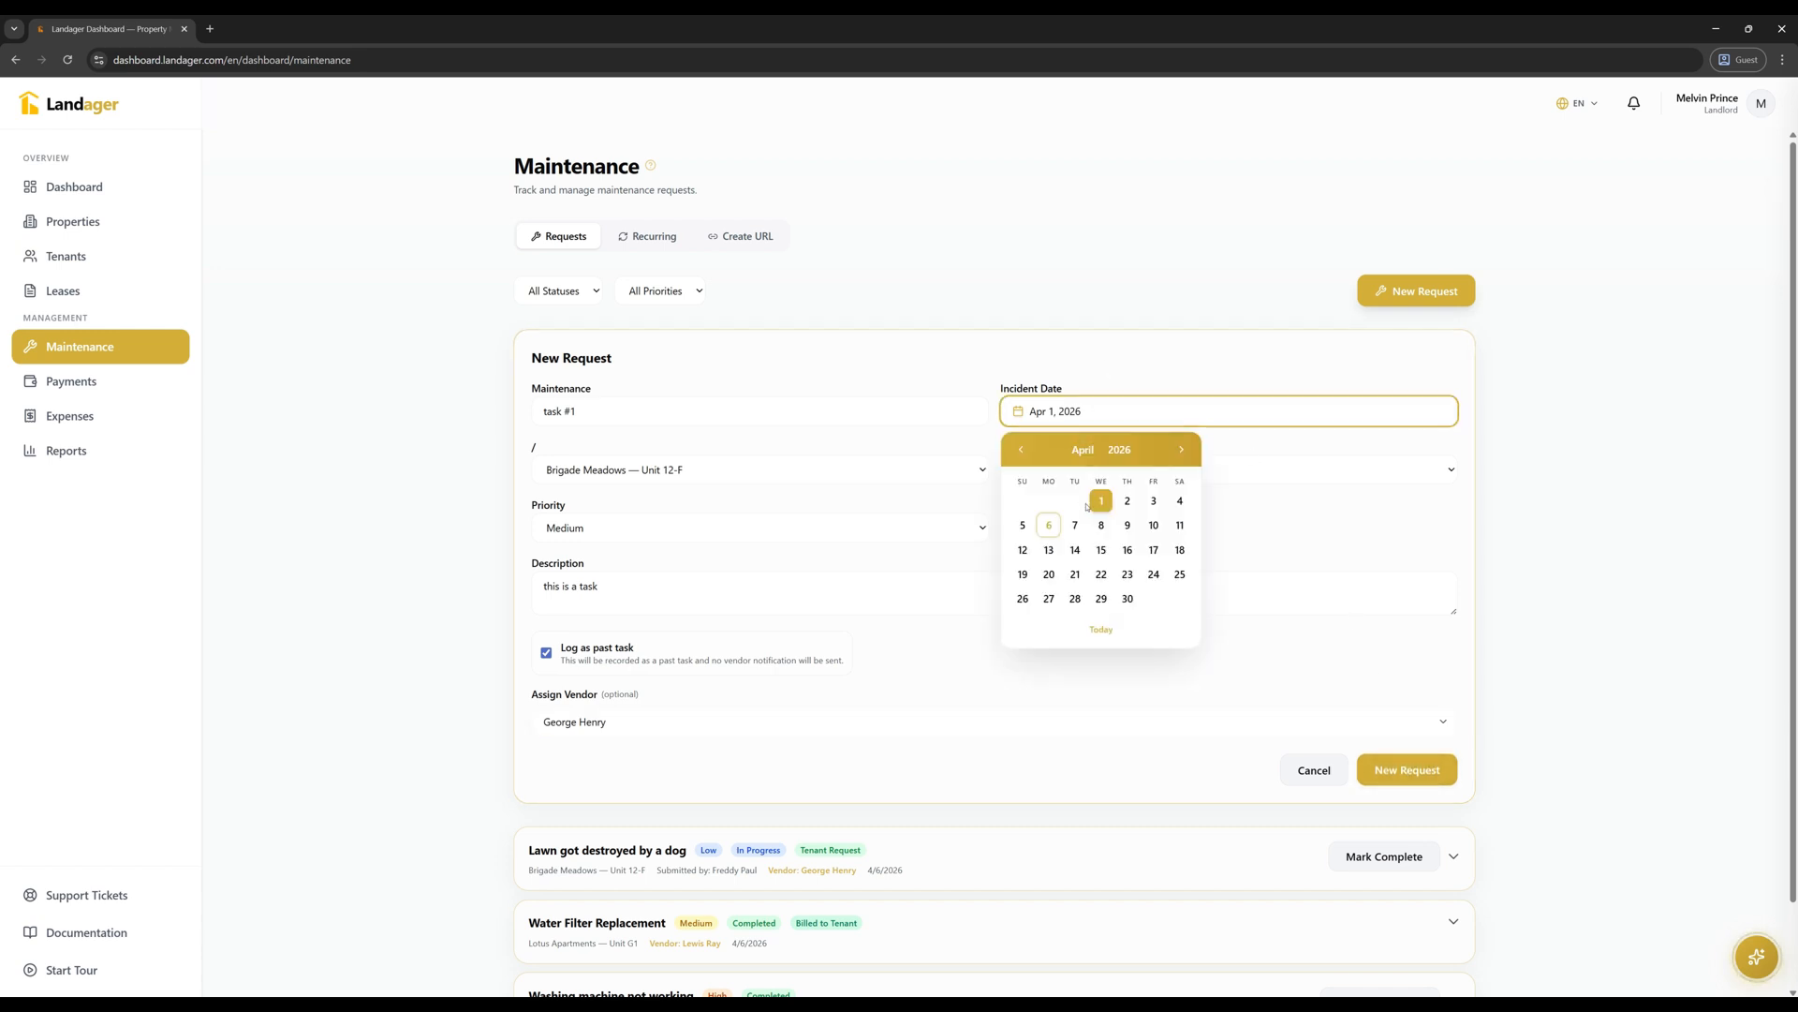
left_click(1049, 525)
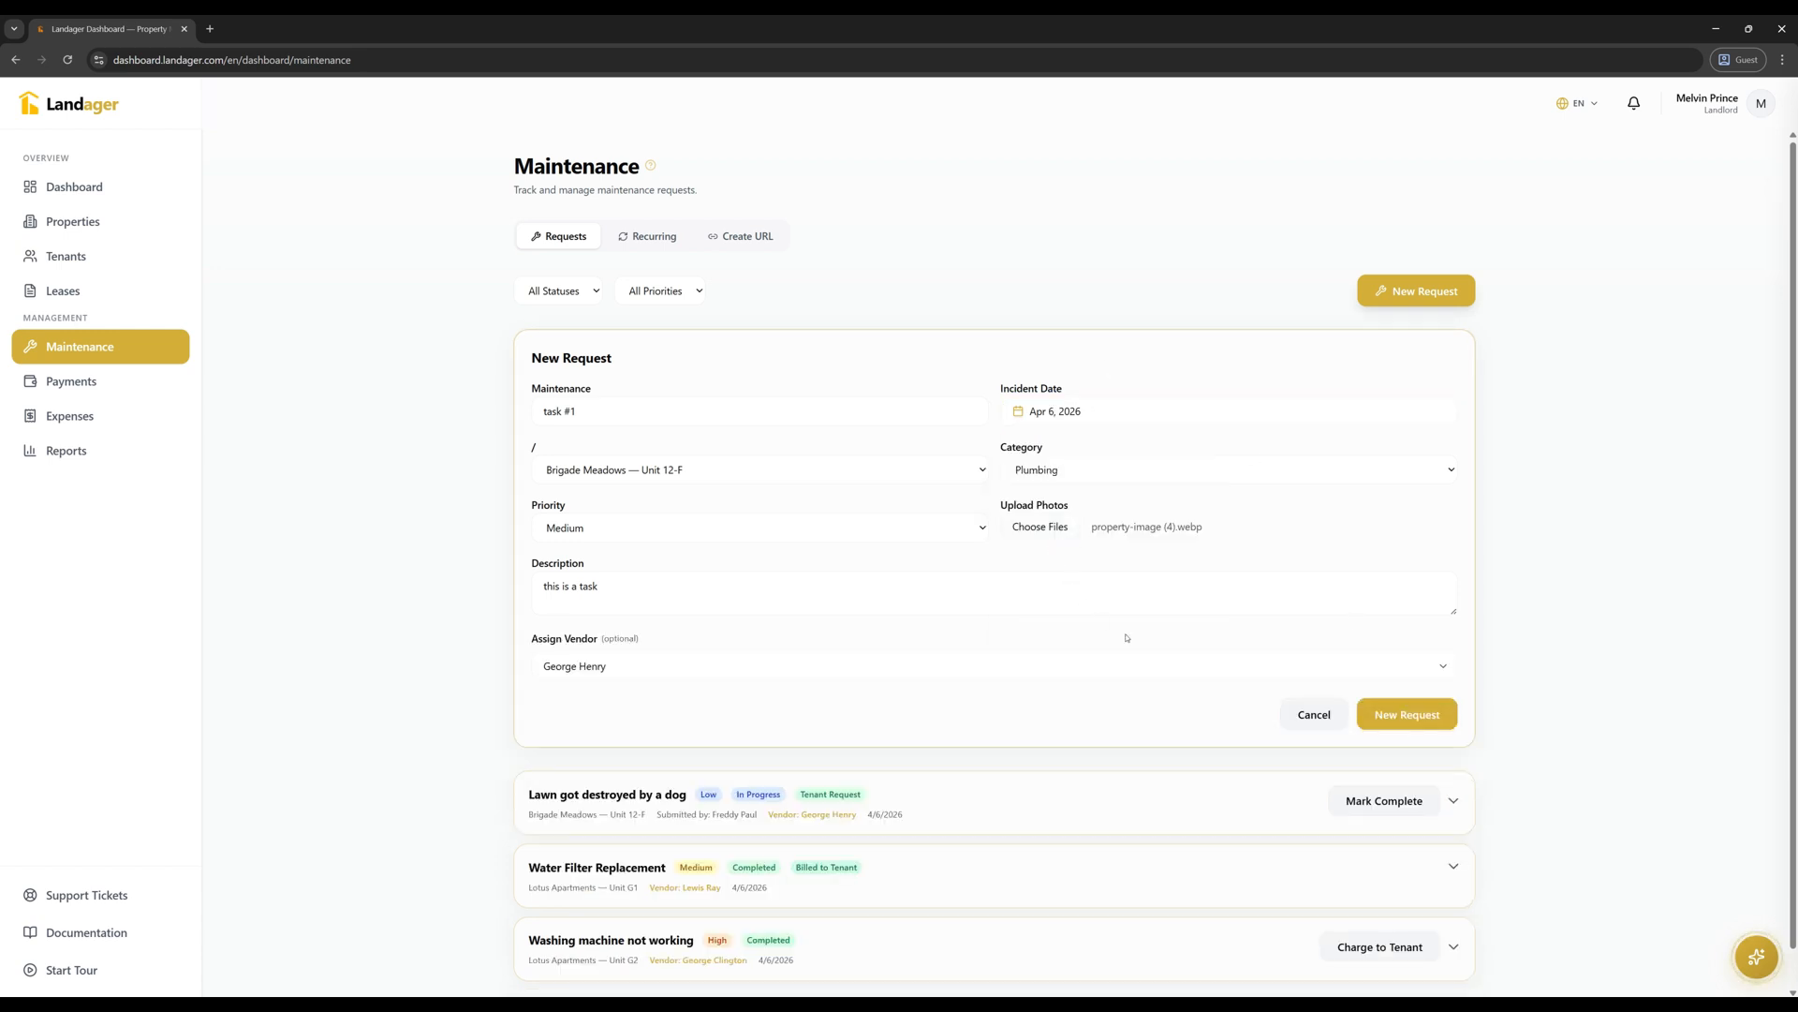
left_click(1405, 722)
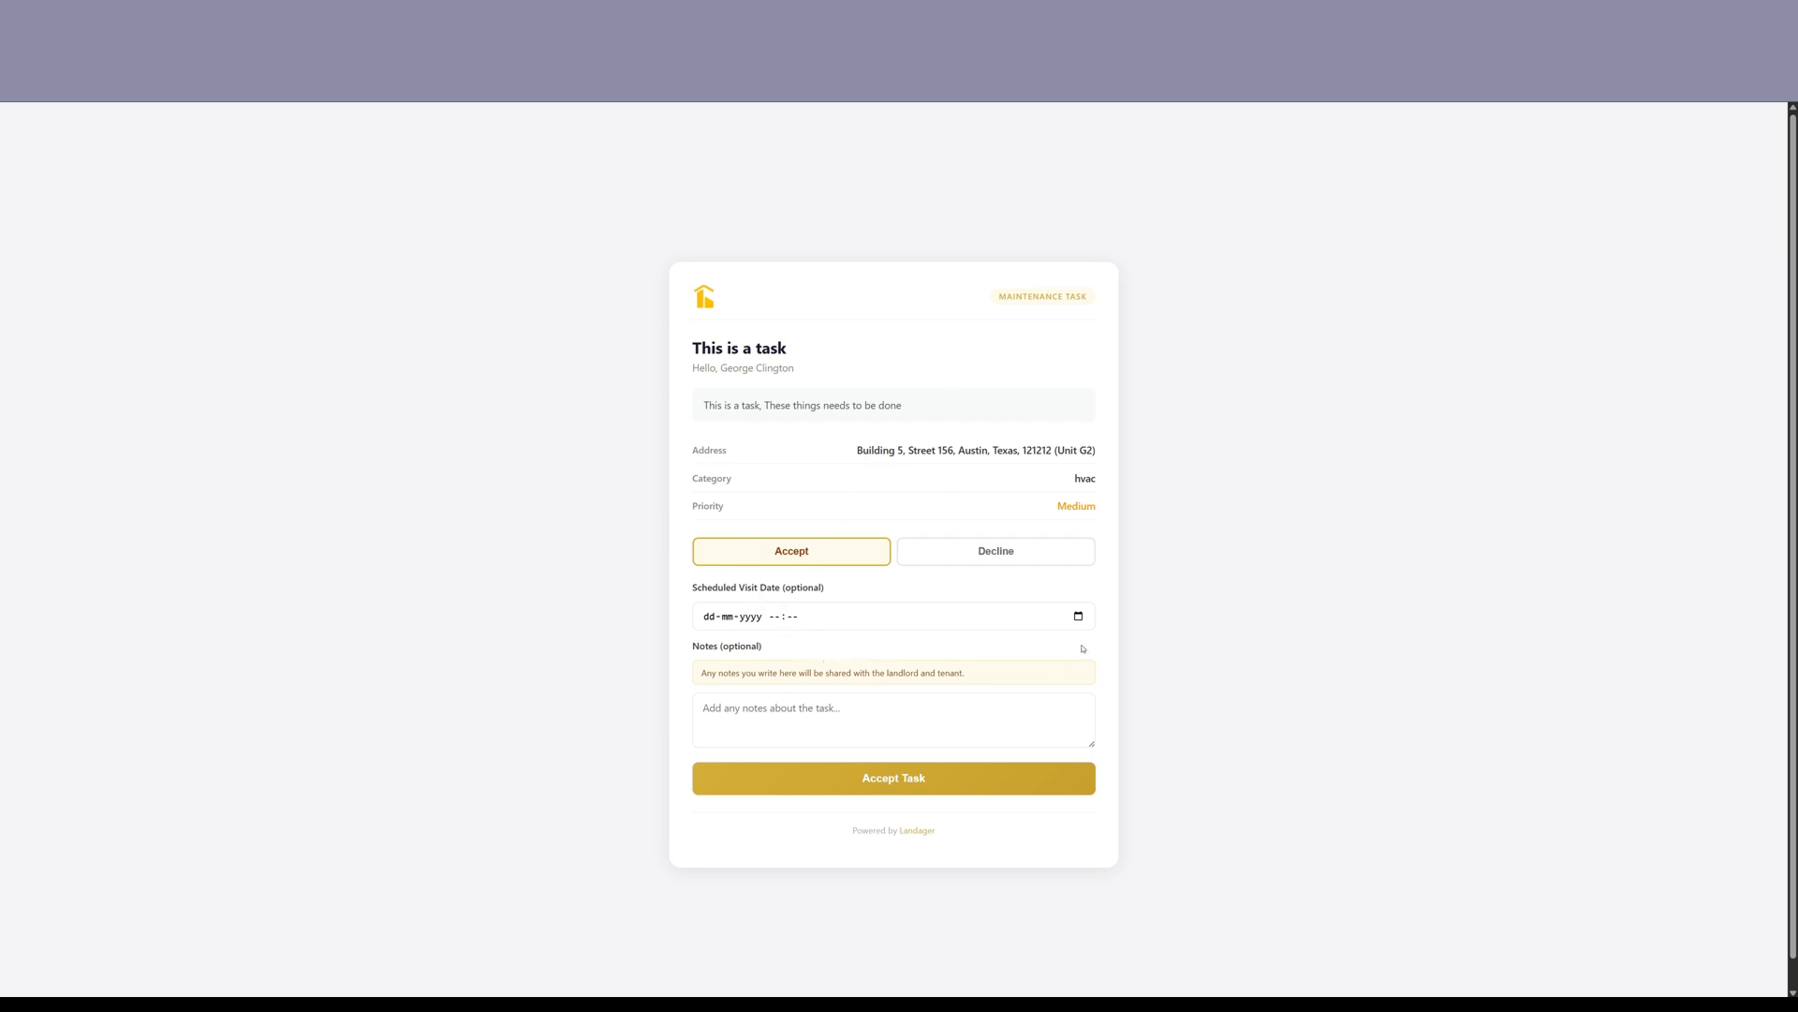
- Check the vendor's decline form, then accept the task with a scheduled visit on 08-04-2026 at 18:40
left_click(905, 557)
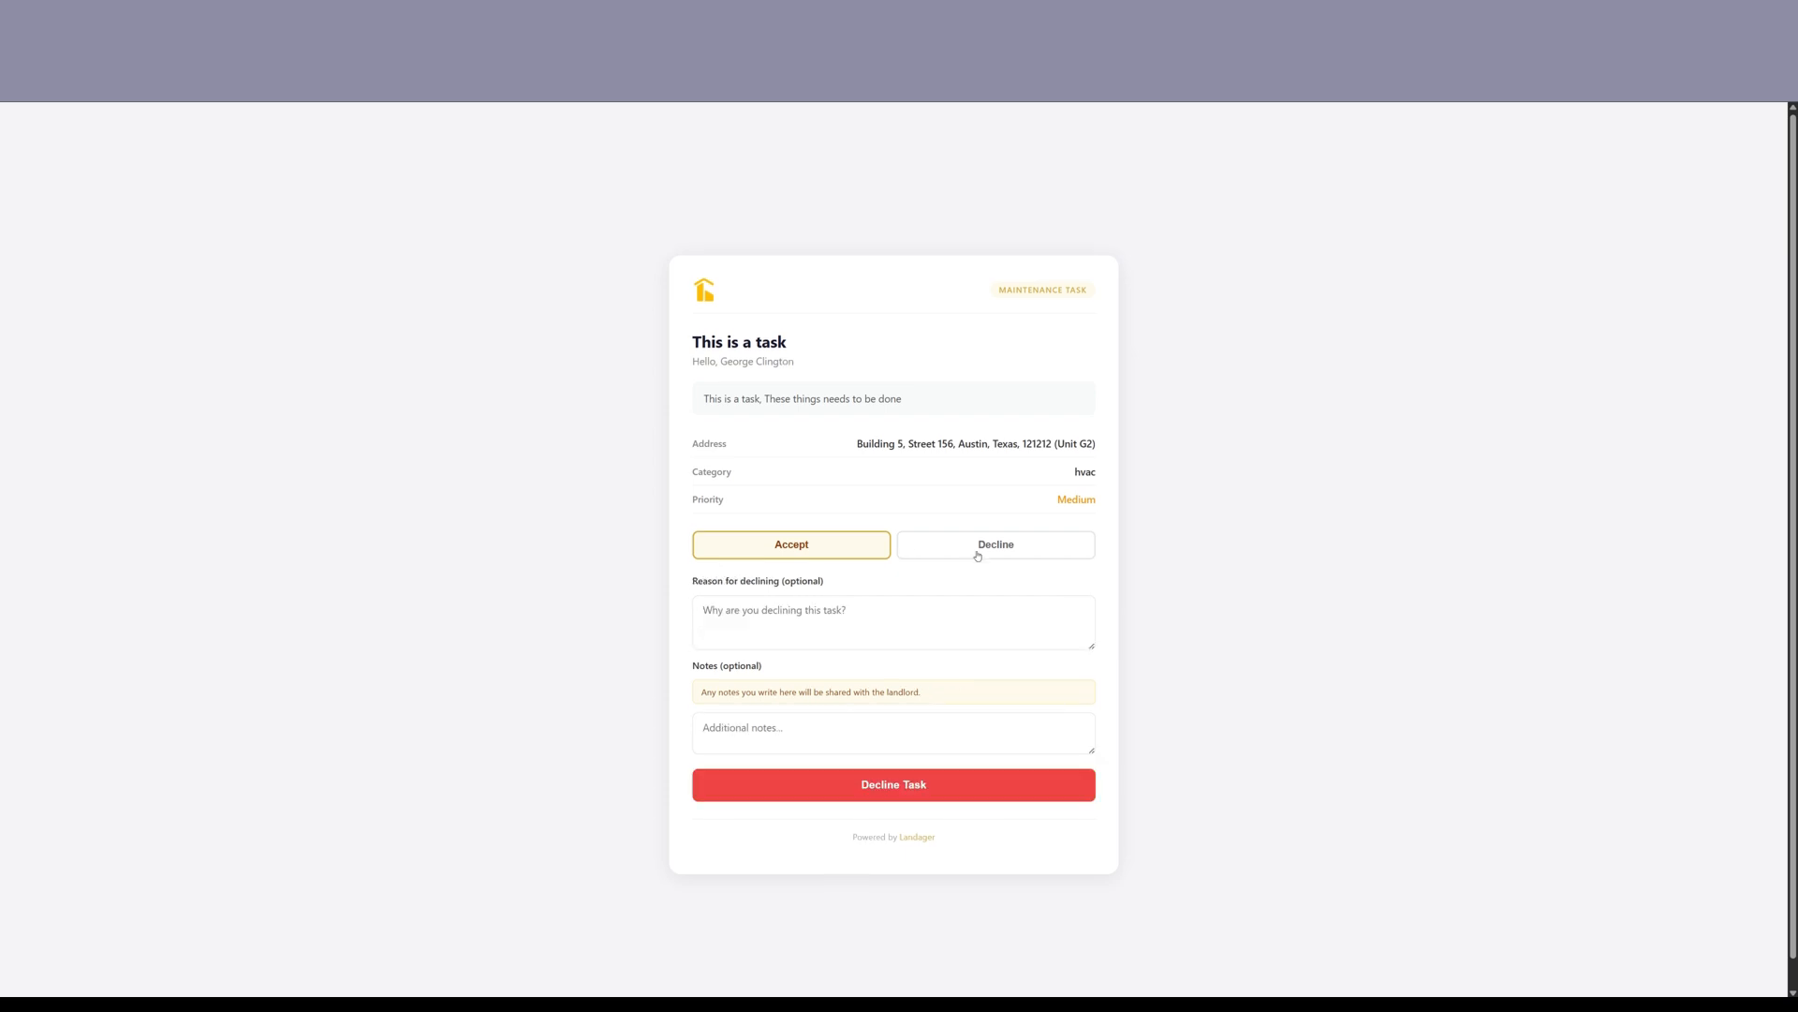
left_click(861, 550)
left_click(1078, 615)
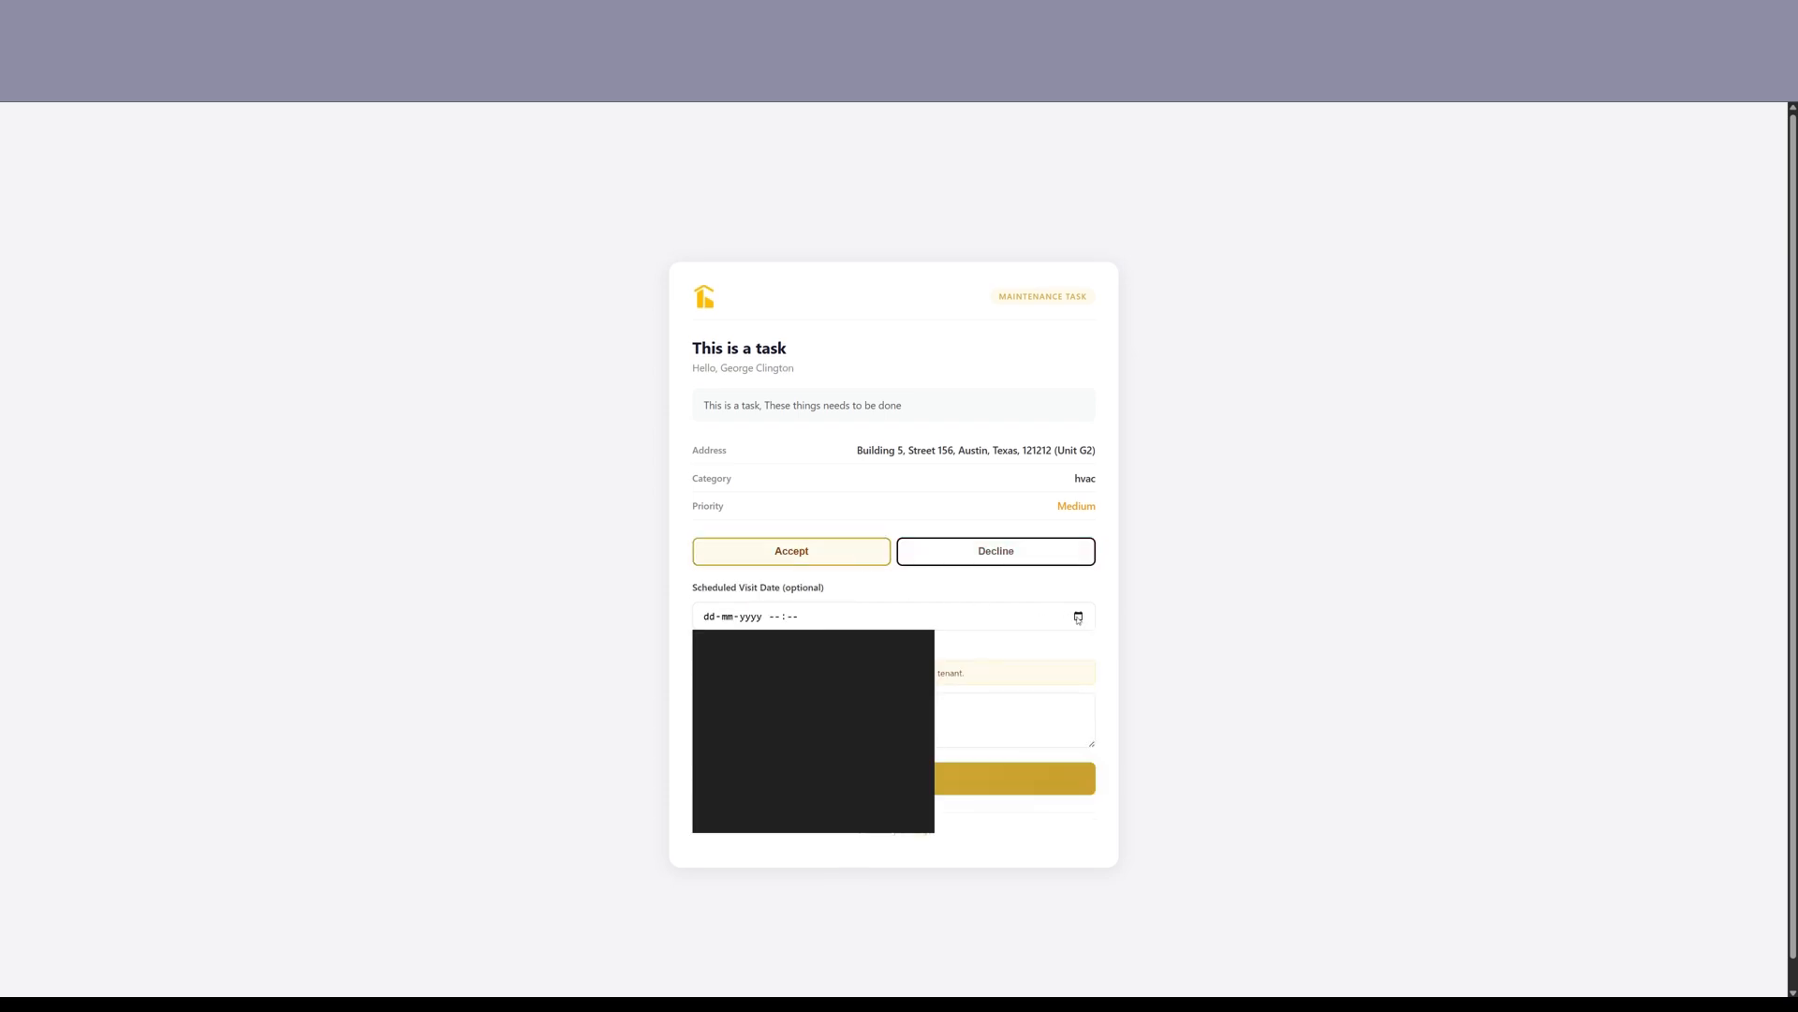
left_click(769, 713)
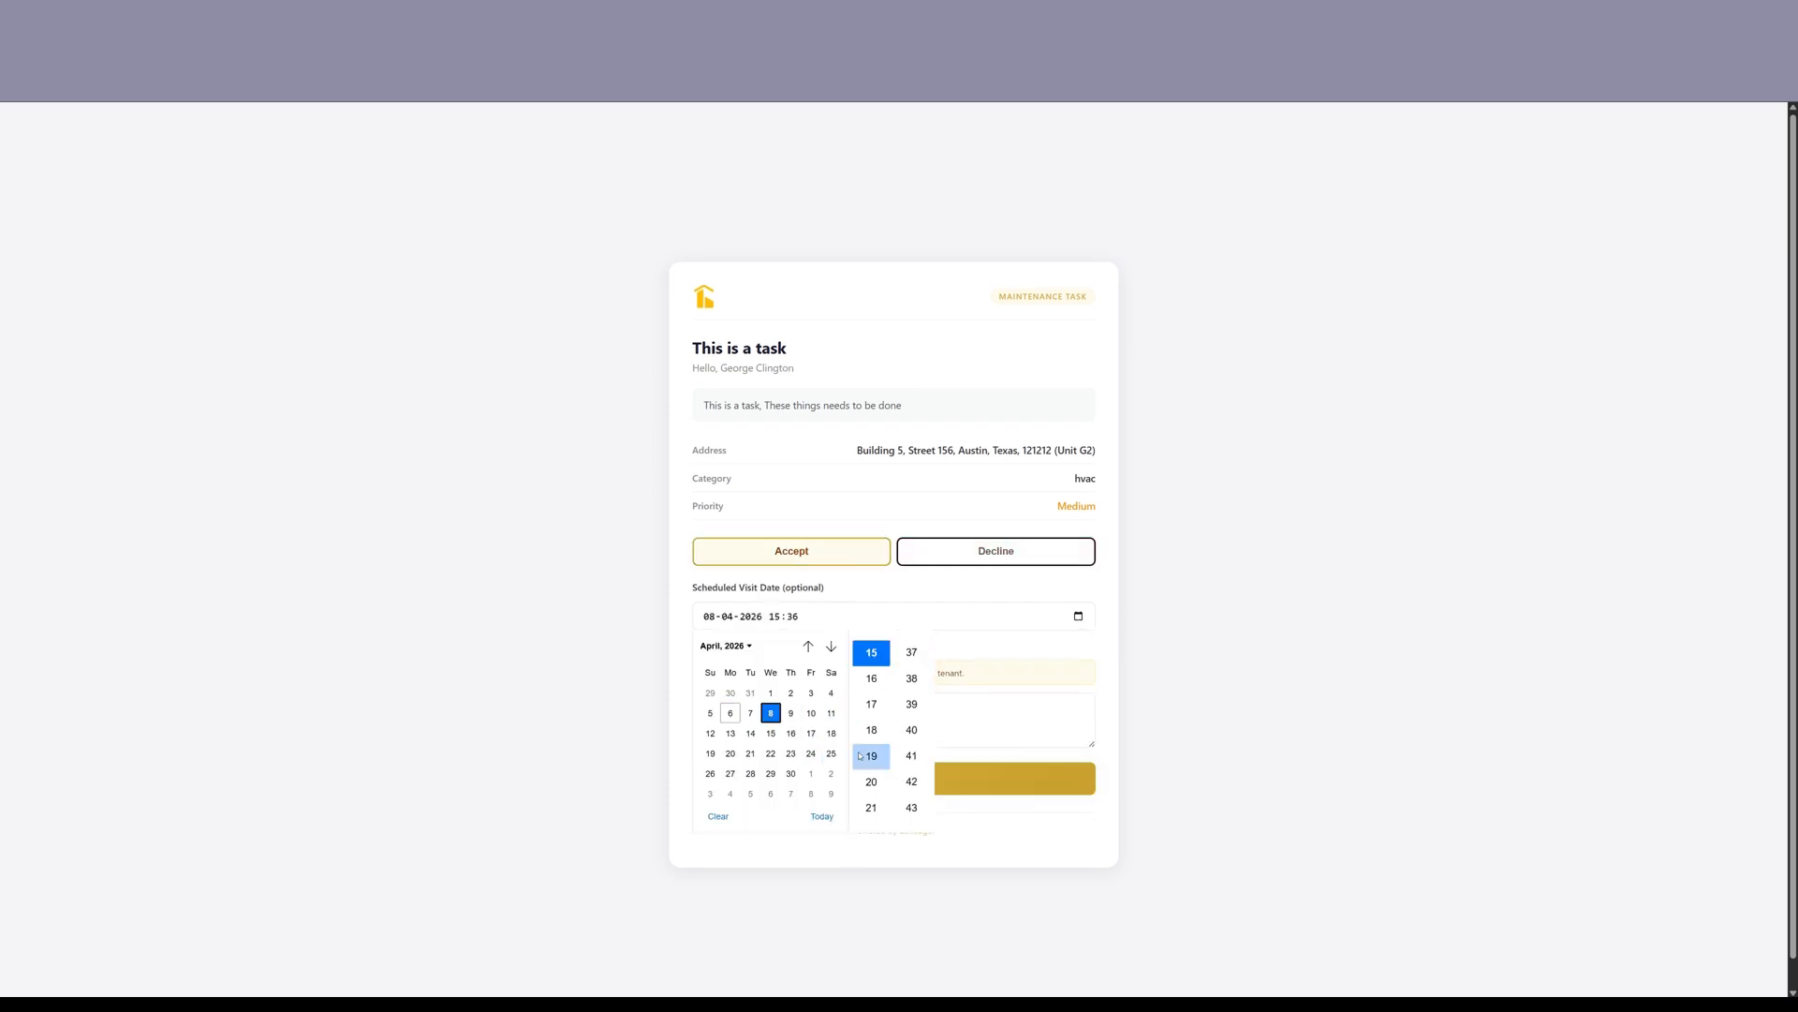
left_click(872, 737)
left_click(912, 730)
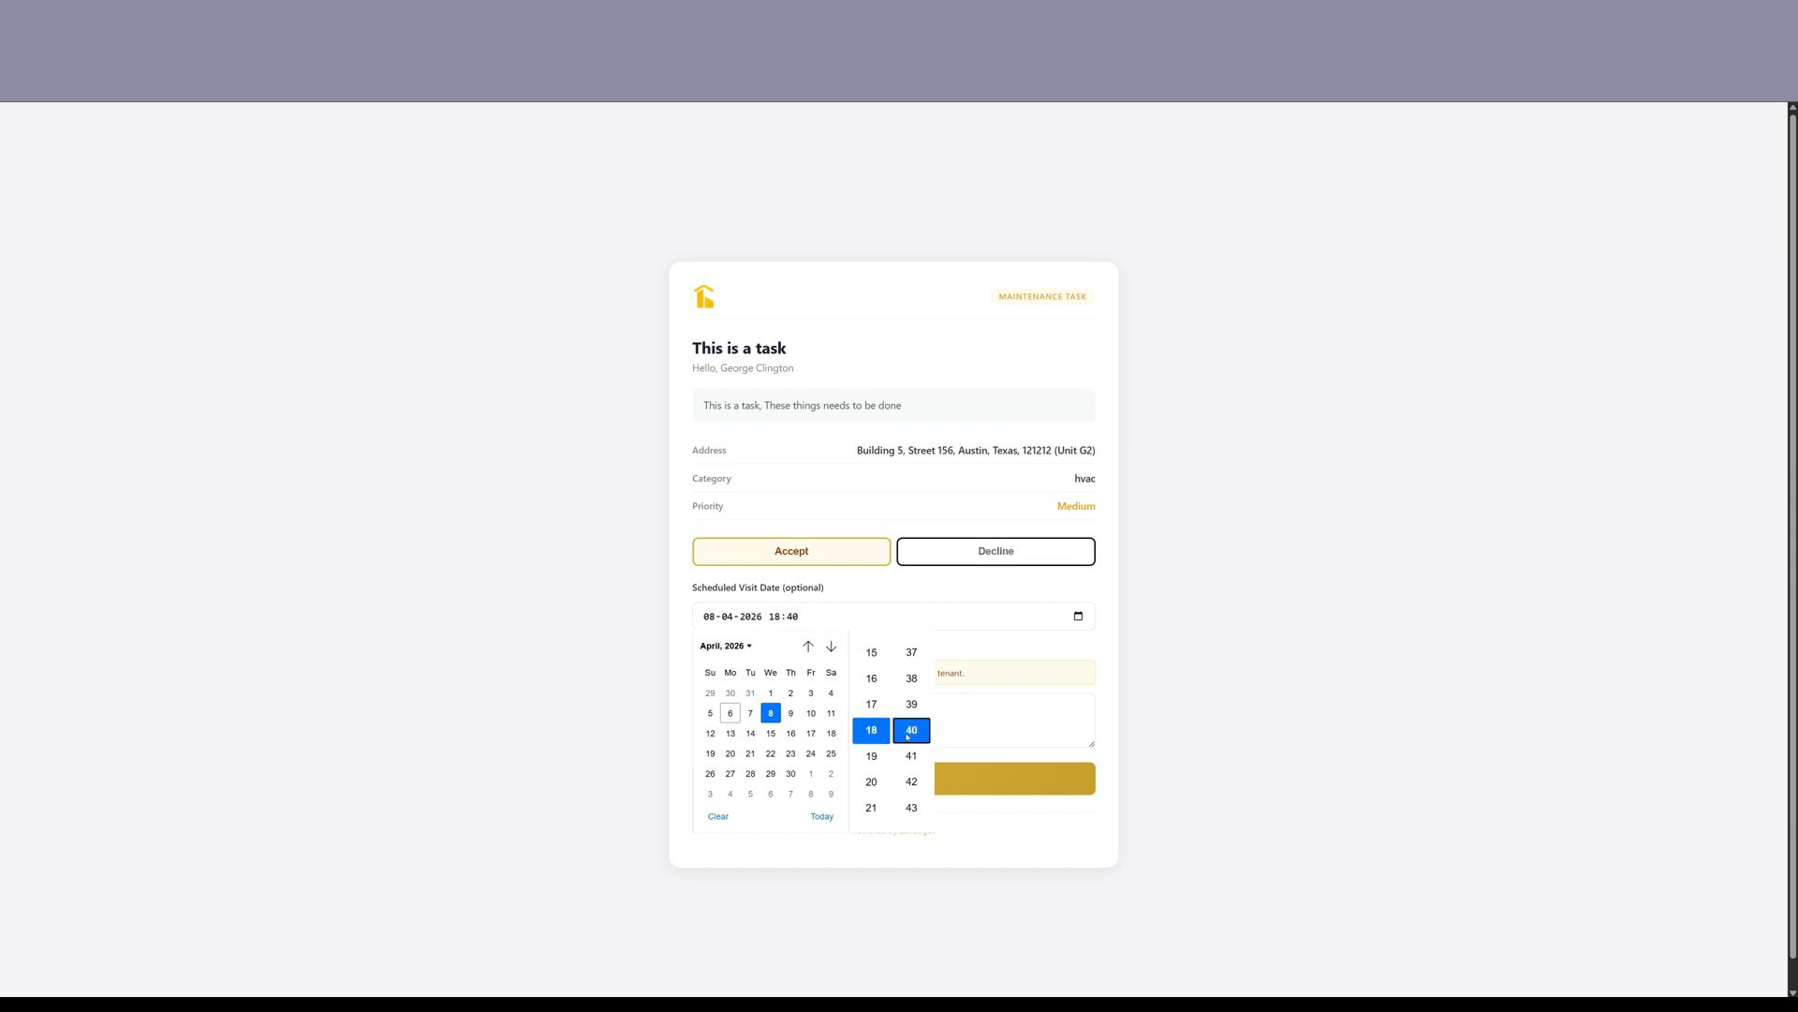
left_click(975, 651)
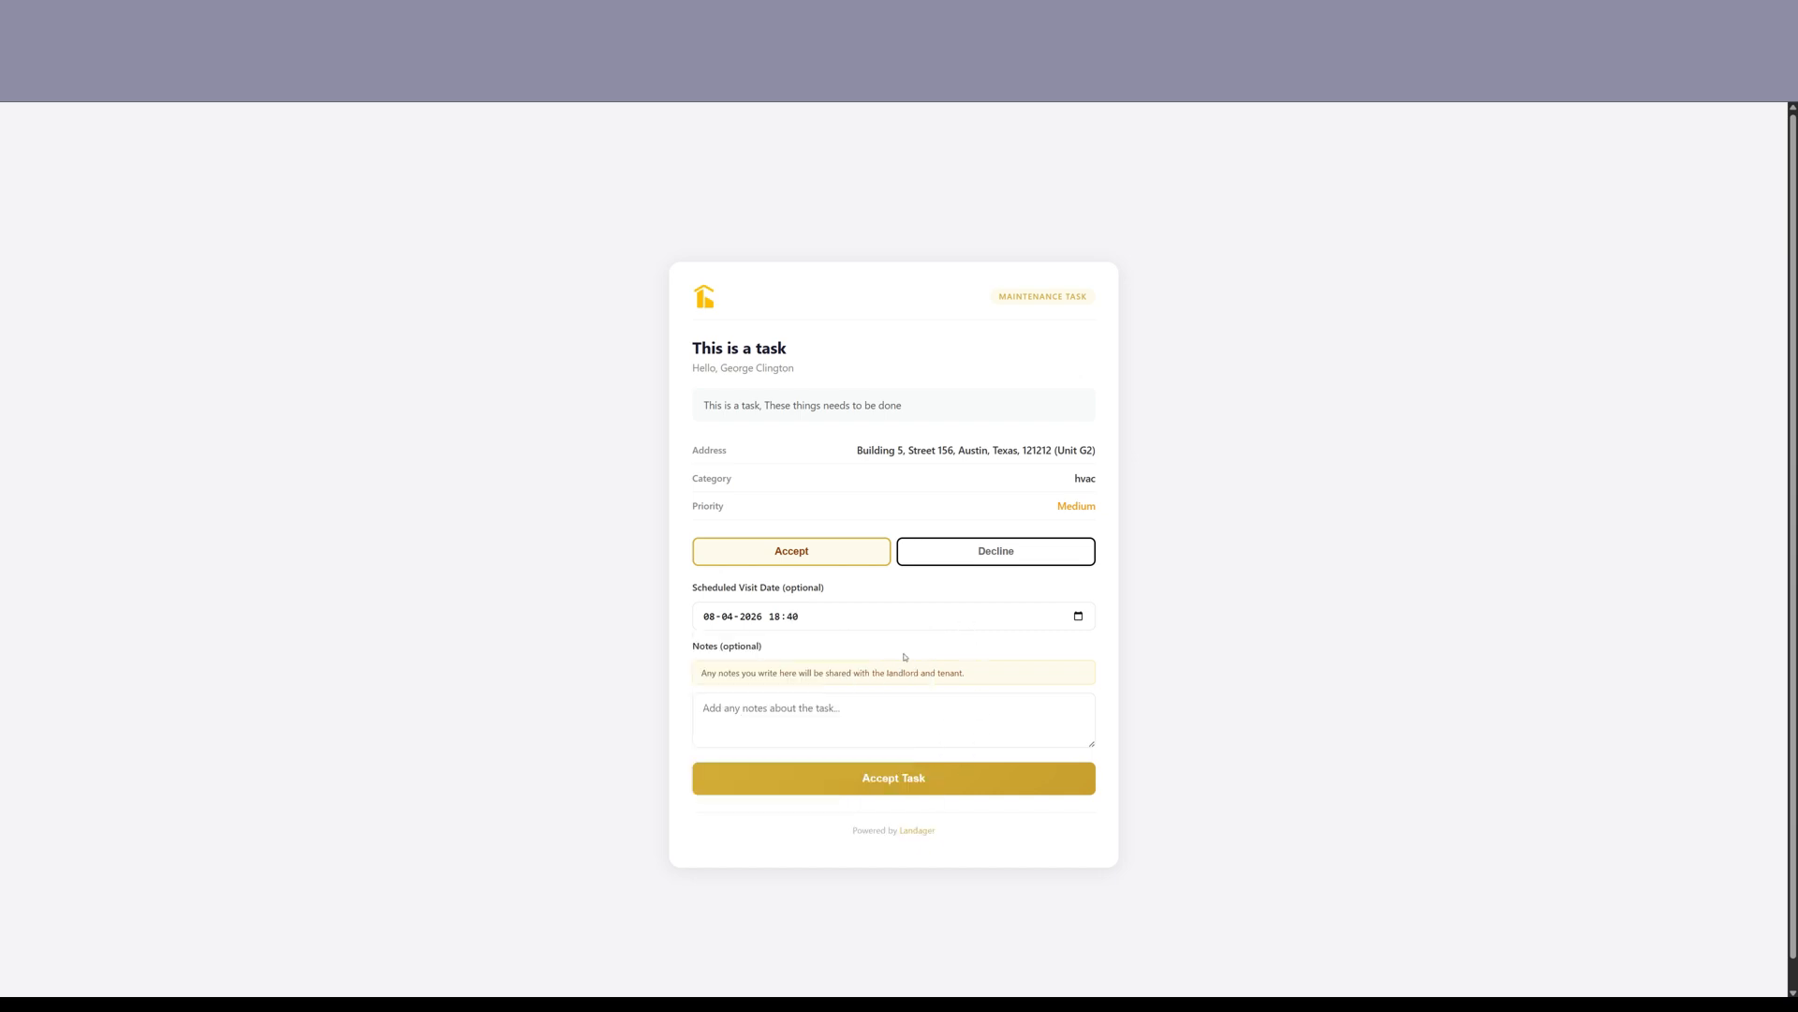
left_click(889, 789)
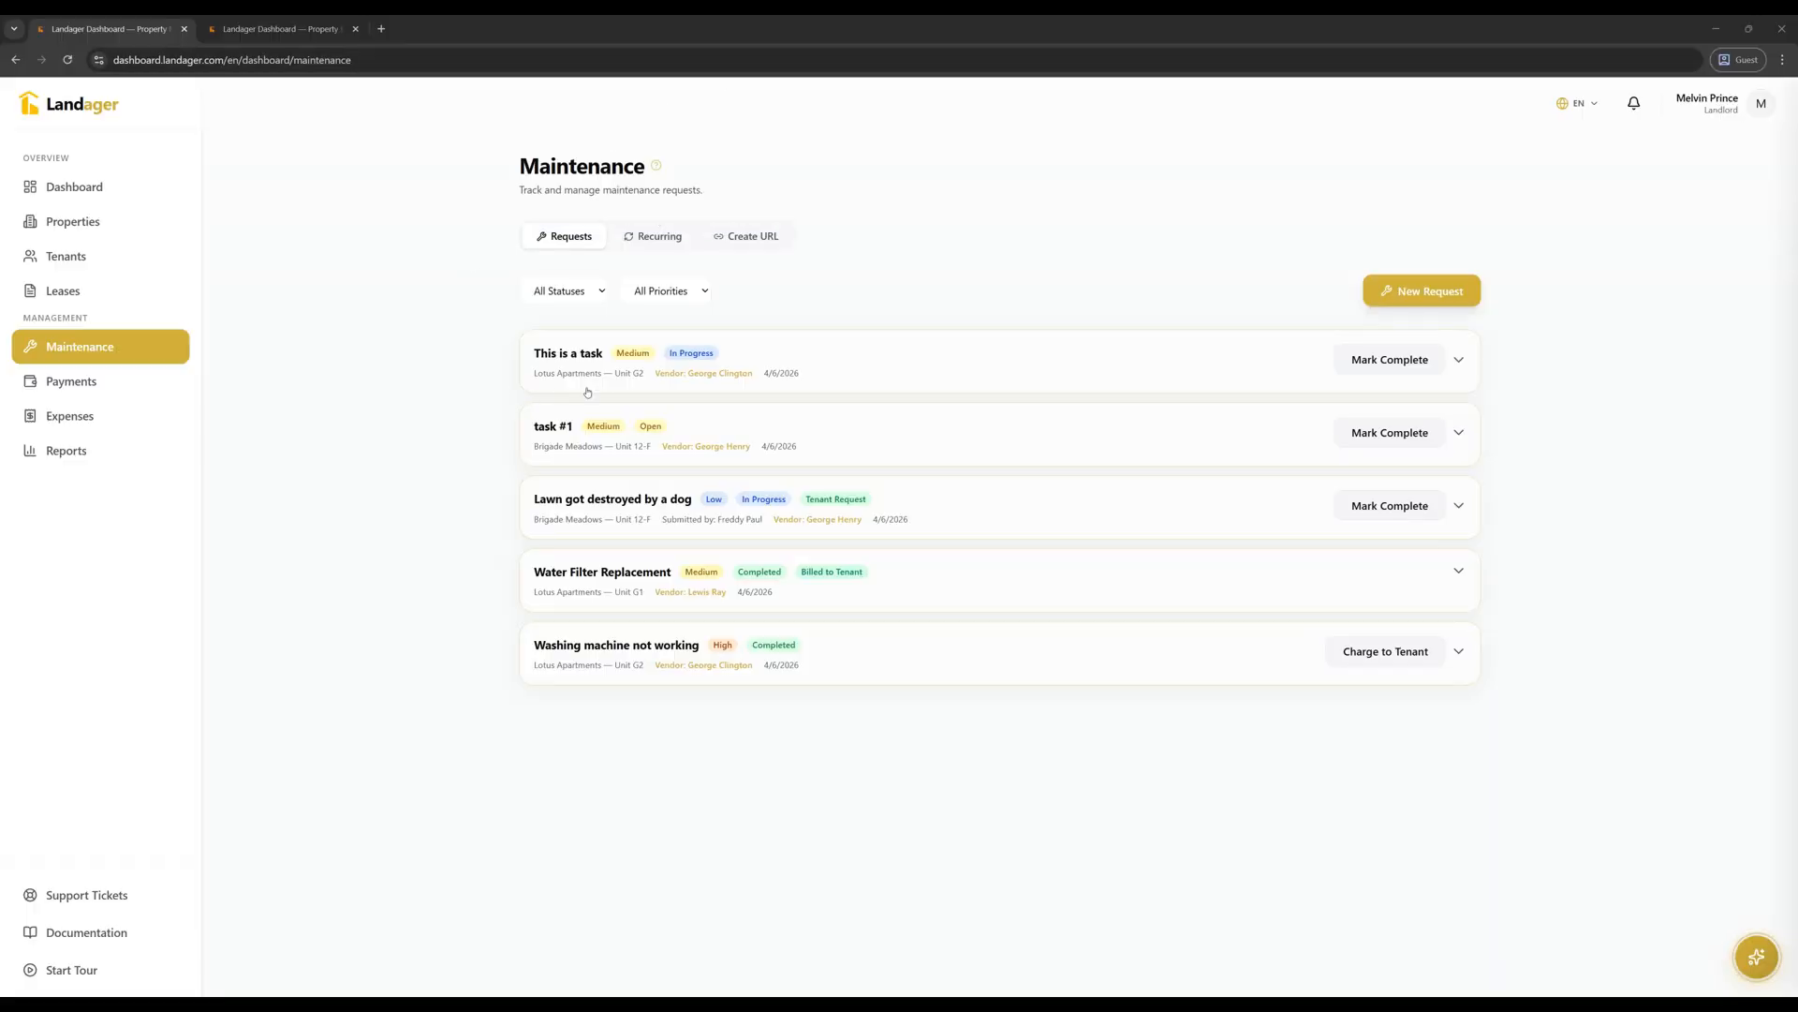
- Switch to the tenant portal, view the payments, and examine the form for submitting a maintenance request
left_click(281, 29)
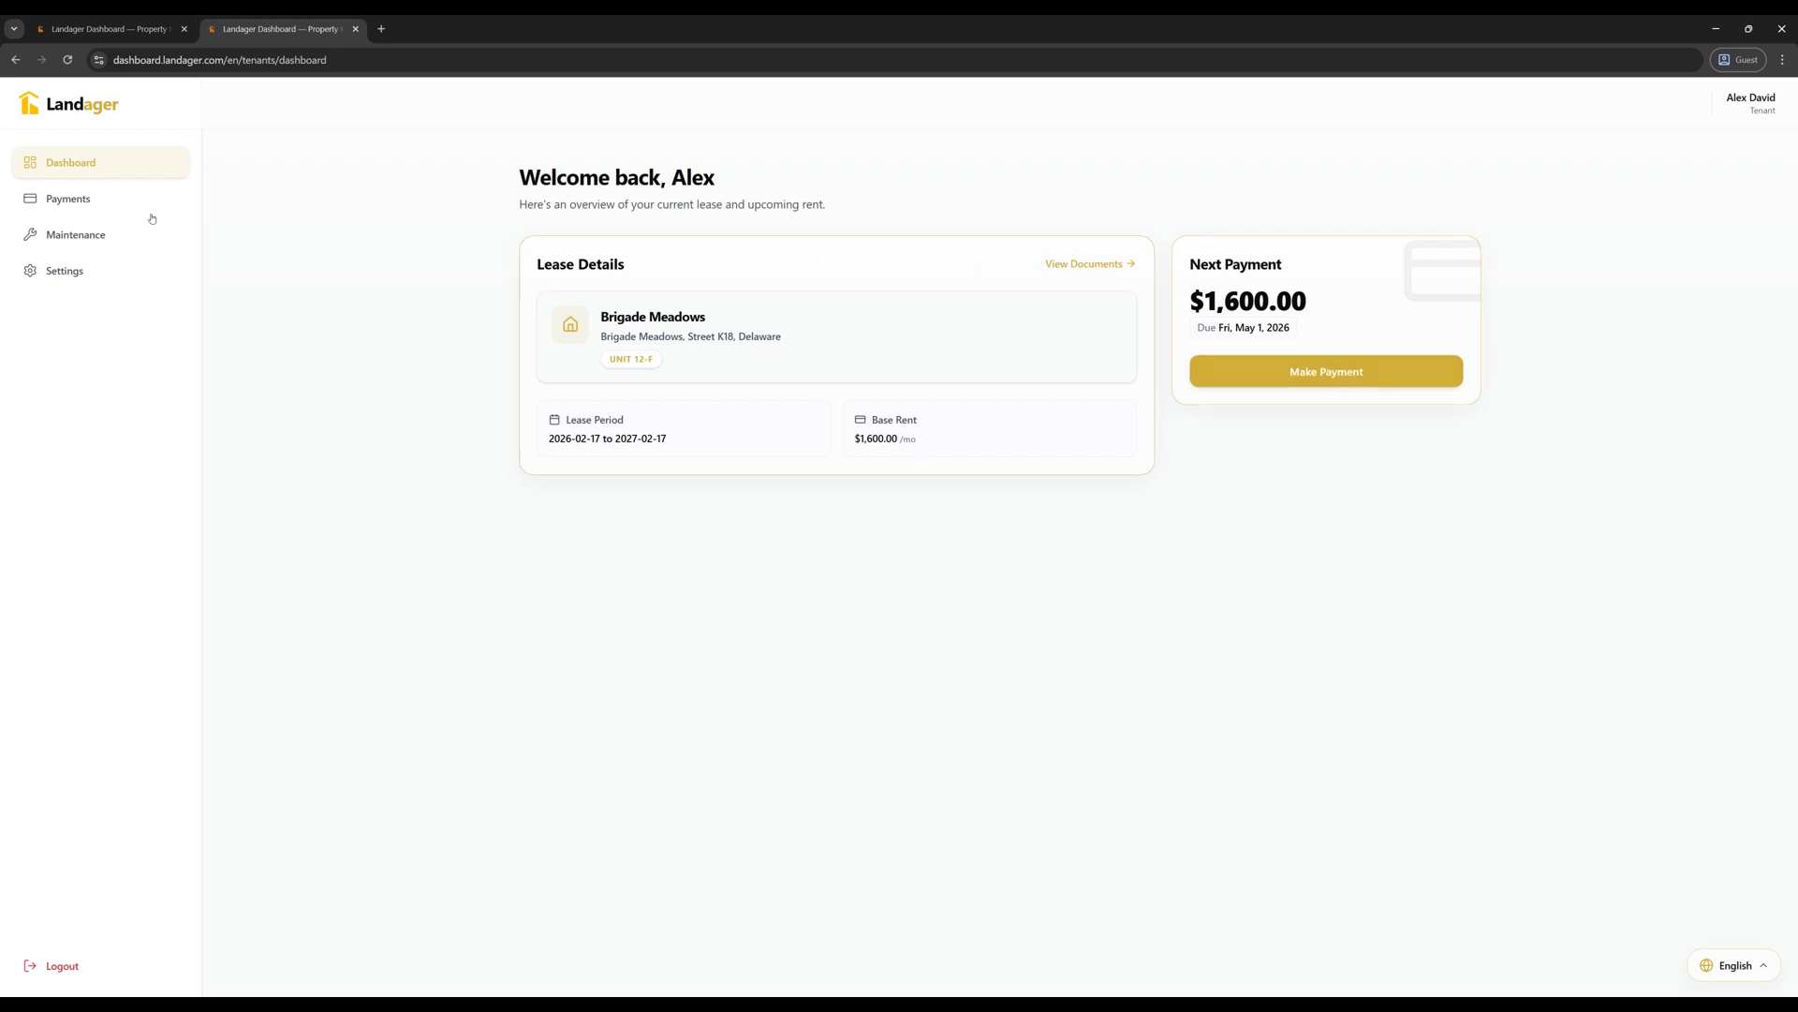
left_click(75, 198)
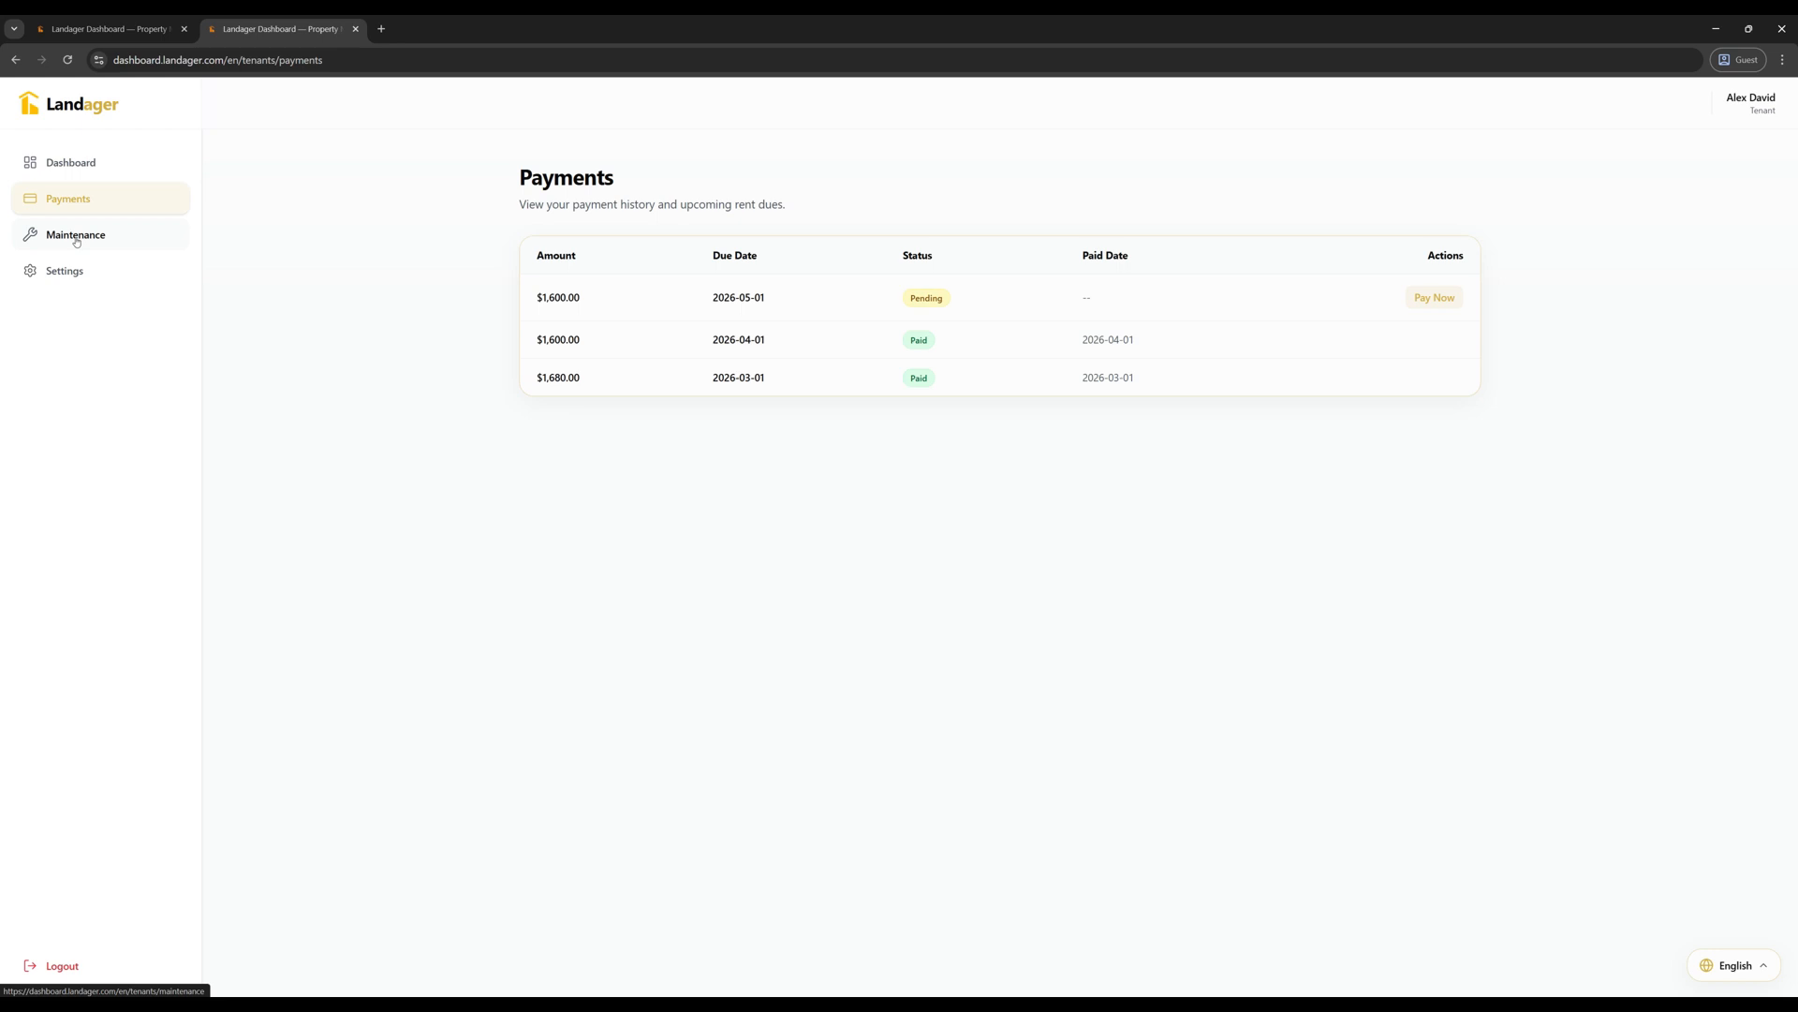
left_click(76, 236)
left_click(1425, 178)
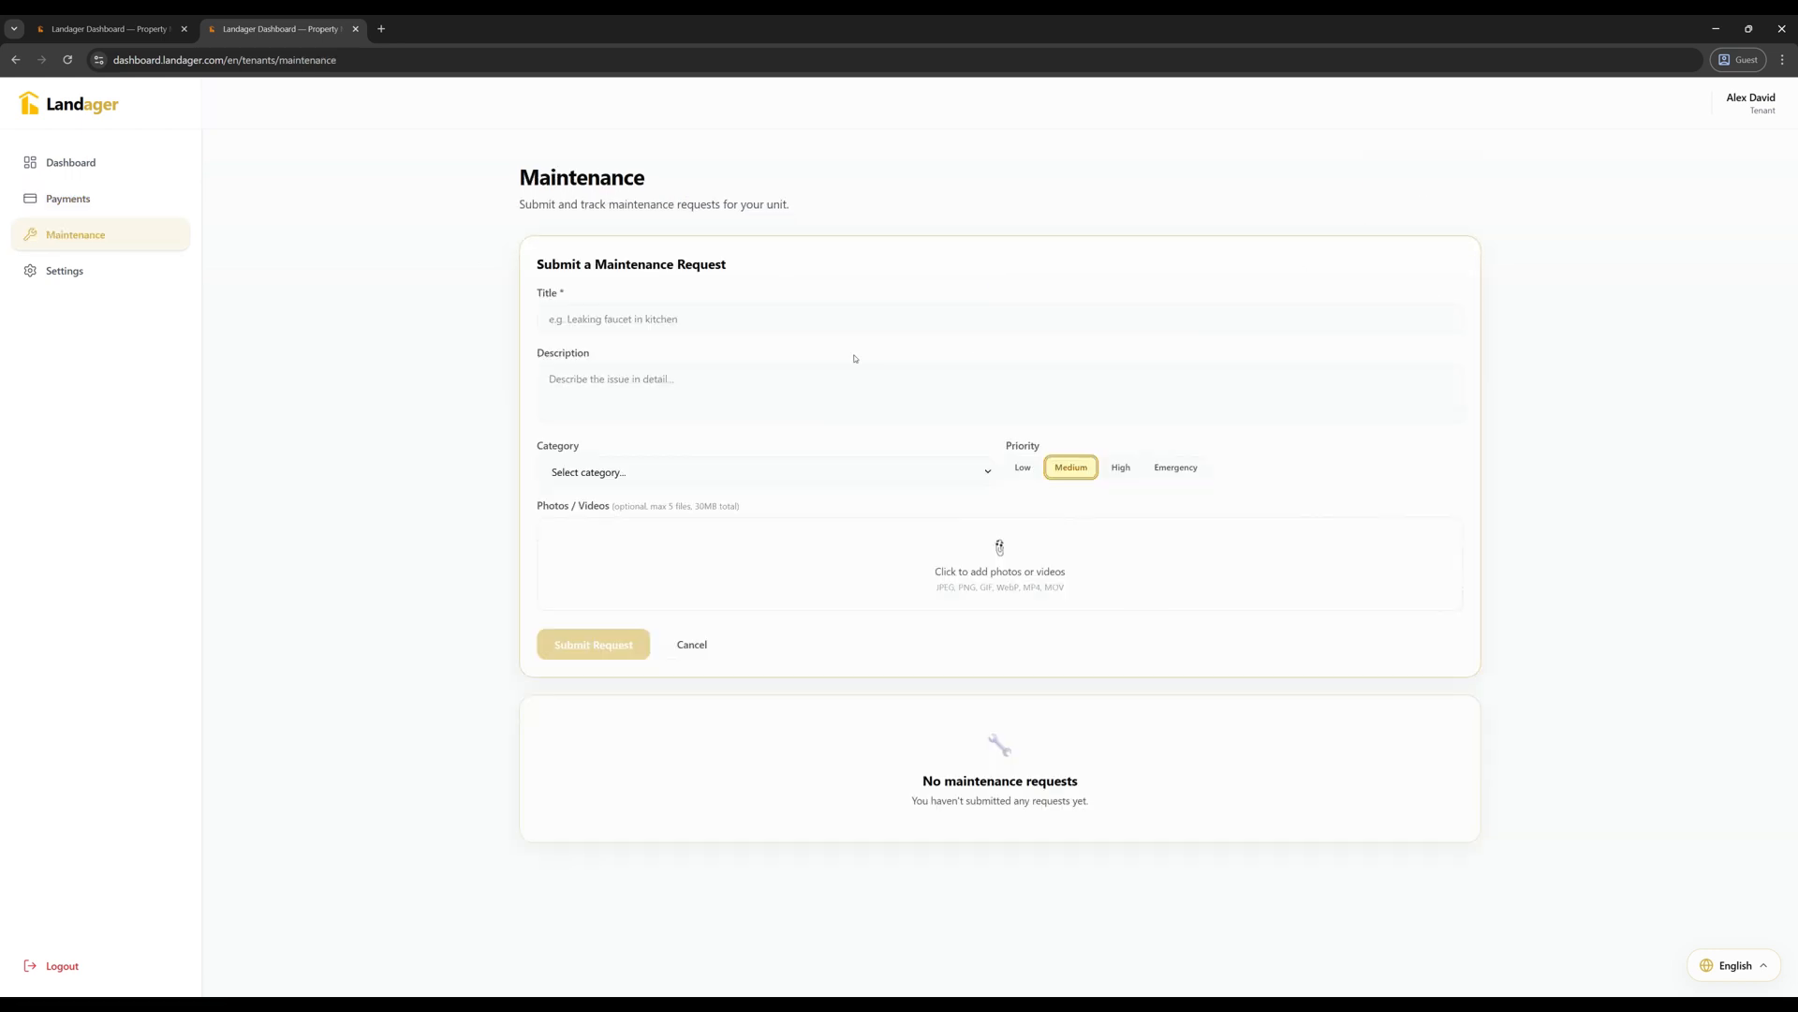
left_click(918, 478)
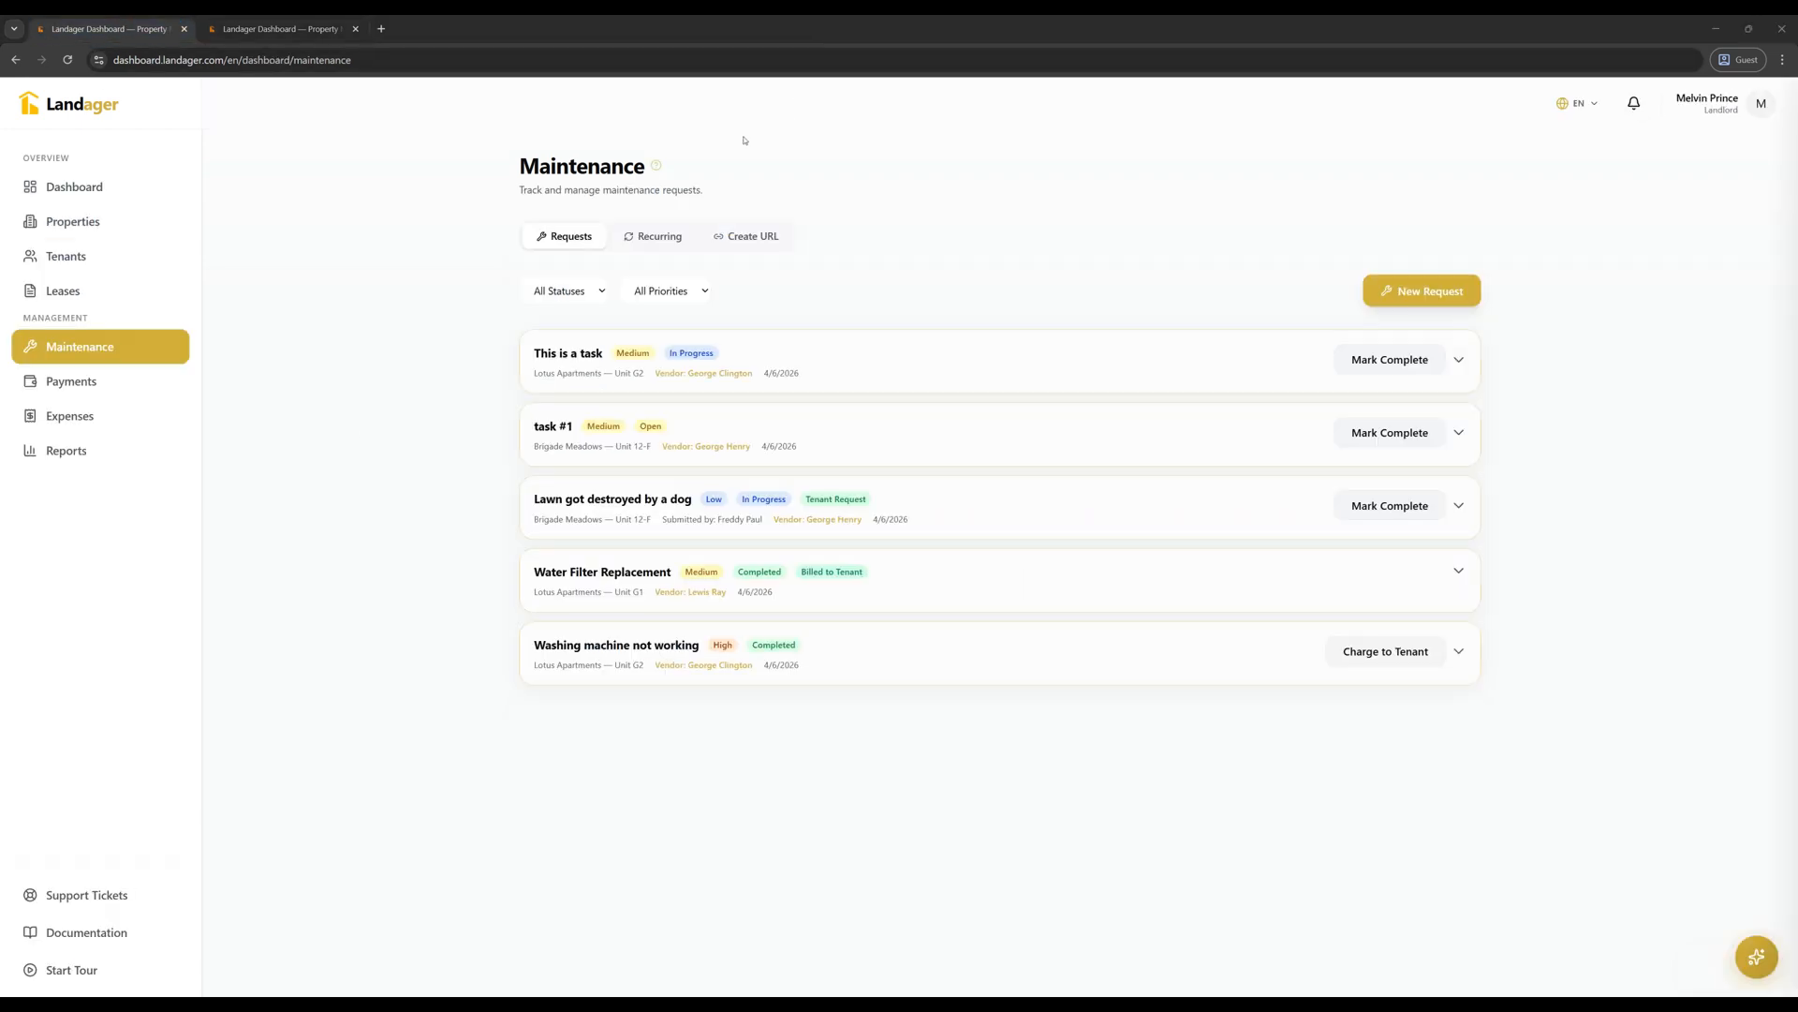
- Generate a maintenance request URL for Lotus Apartments in the landlord dashboard
left_click(752, 236)
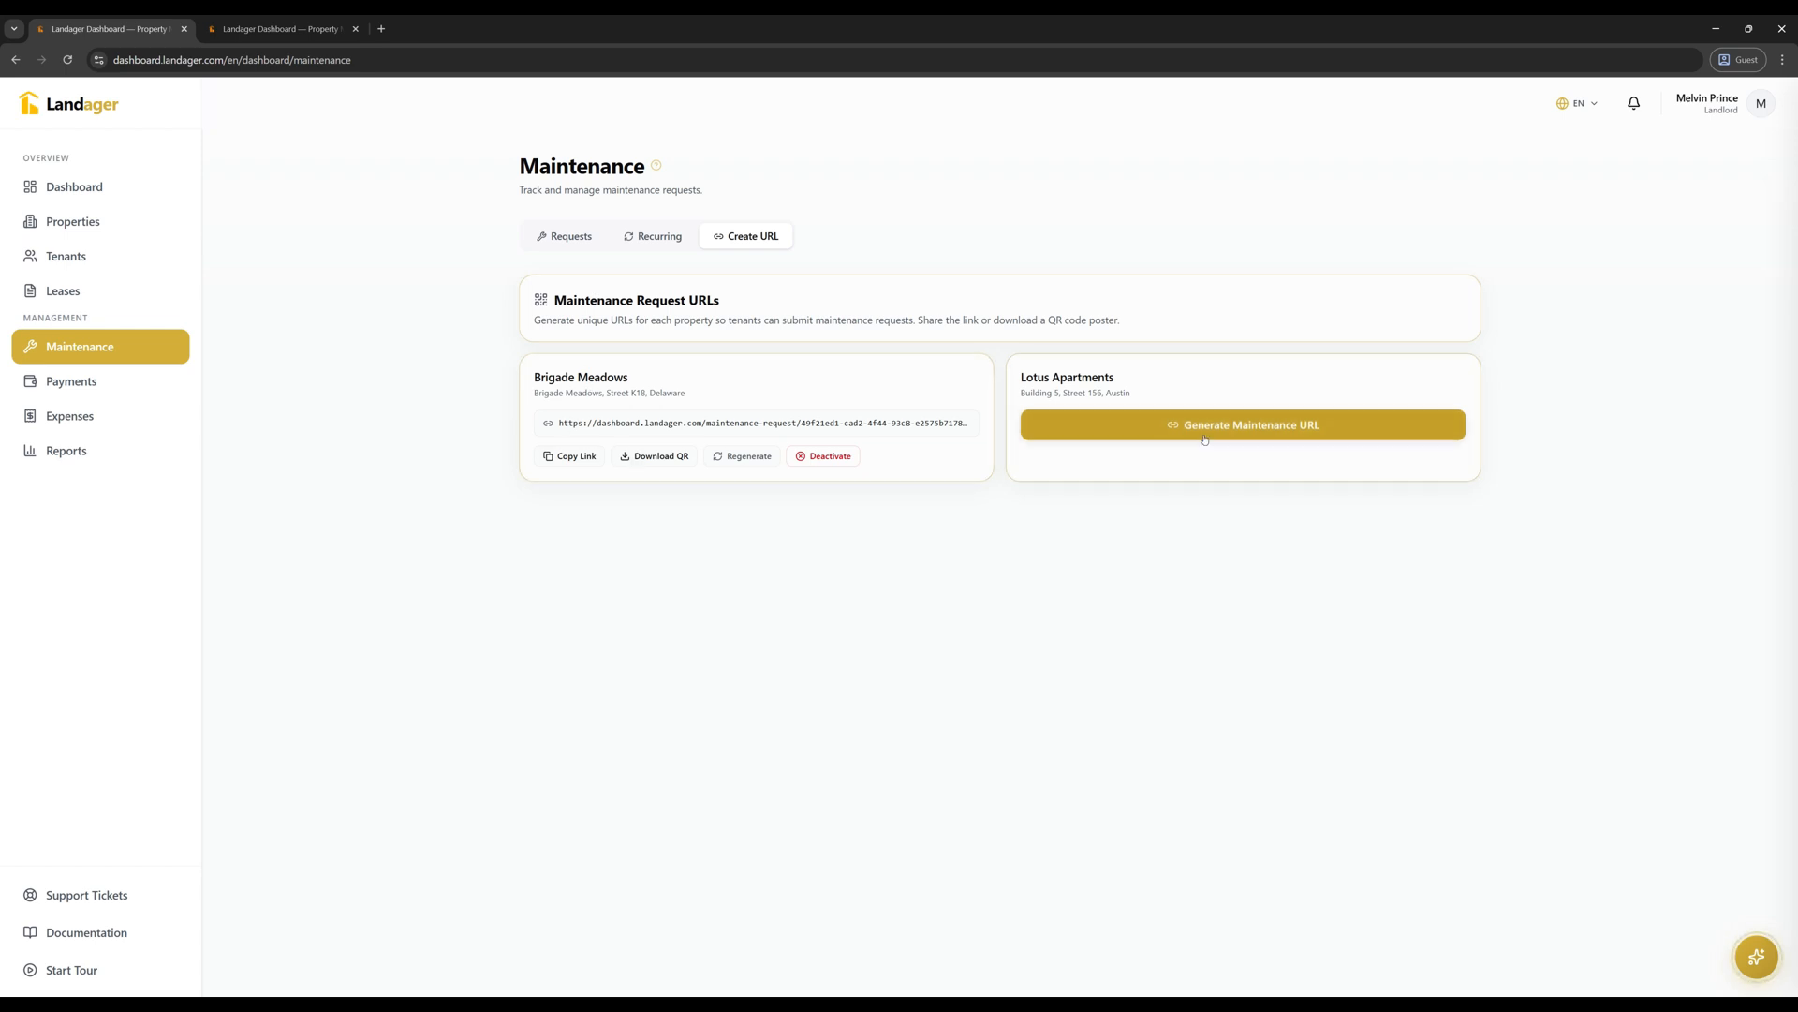
left_click(1151, 429)
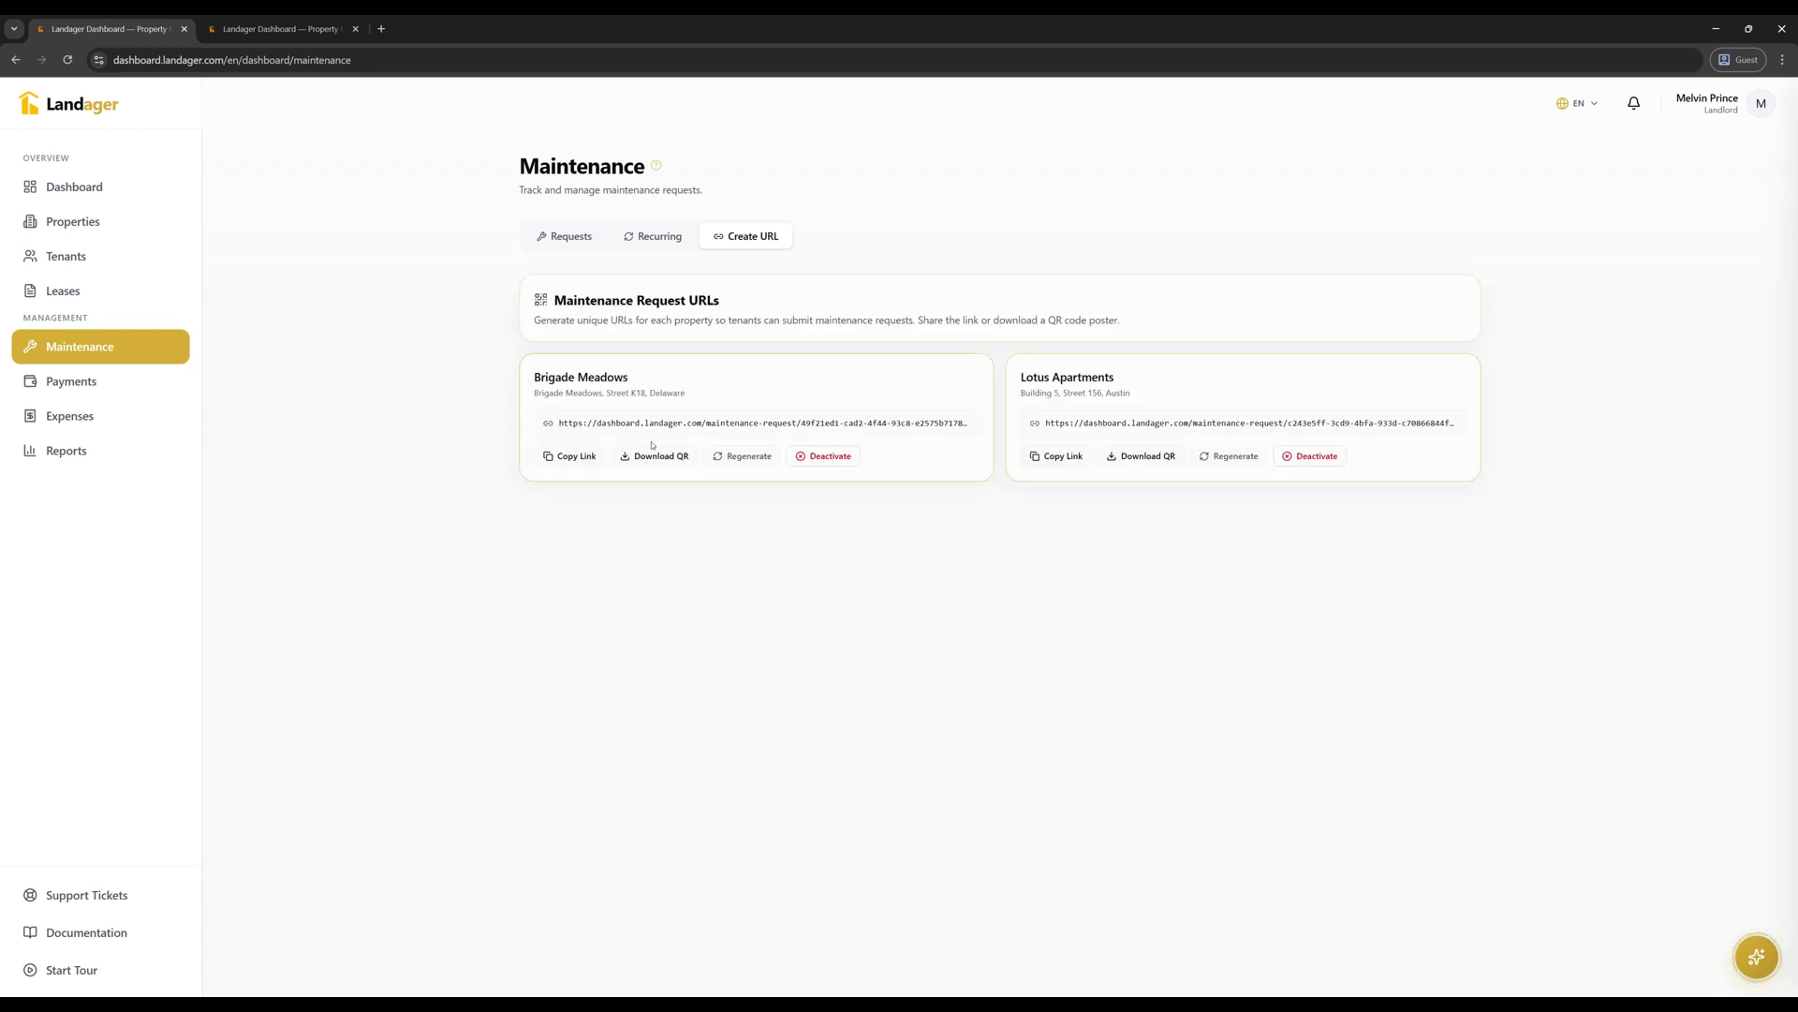
- Download the QR code poster for Brigade Meadows, save it, and open the resulting PDF
left_click(646, 459)
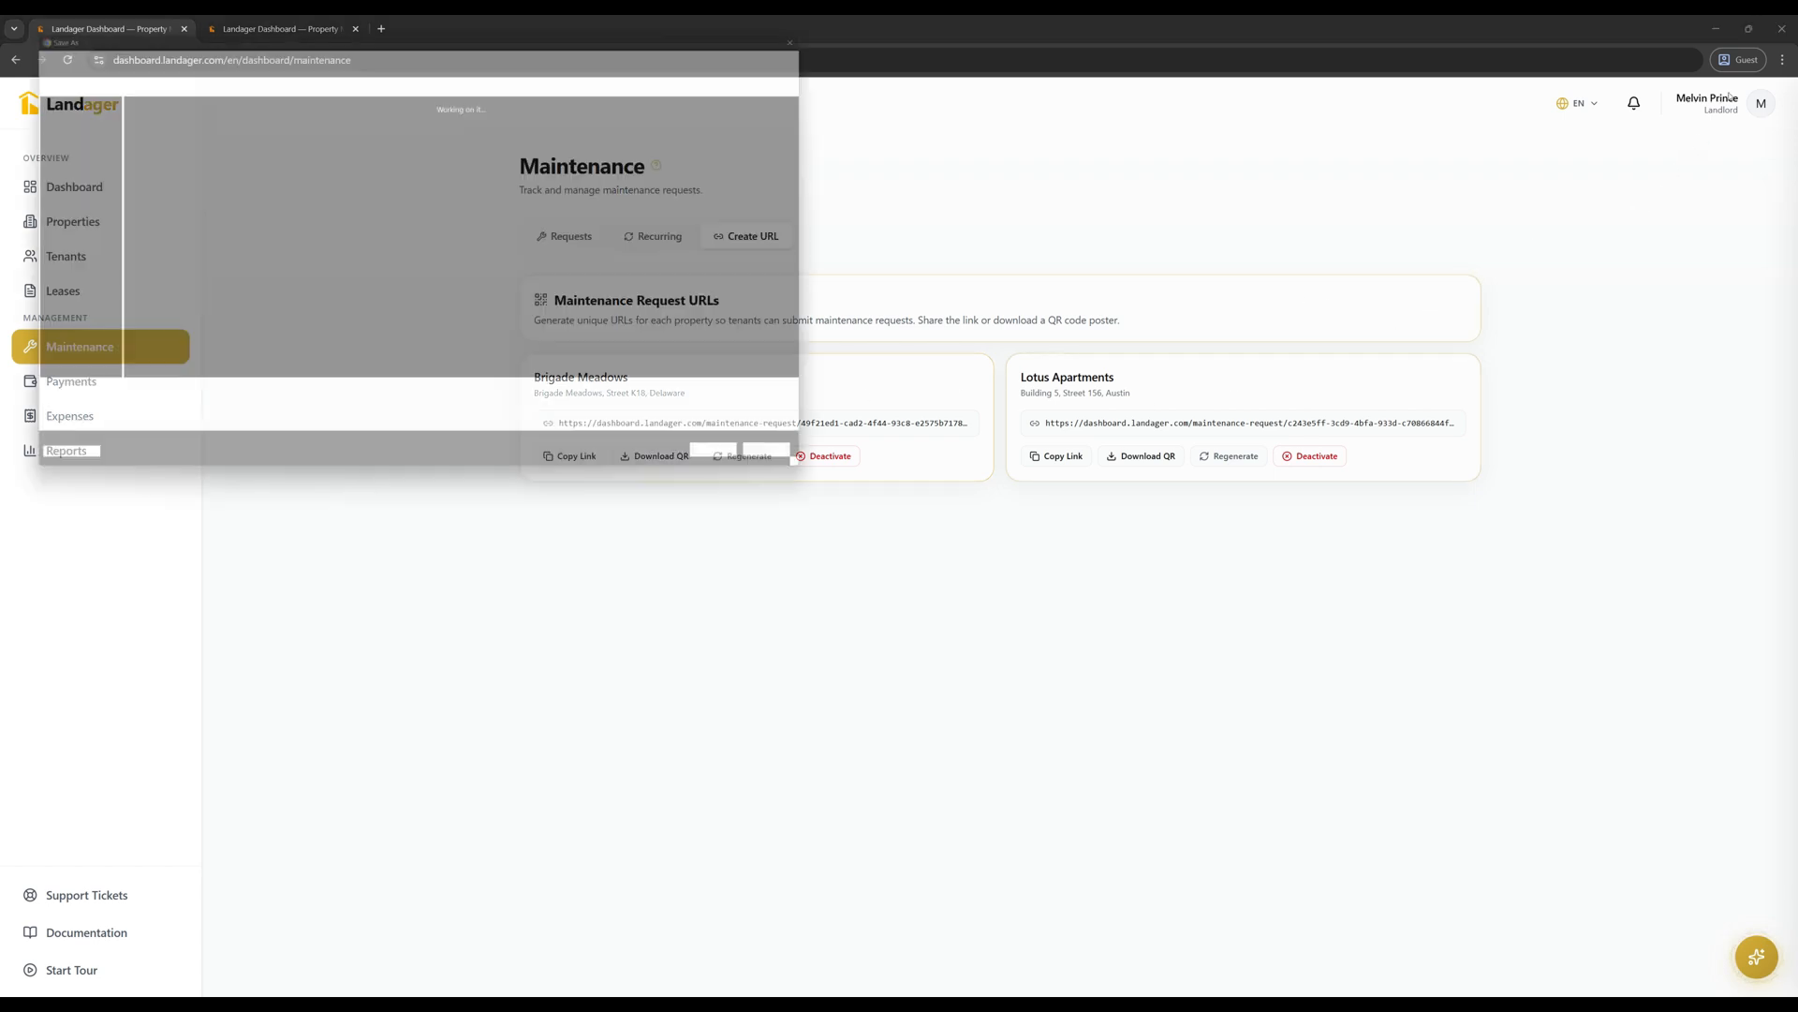
left_click(745, 471)
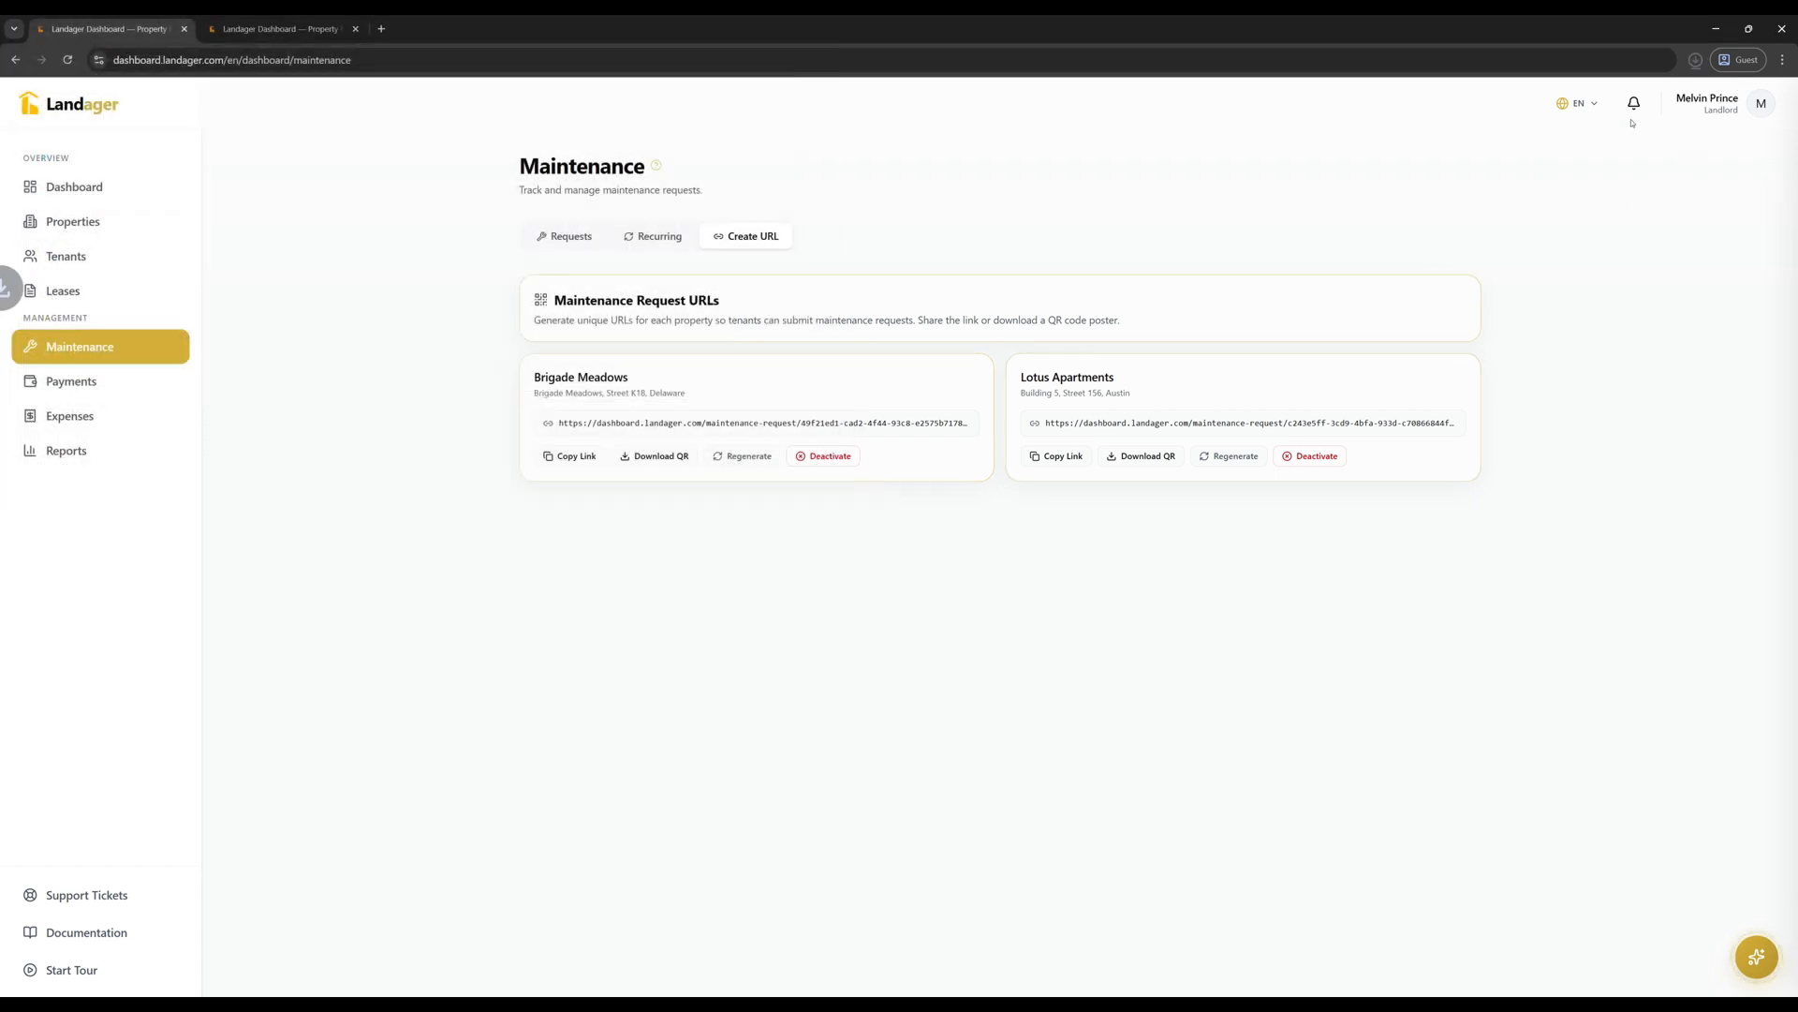
left_click(1592, 135)
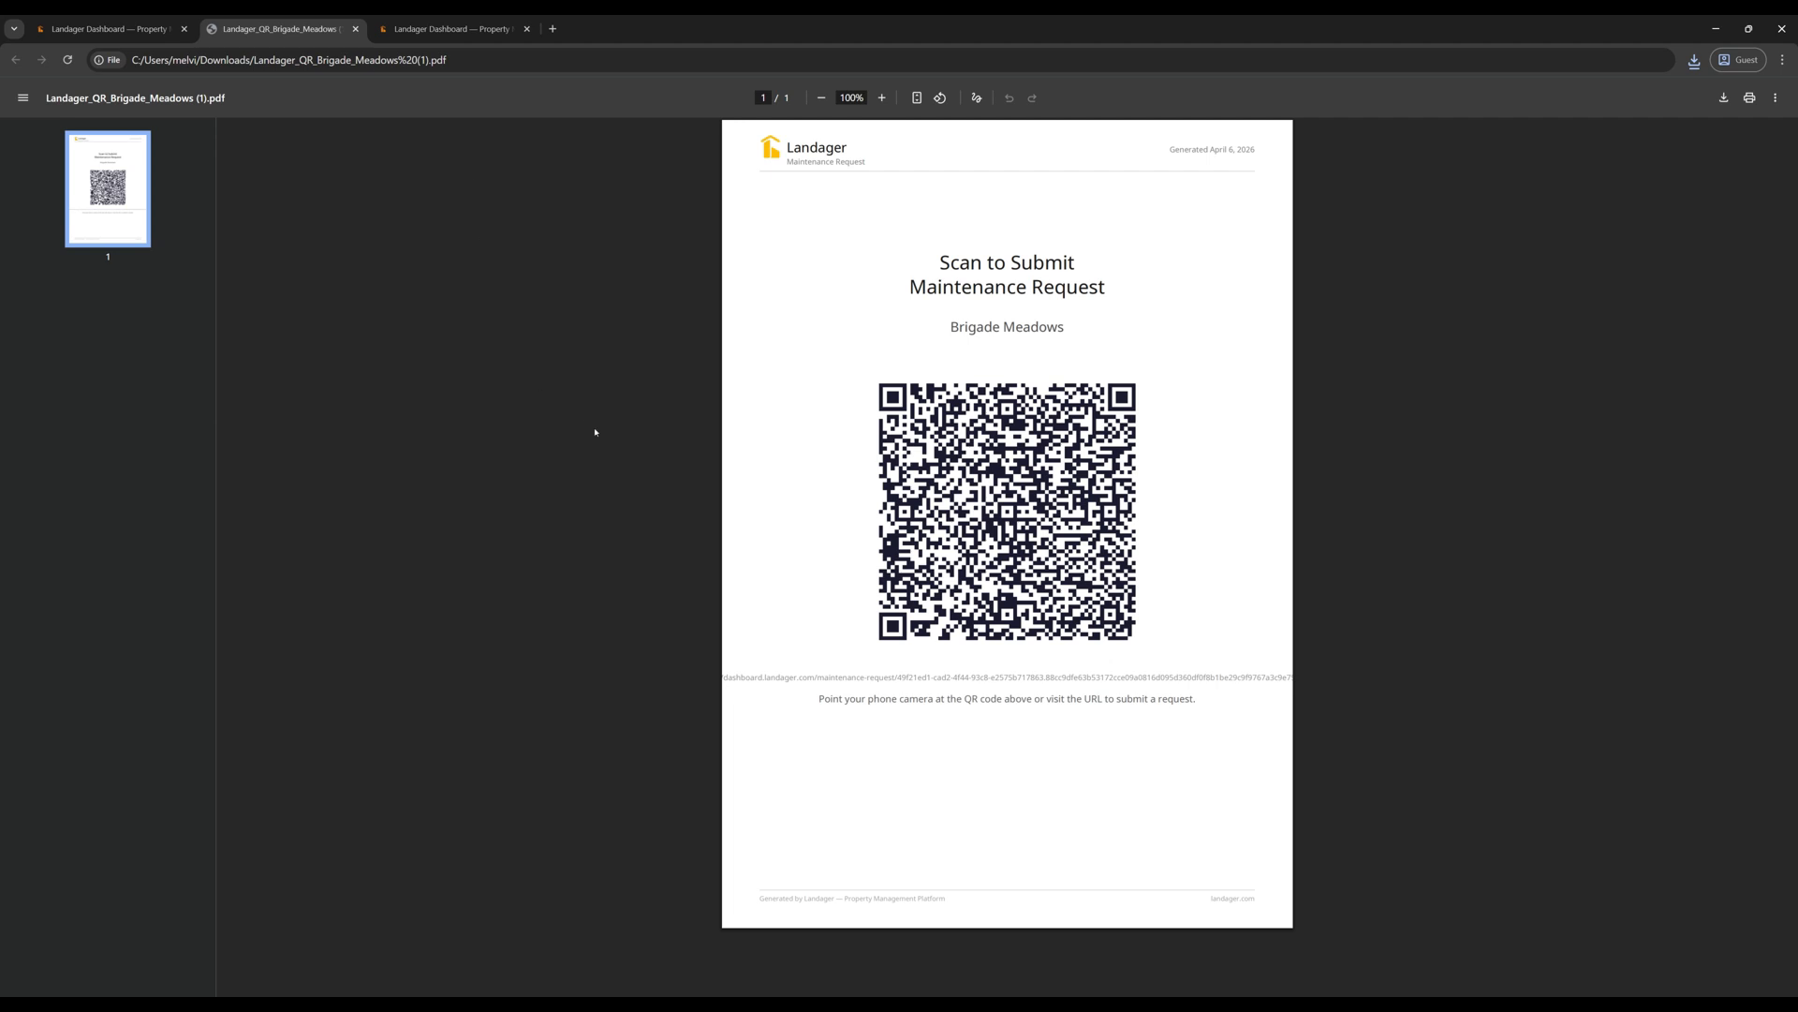
- Back in the landlord dashboard, approve the Leaking Sink request, assigning the Aqua Fresh vendor and adding the note "this is"
left_click(100, 28)
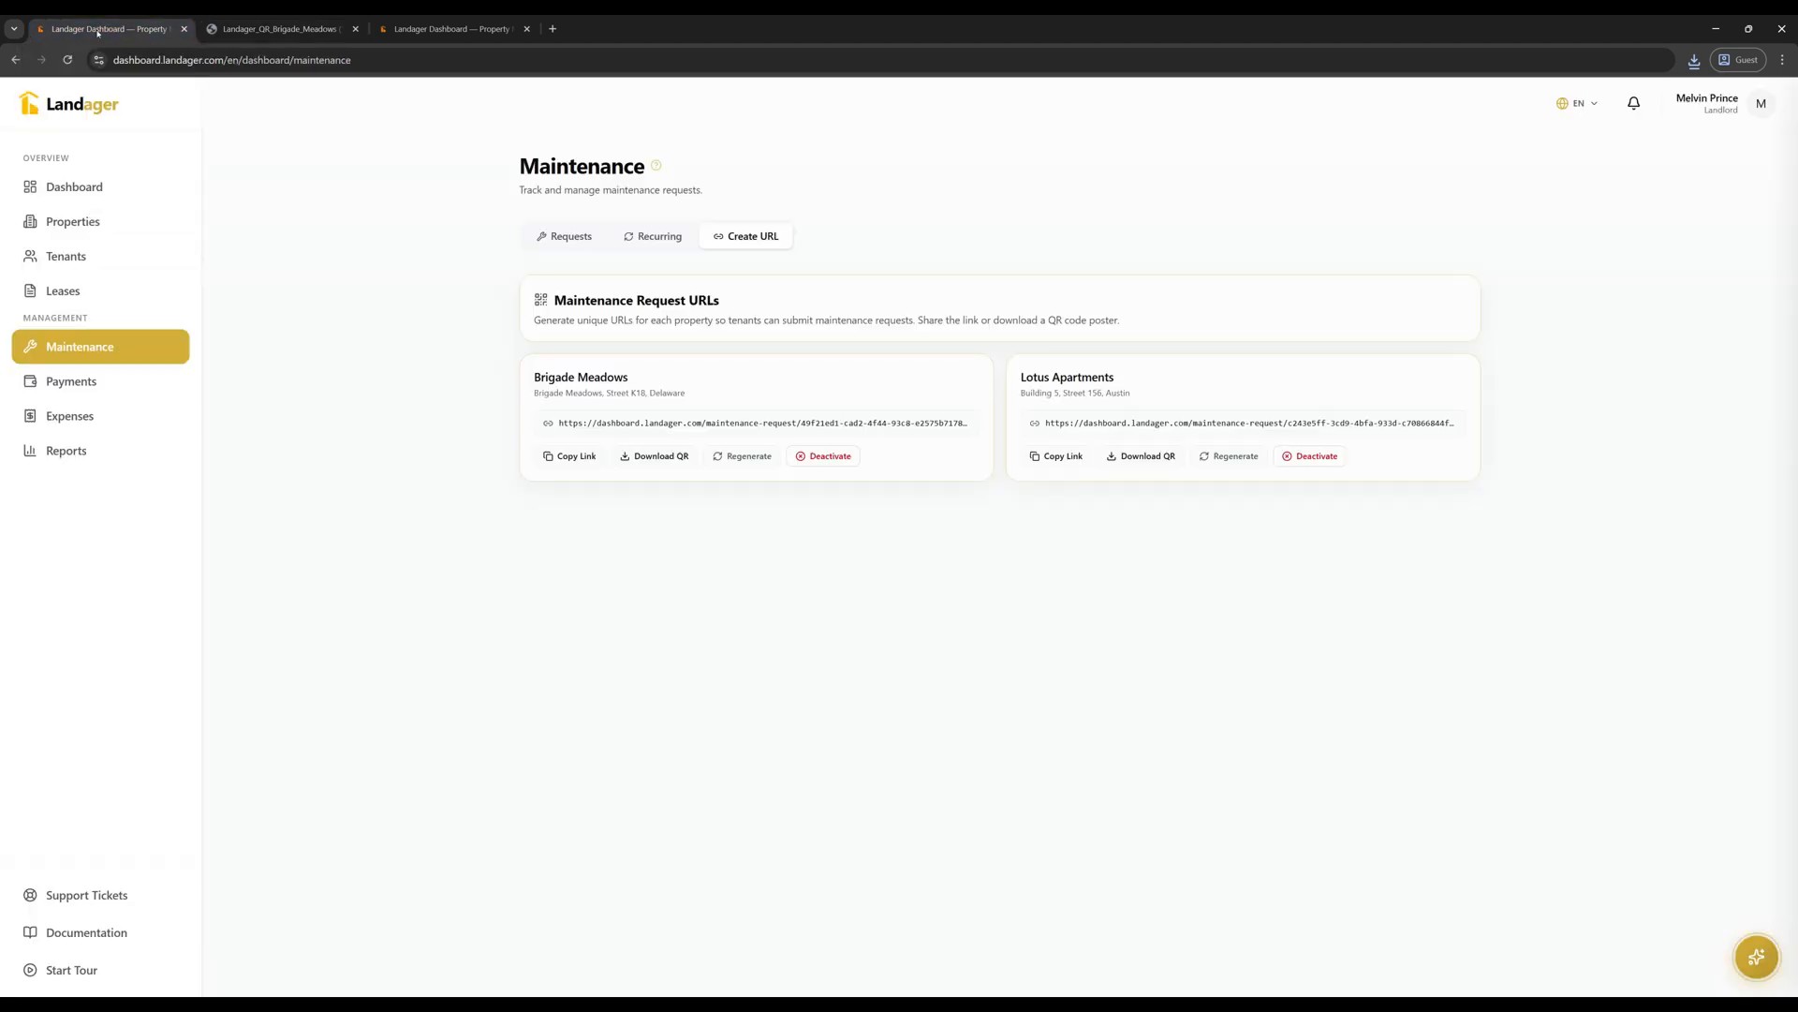
left_click(567, 236)
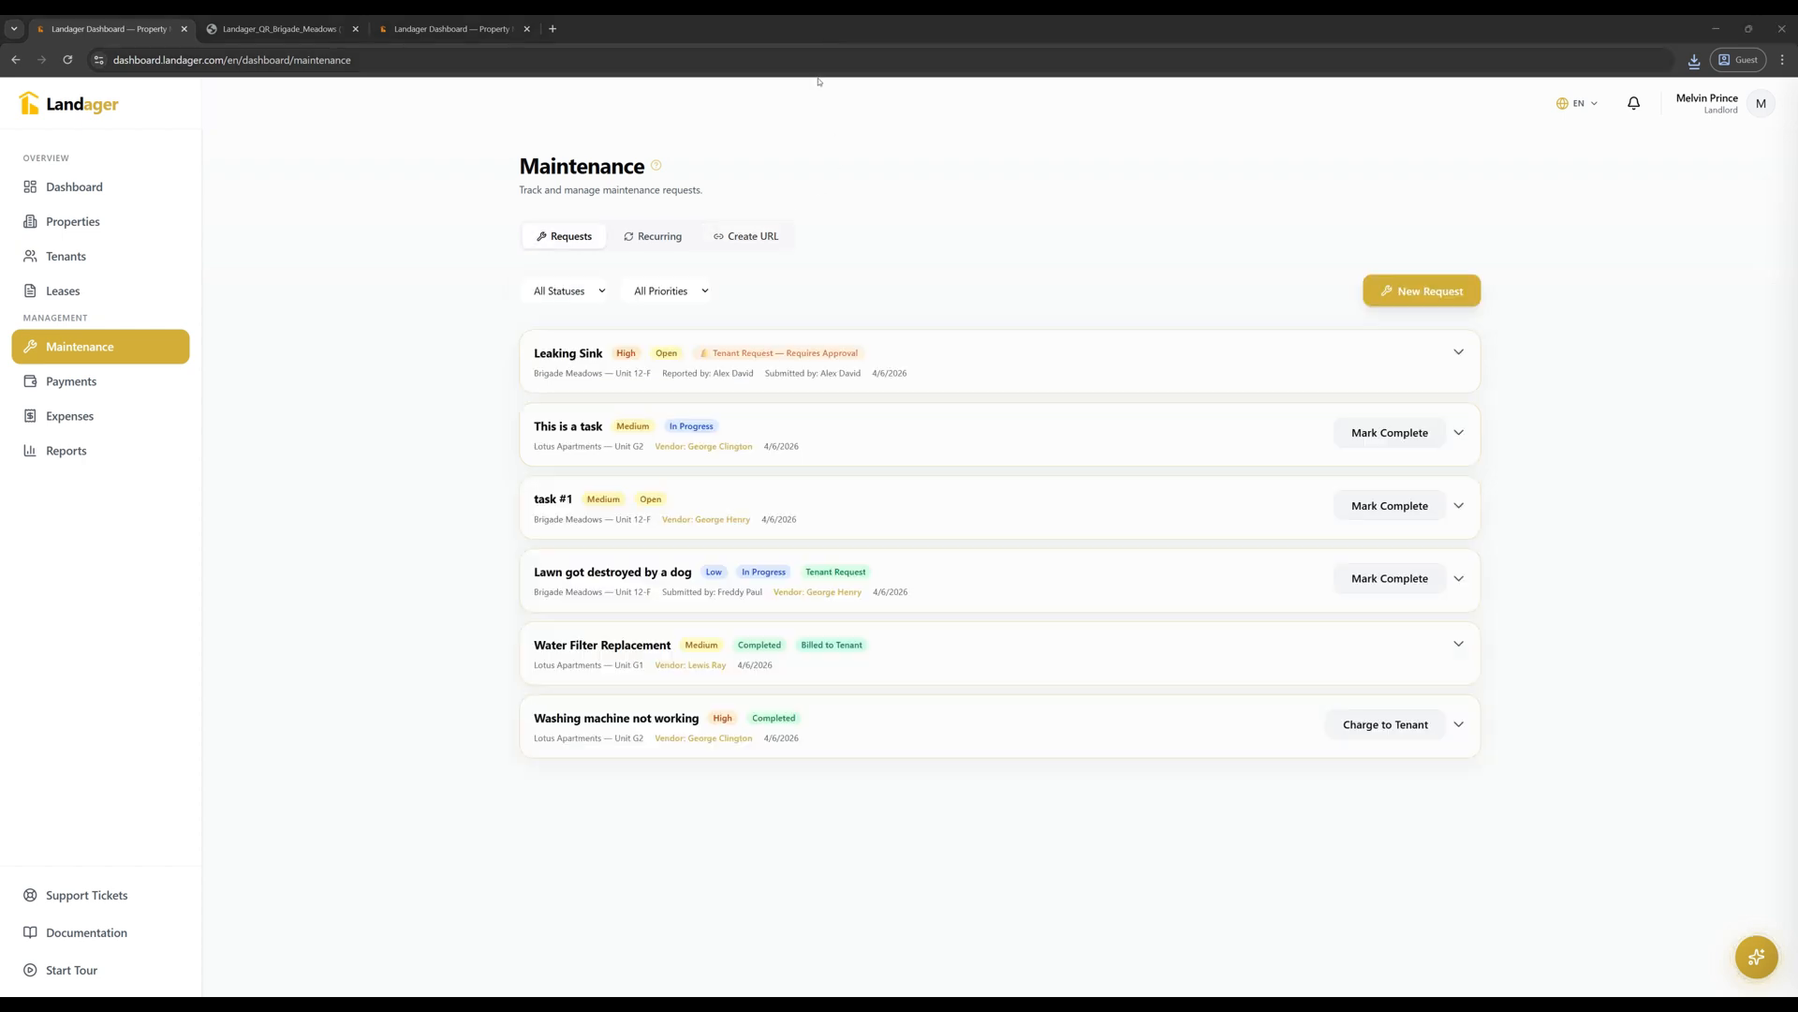
left_click(988, 373)
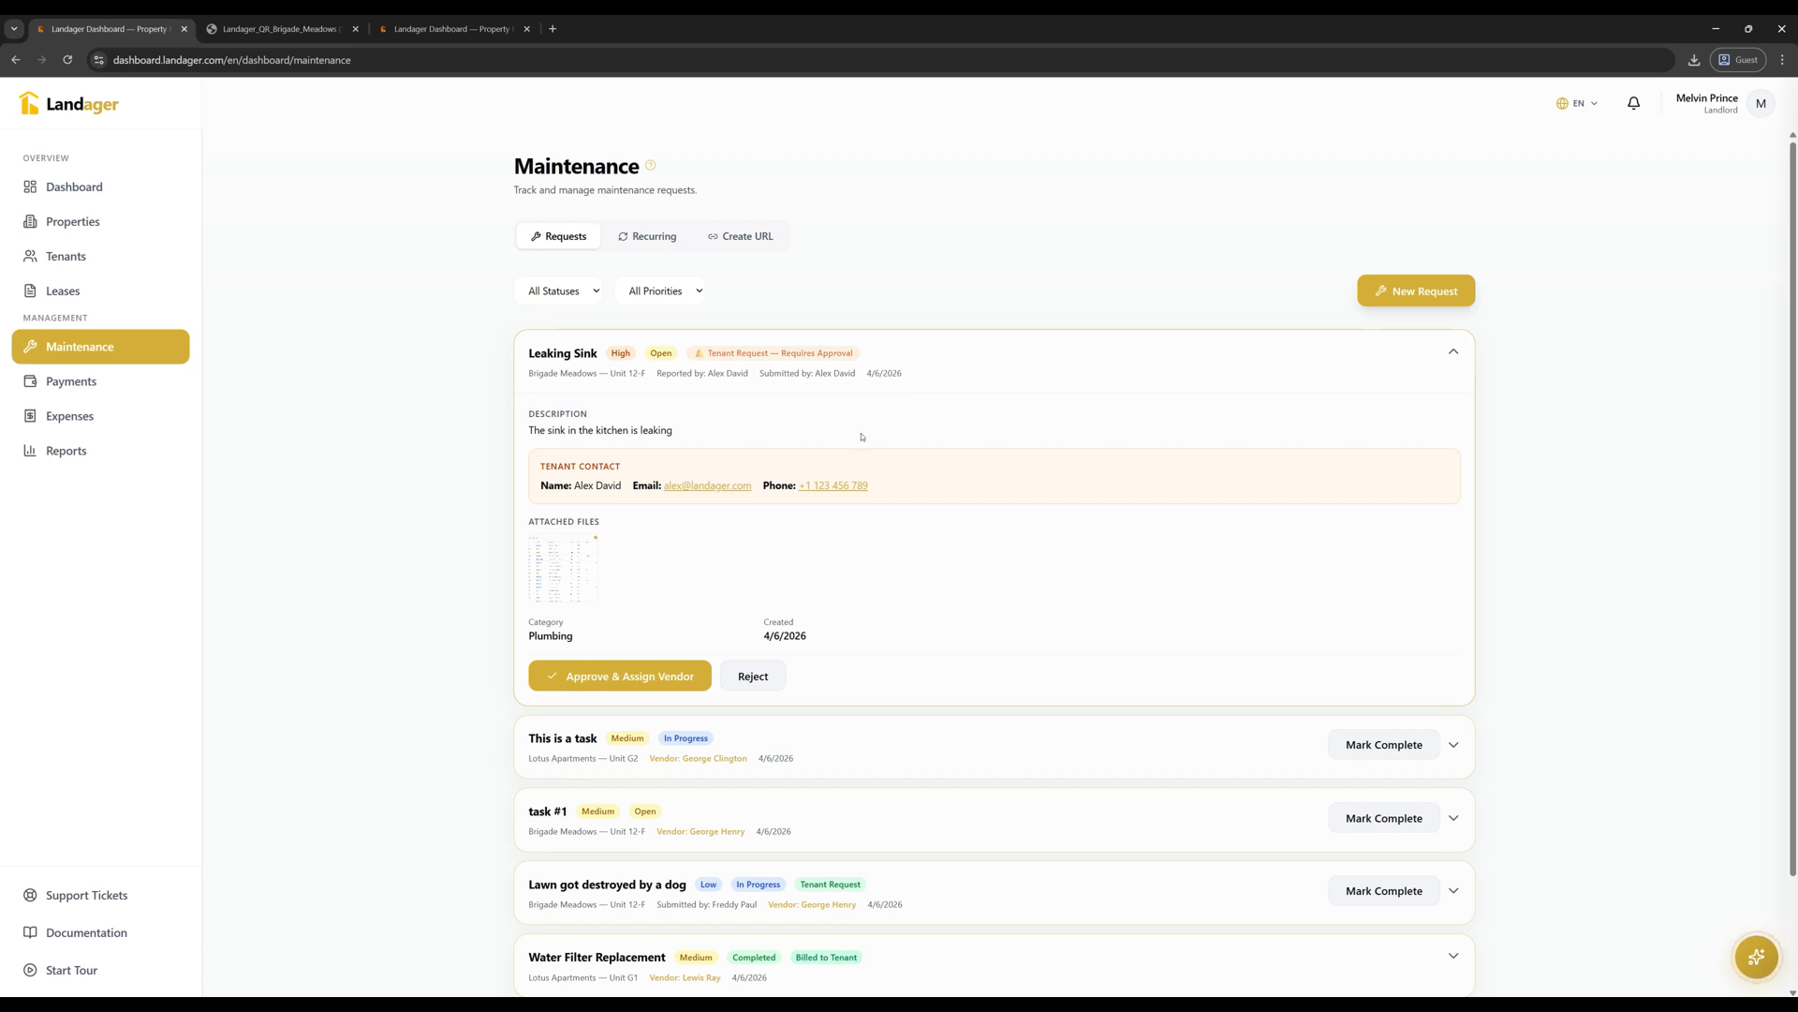
left_click(642, 681)
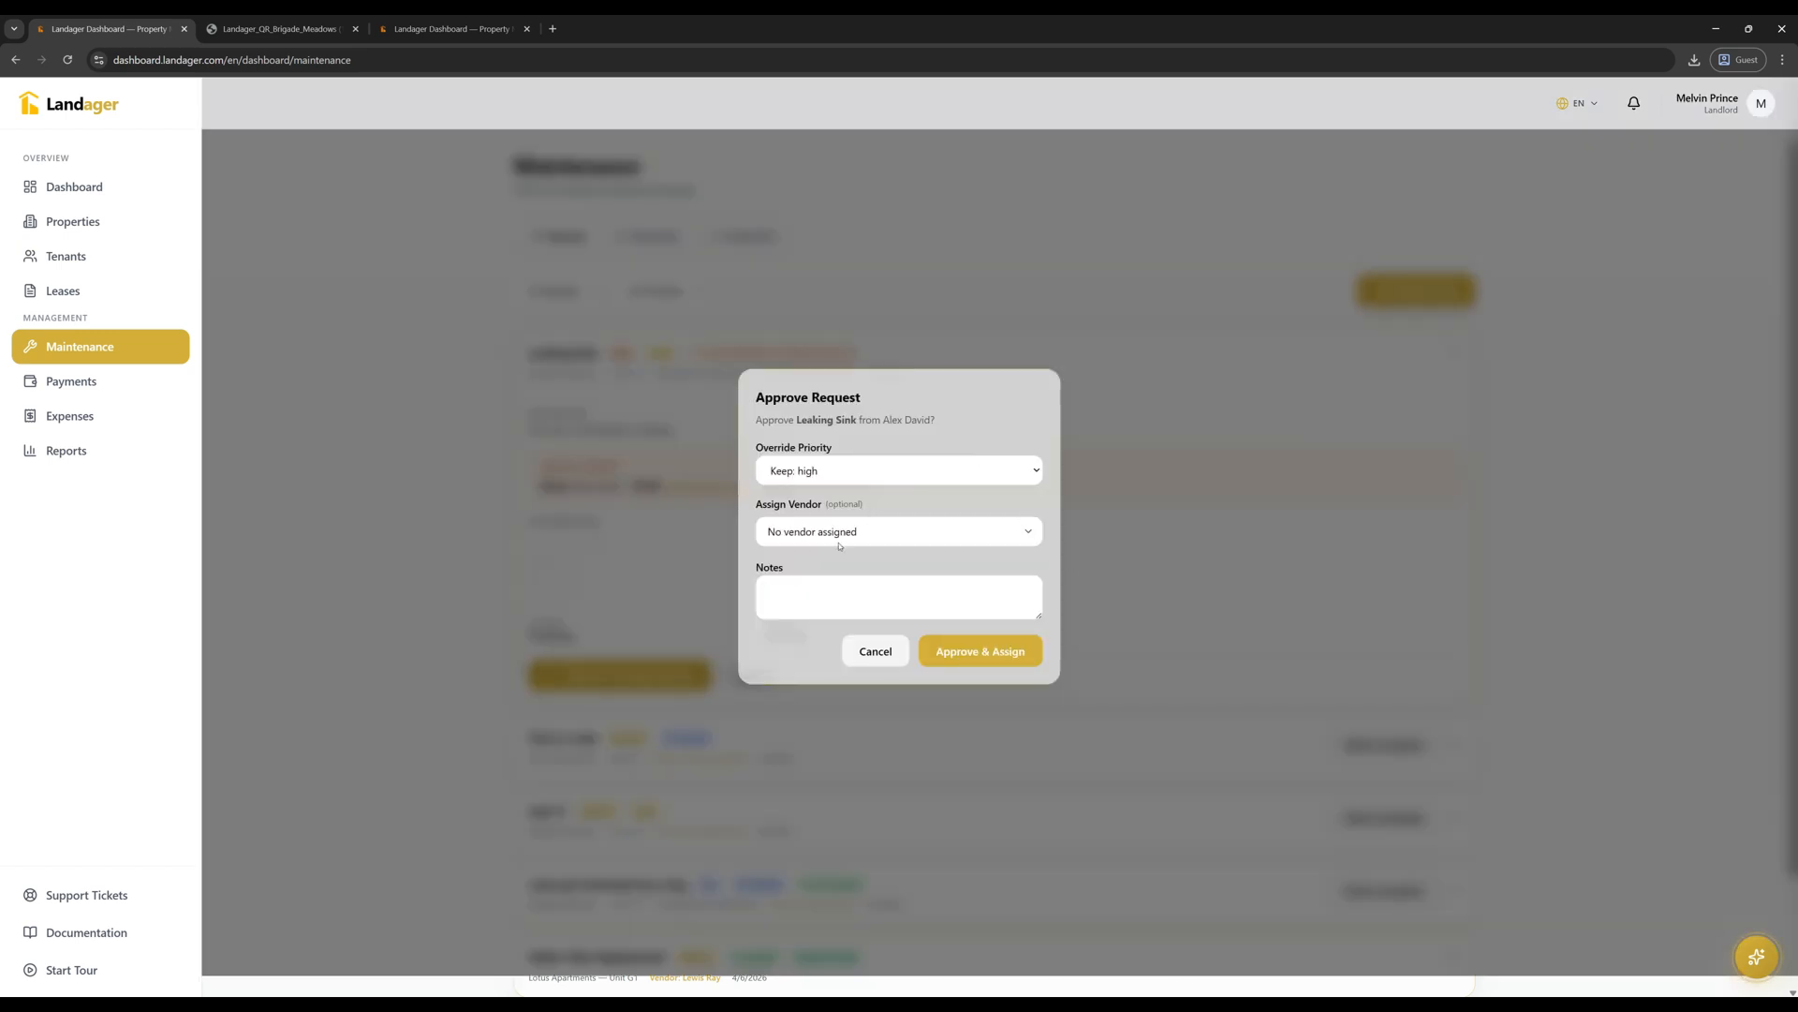
left_click(839, 545)
left_click(848, 615)
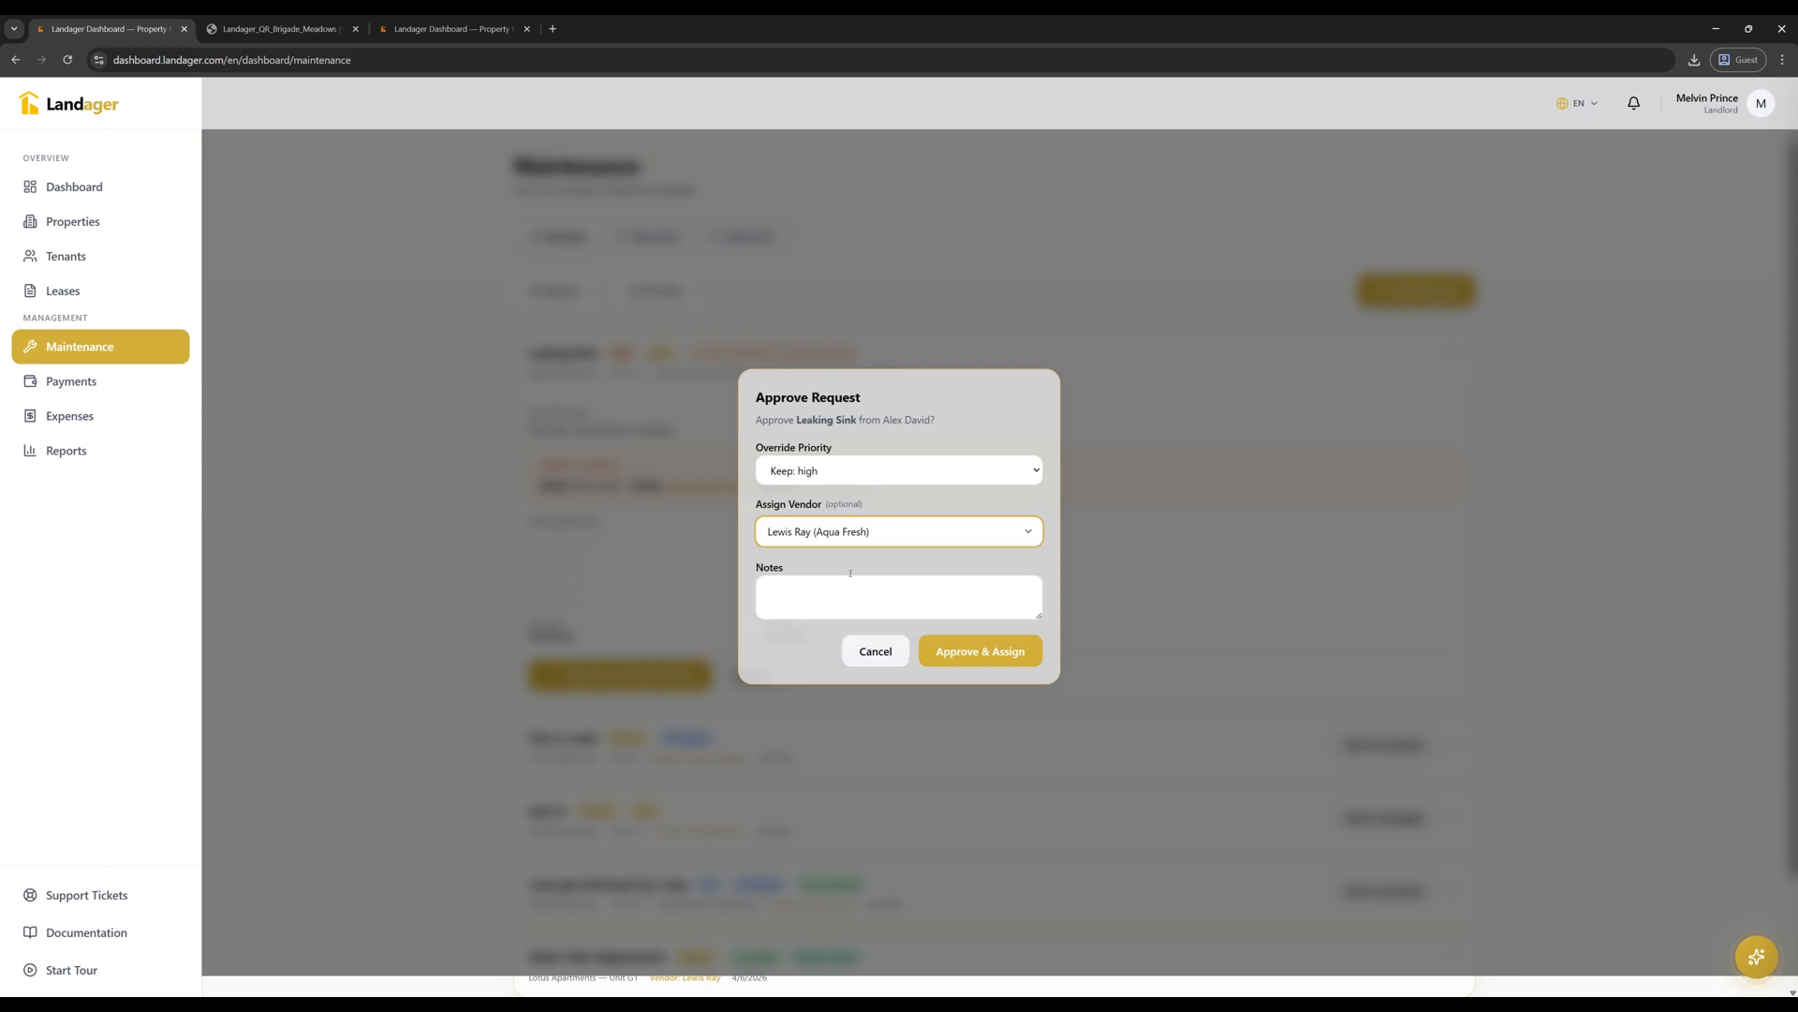
left_click(833, 597)
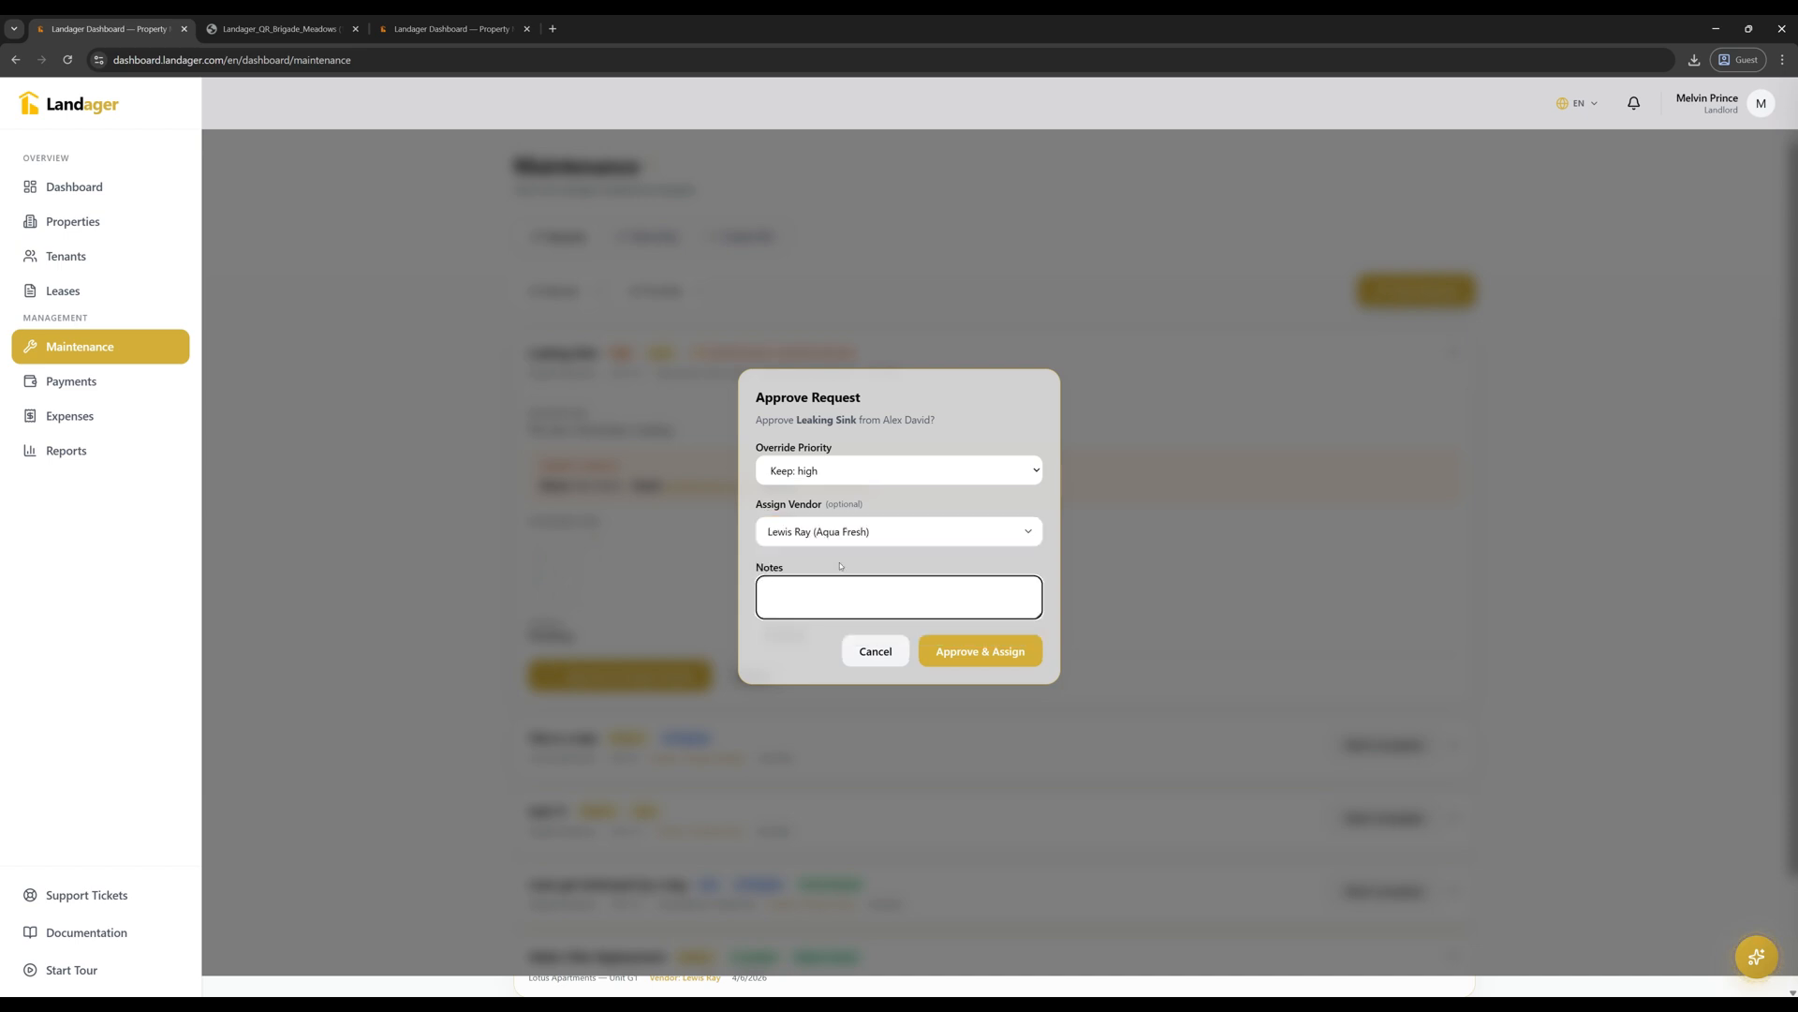
type("this is")
left_click(971, 643)
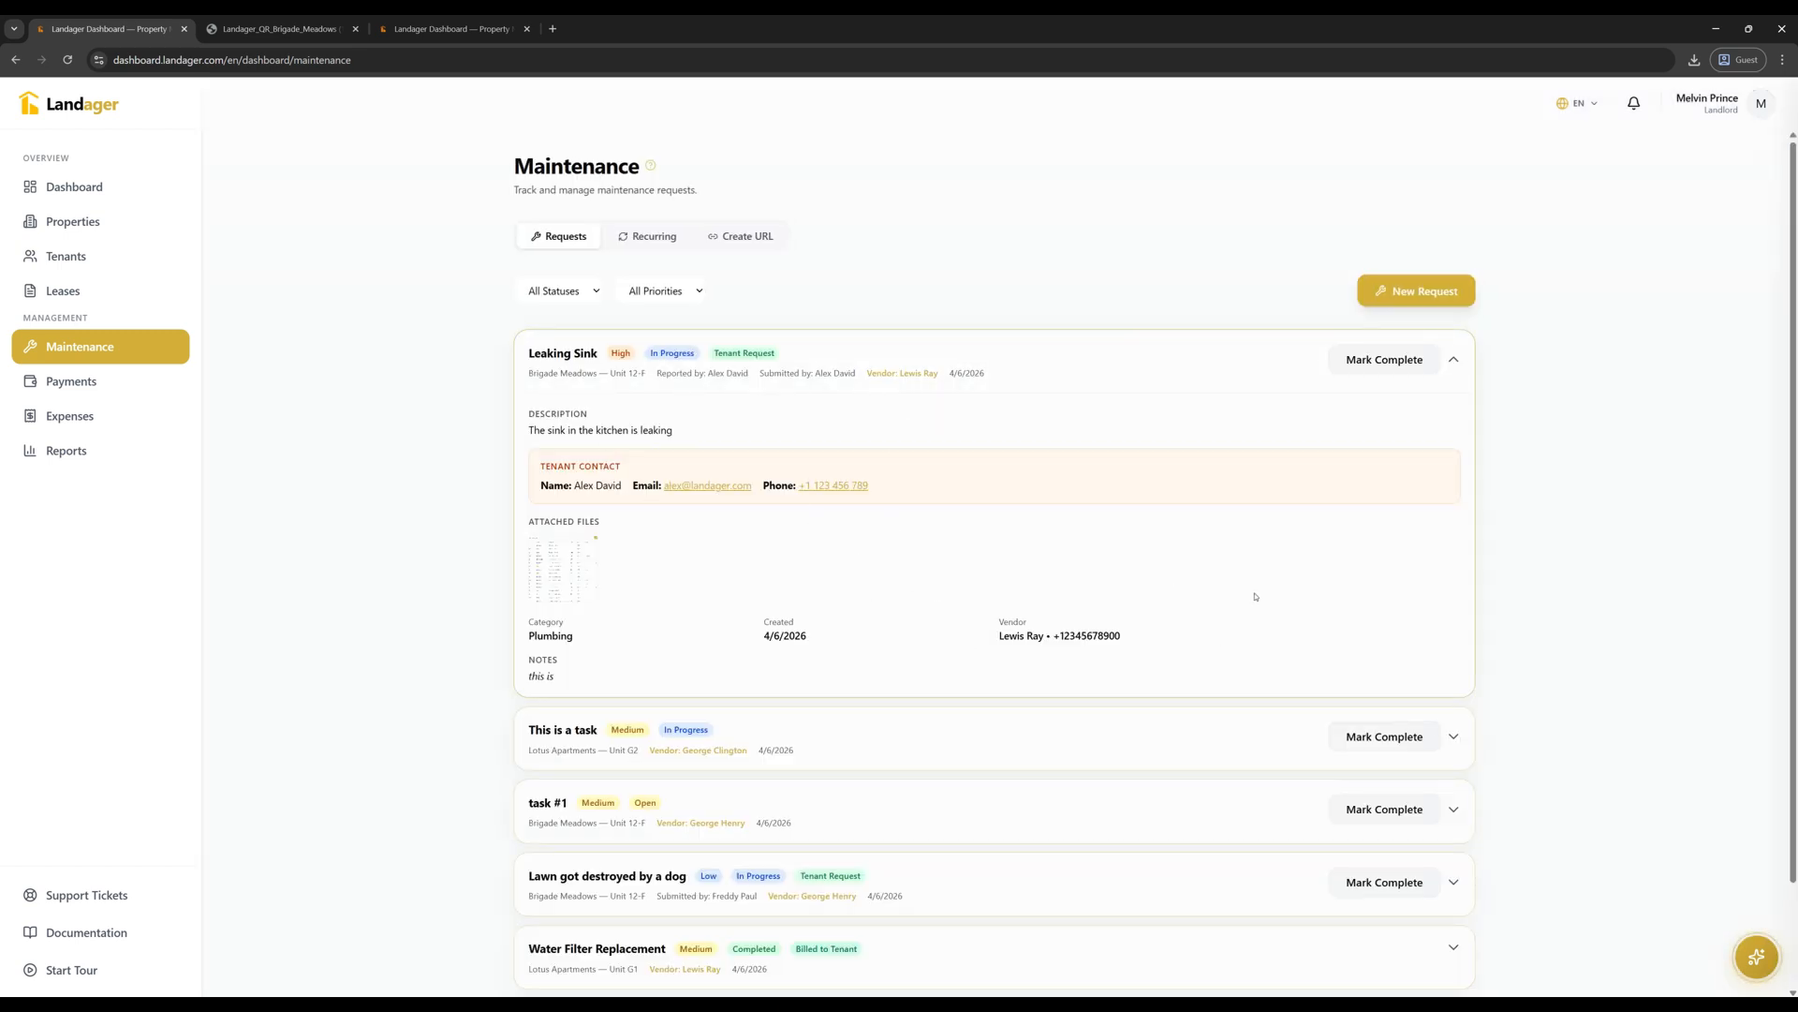
- Collapse the Leaking Sink request and review the details of the "This is a task" request
left_click(1454, 359)
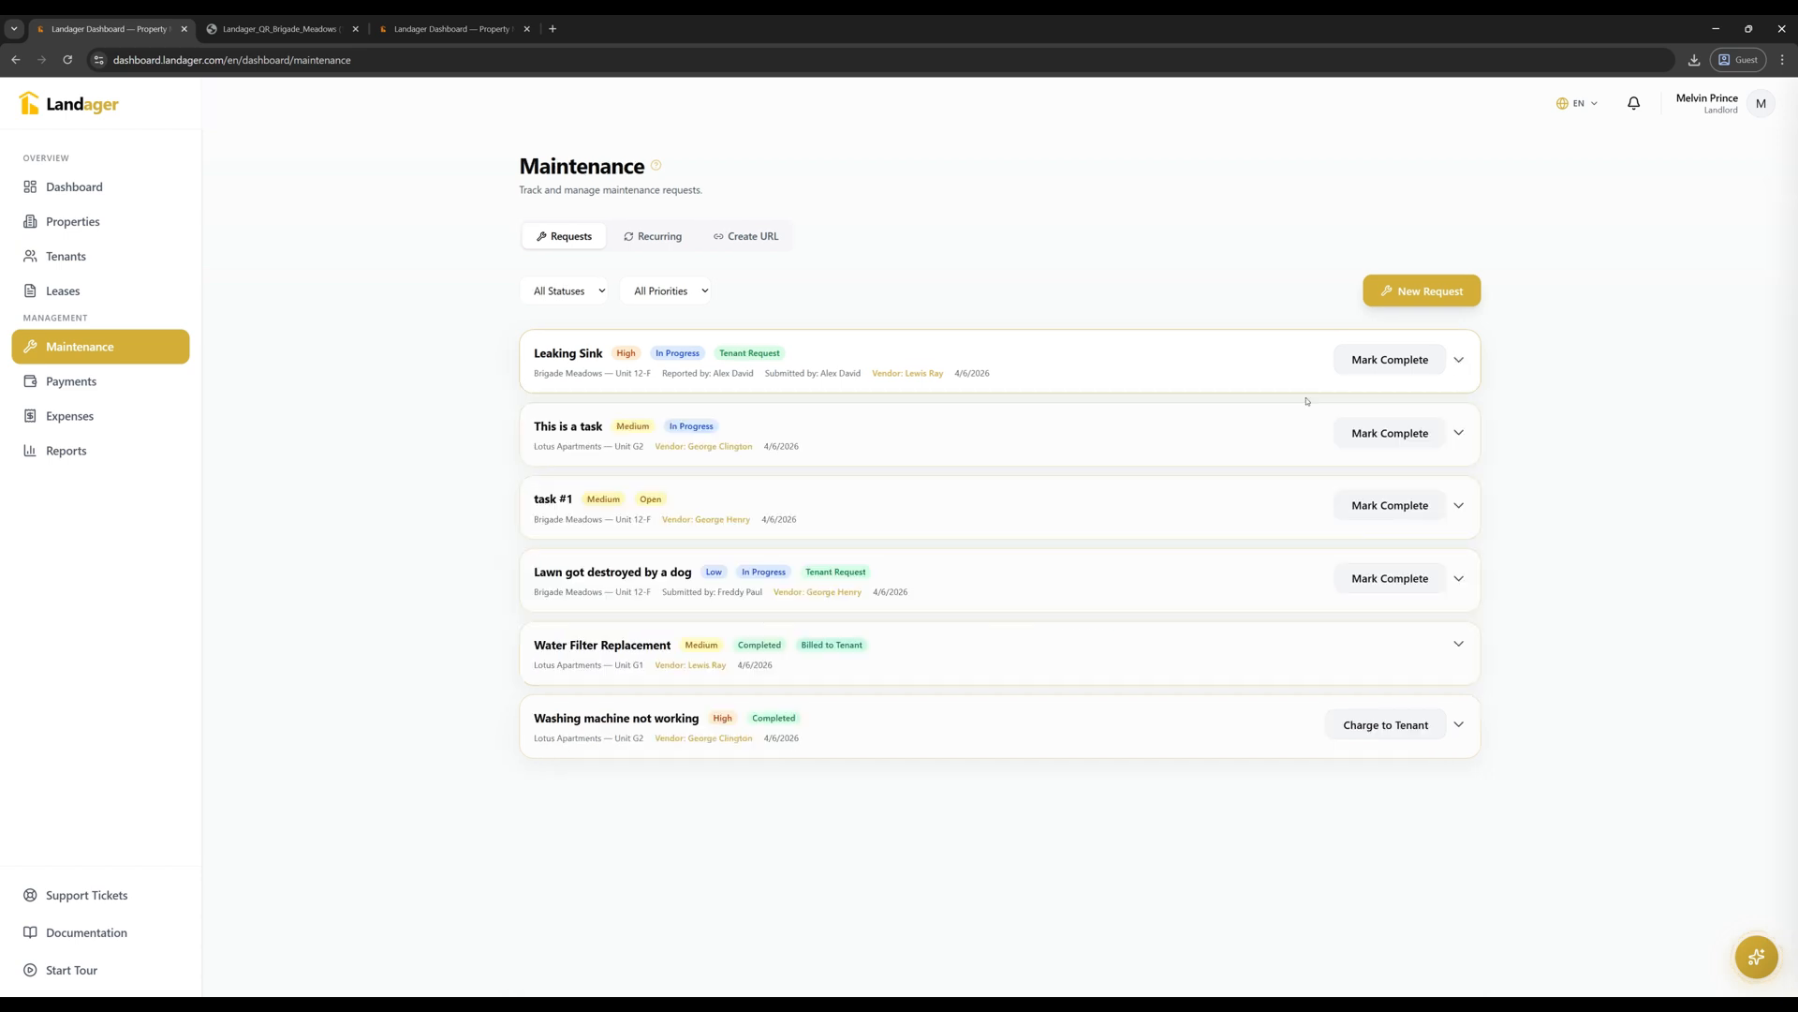
left_click(1017, 431)
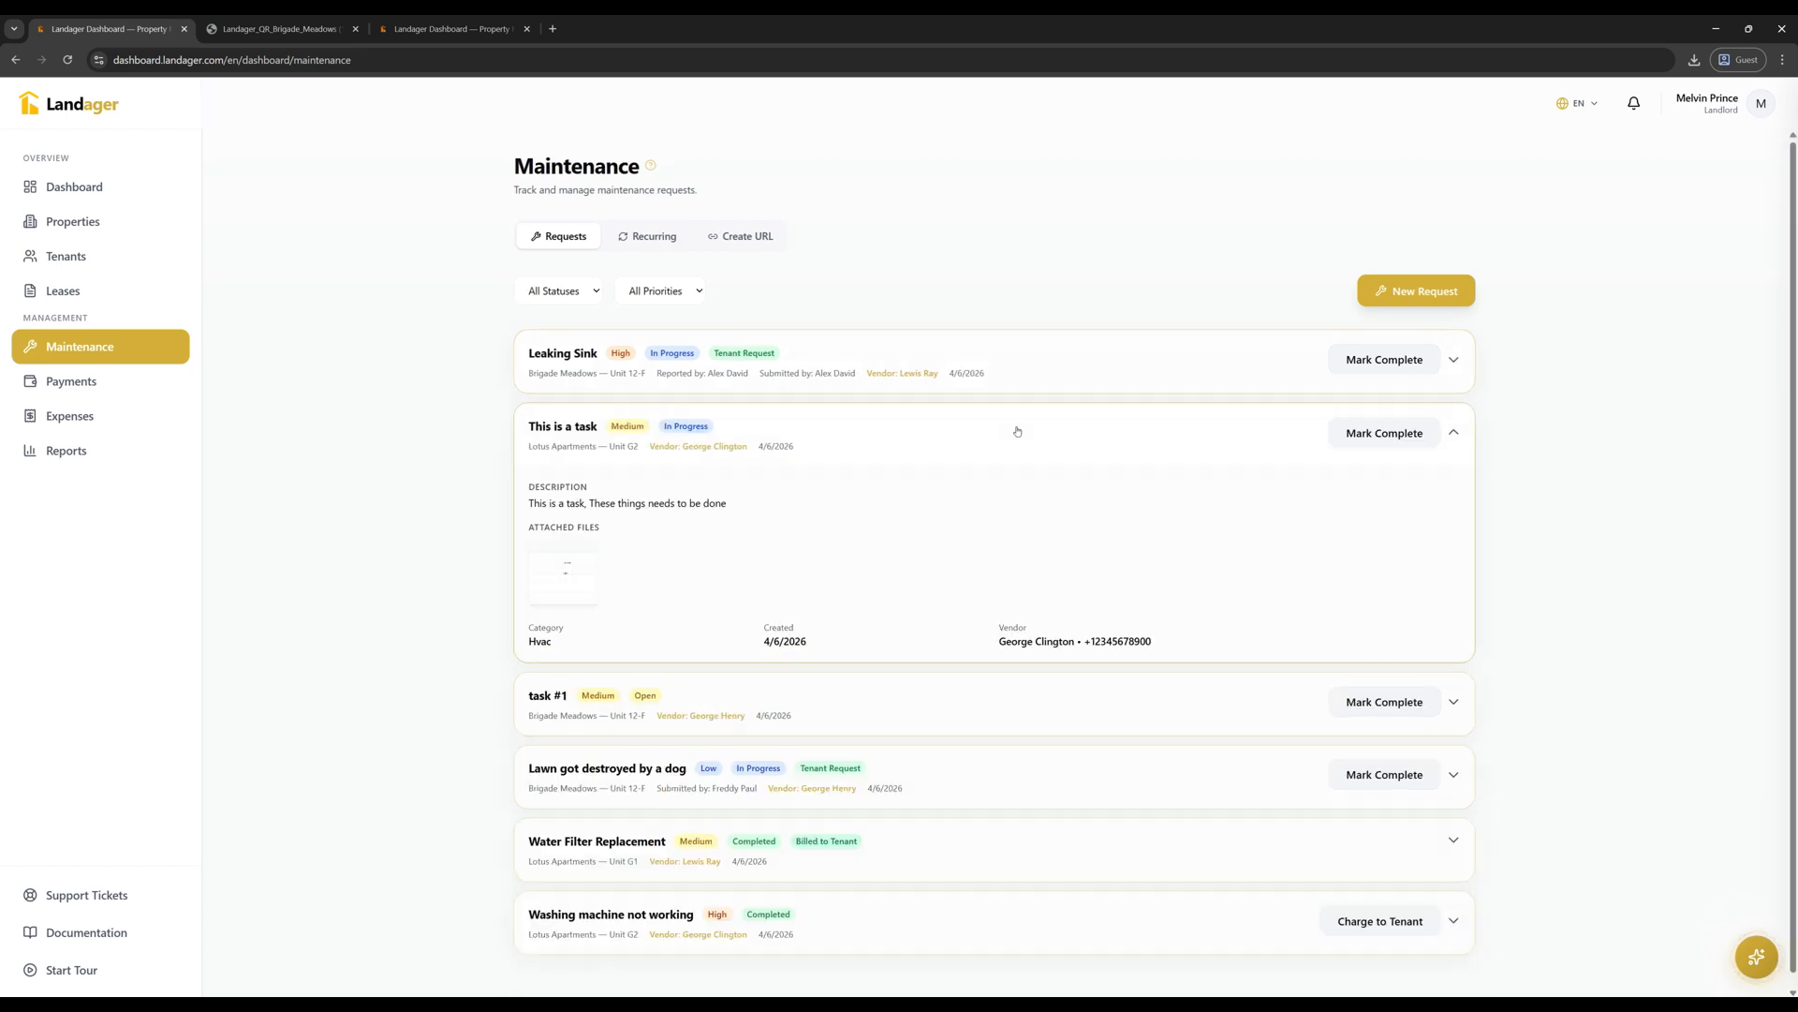
left_click(1017, 430)
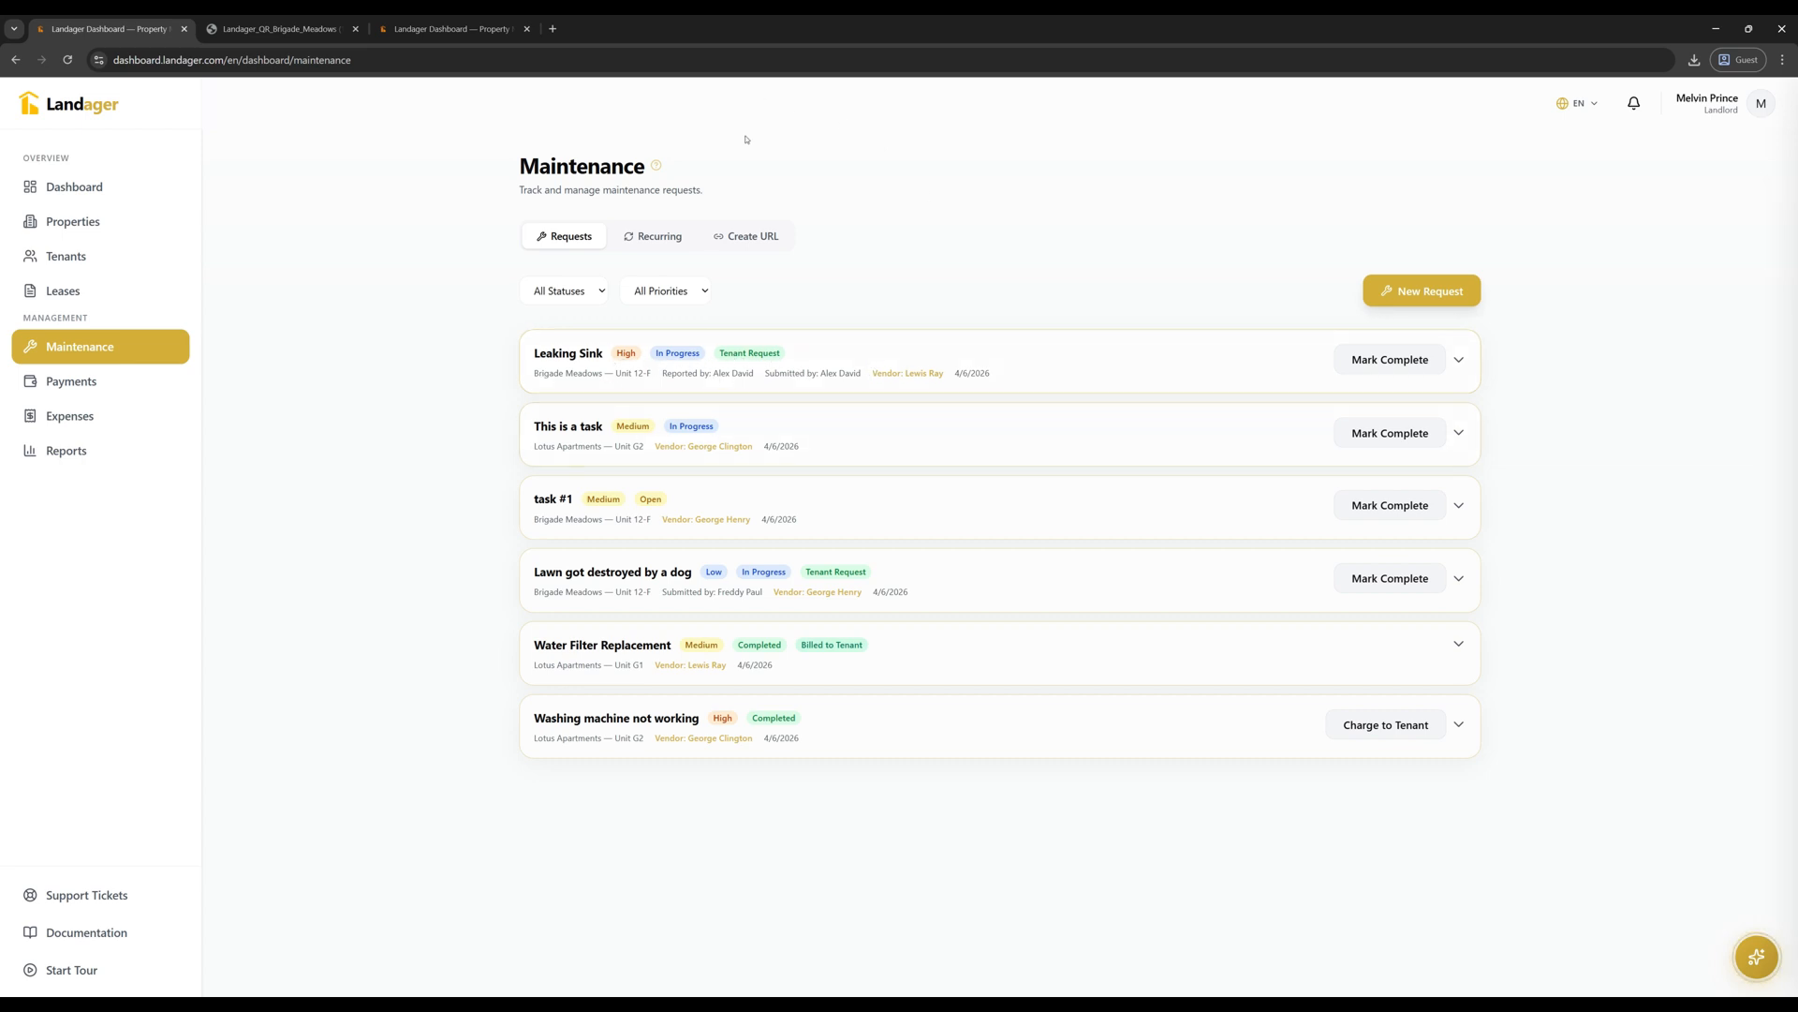
- Start completing the Leaking Sink request with an actual cost of 129 and attach property-image (3) as the invoice
left_click(1393, 361)
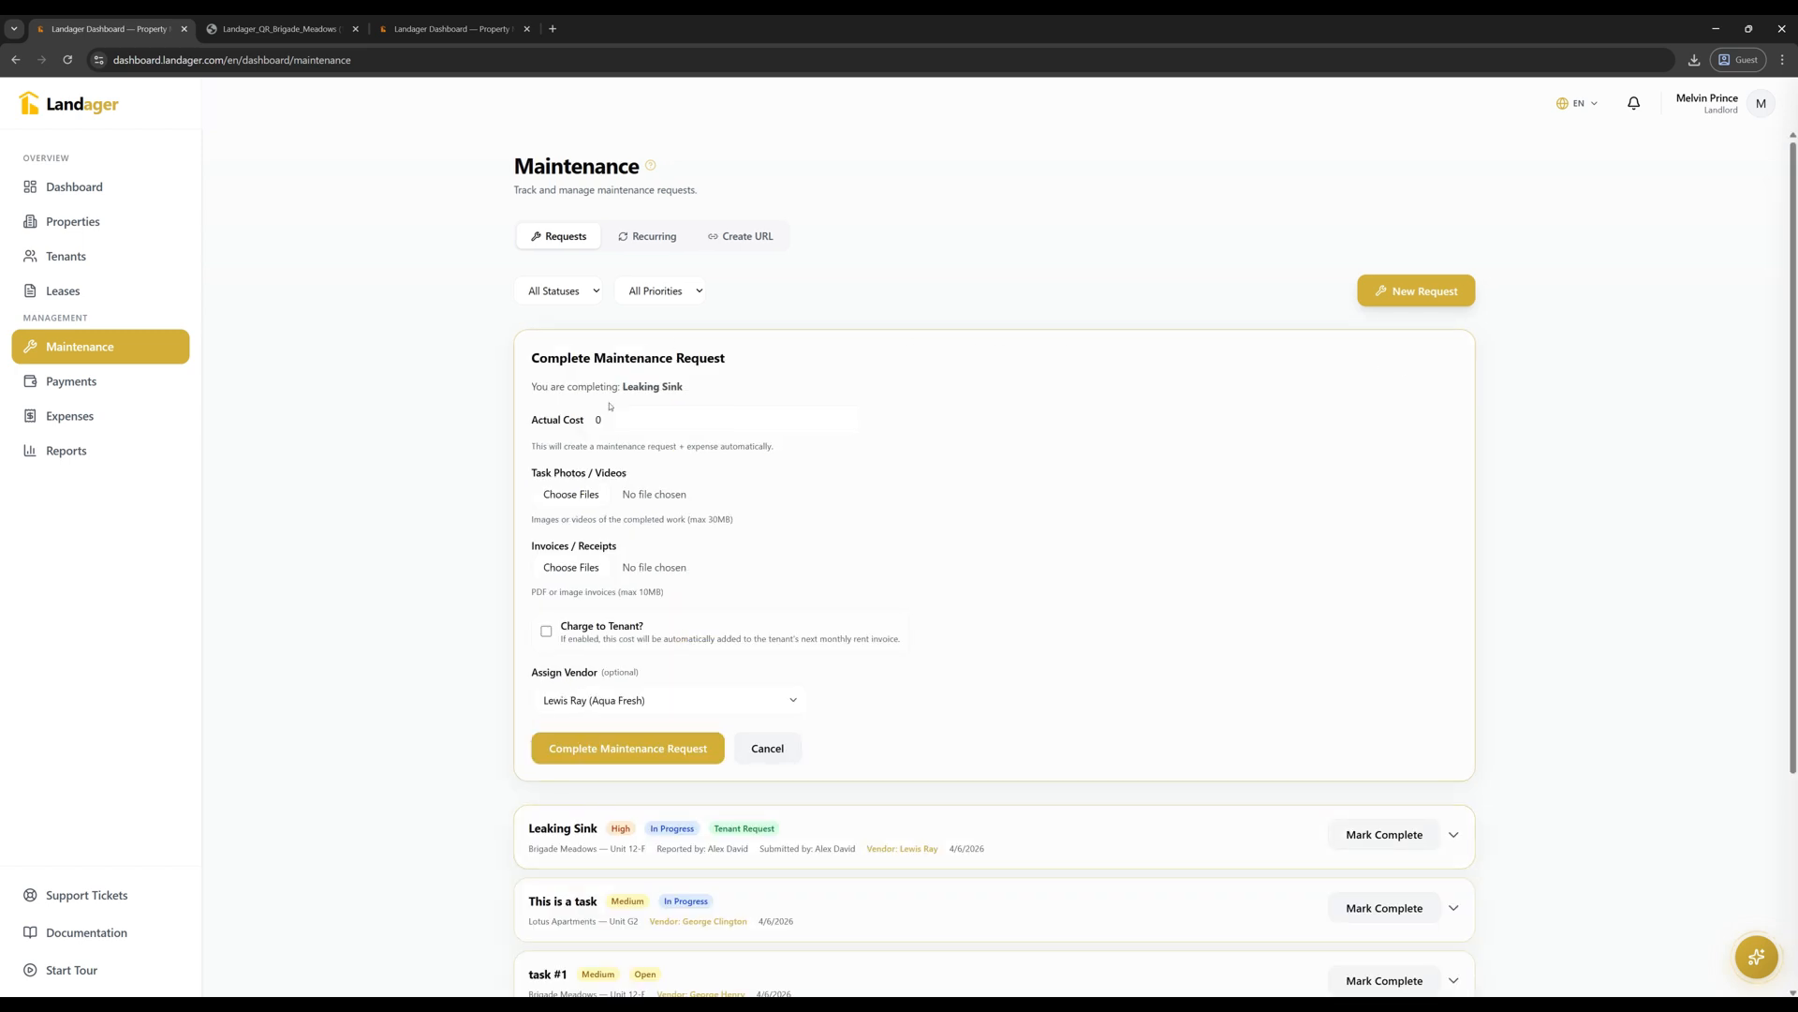
left_click_drag(620, 419, 569, 421)
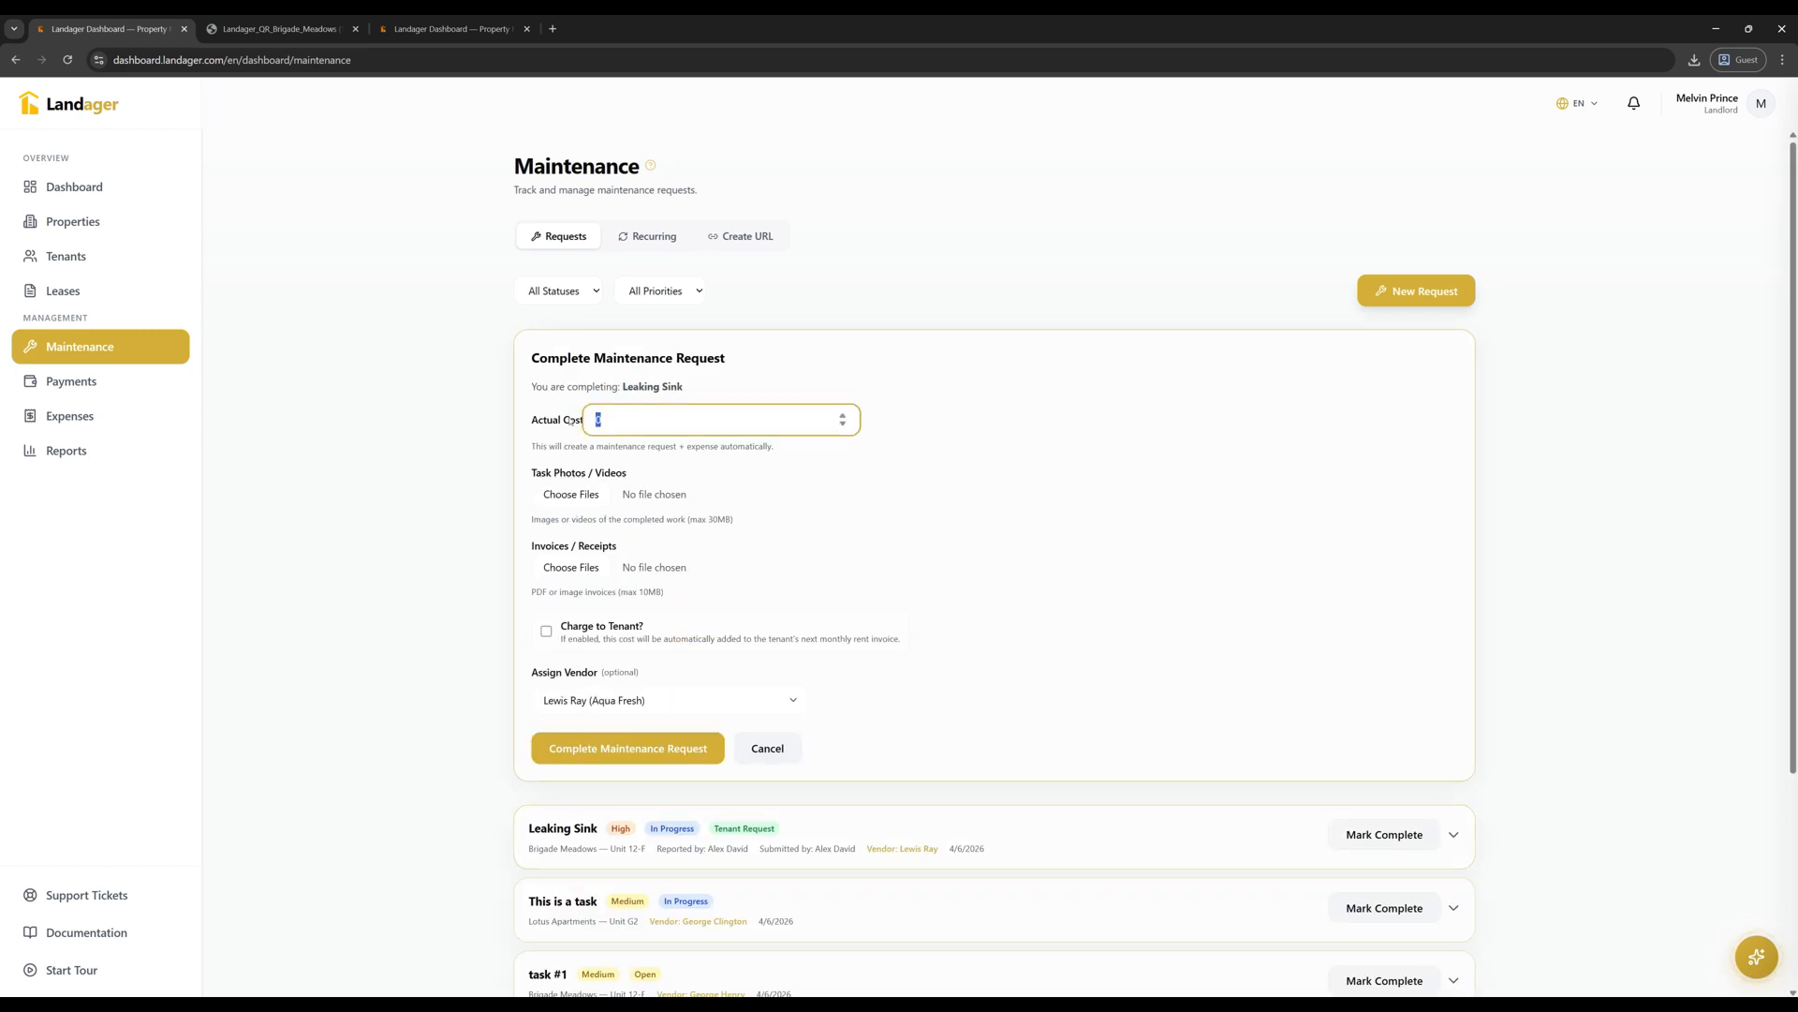
type("129")
left_click(585, 569)
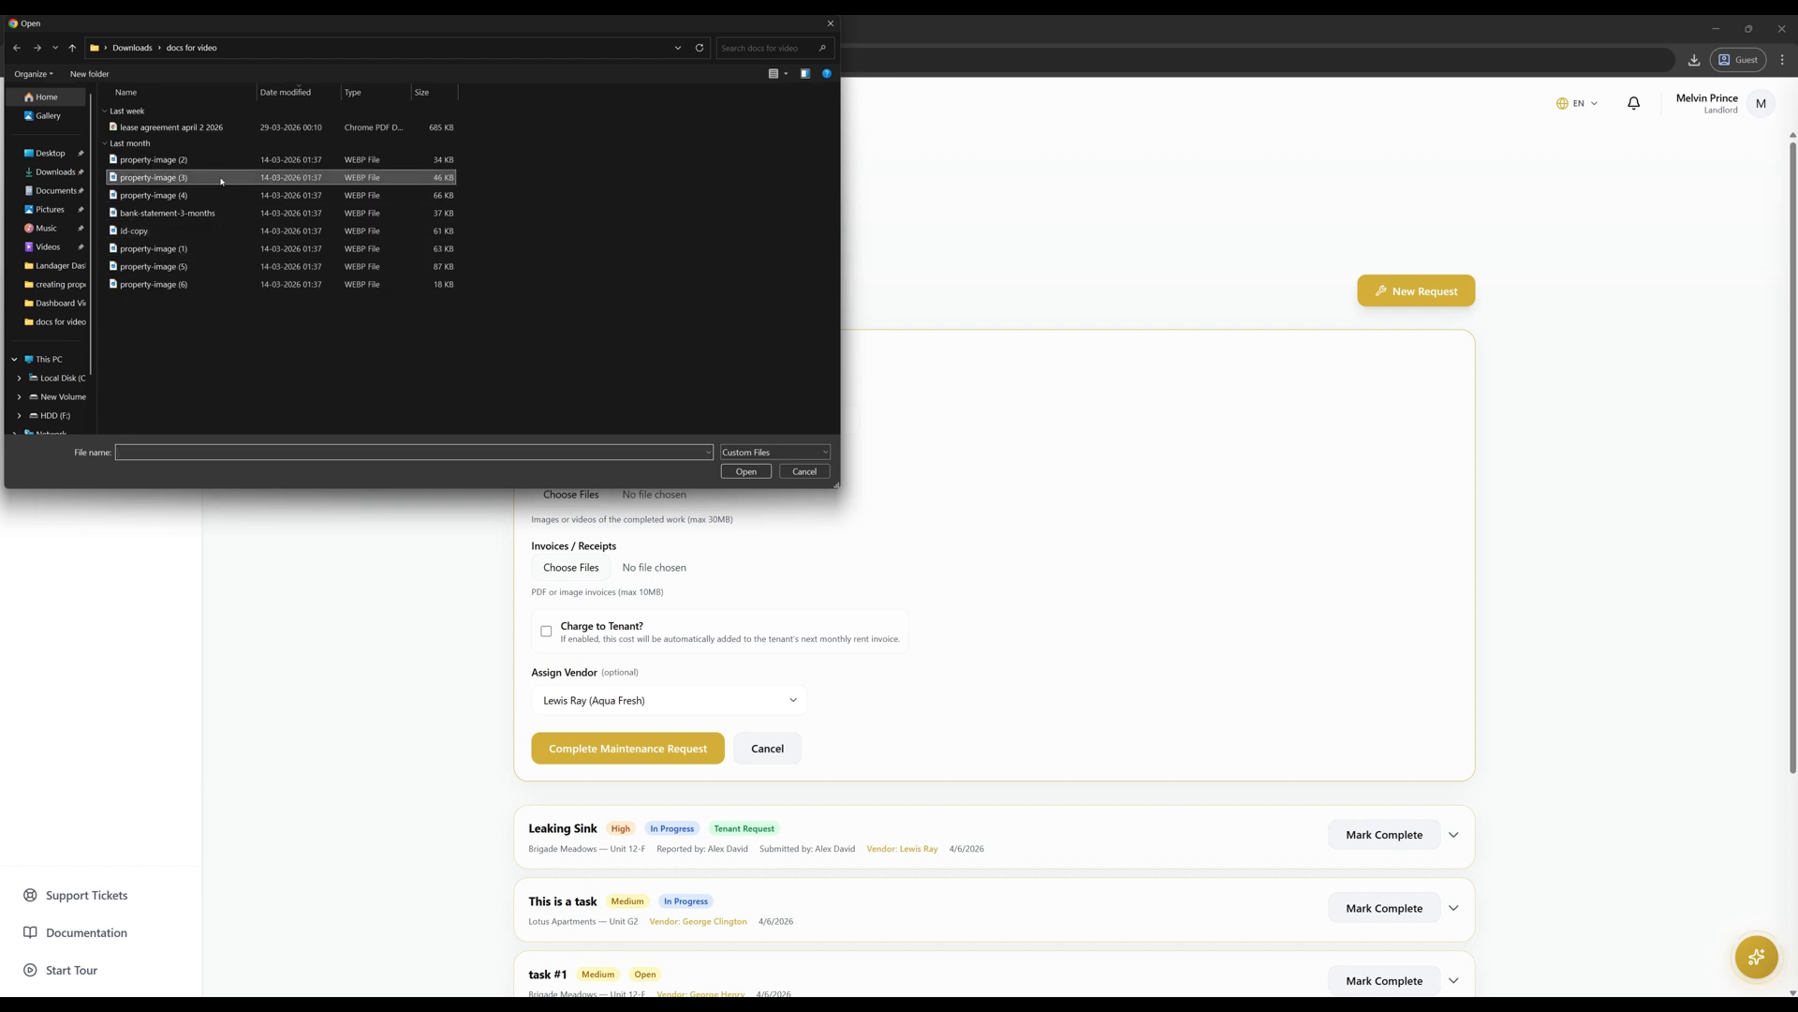
left_click(221, 180)
left_click(736, 471)
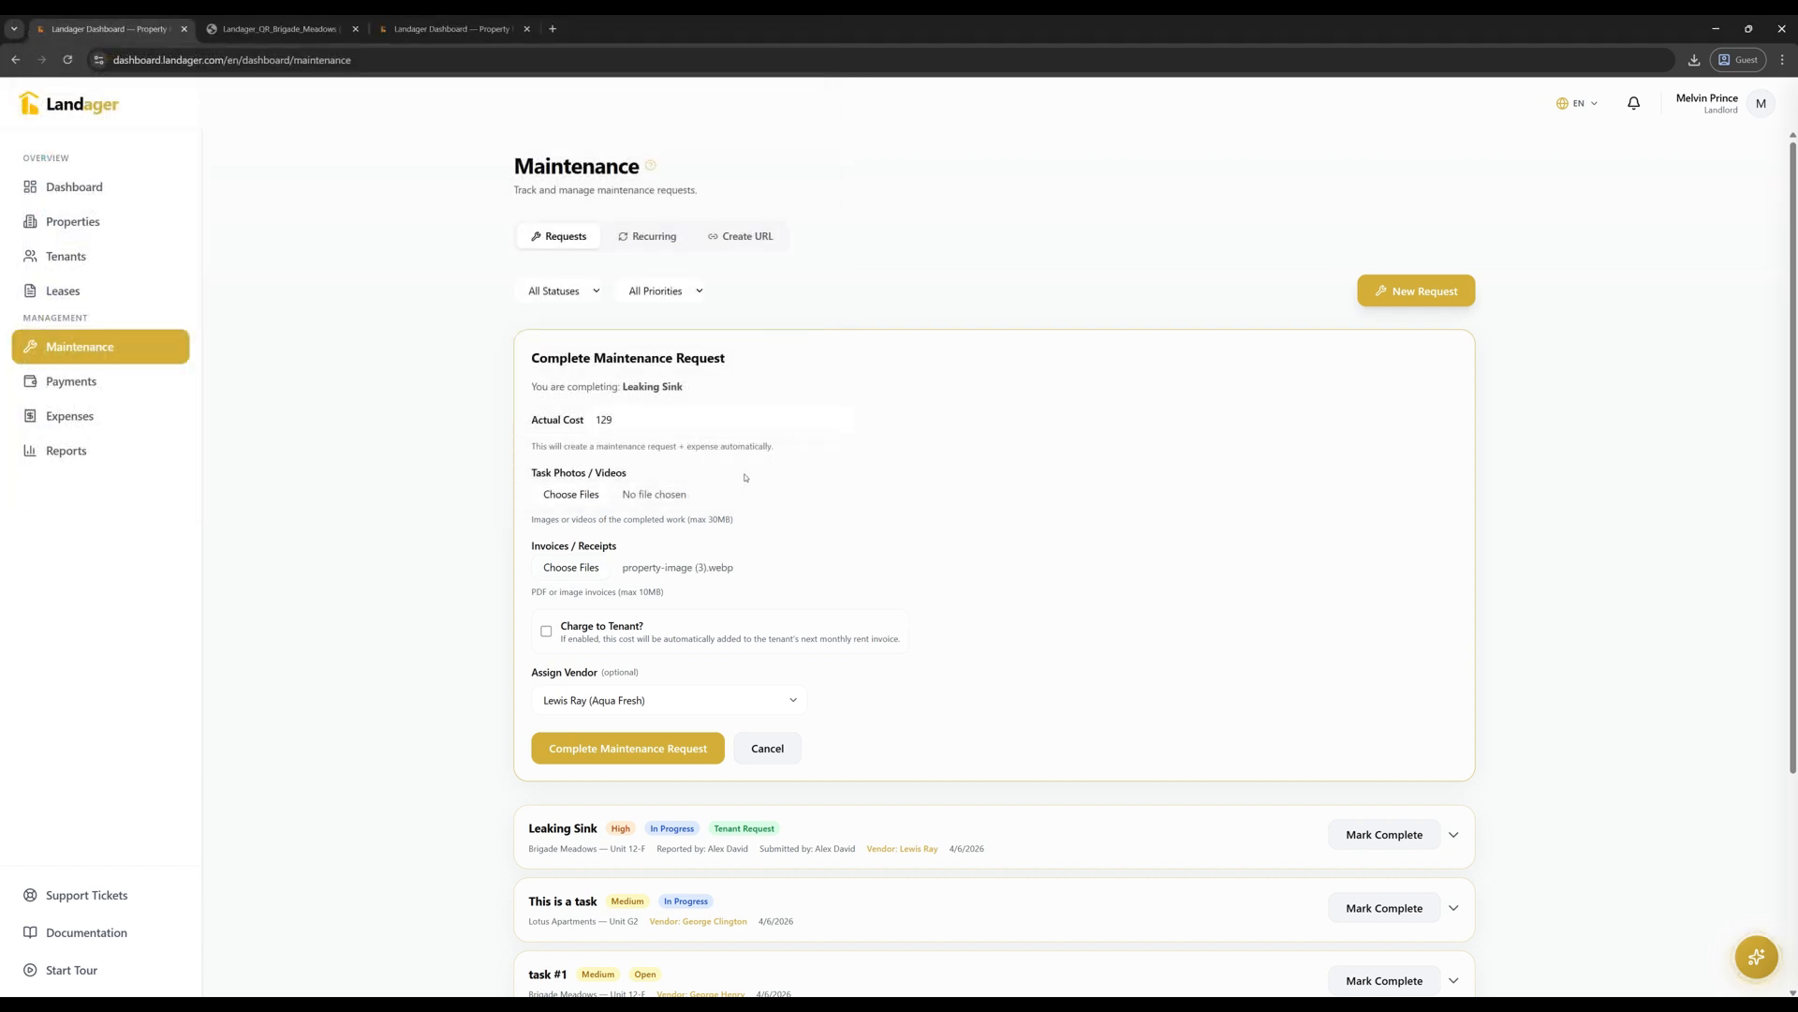
left_click(580, 635)
left_click(579, 635)
- Add property-image (3) and property-image (4) as task photos and complete the Leaking Sink request with the cost charged to the tenant
scroll(623, 625, "down", 2)
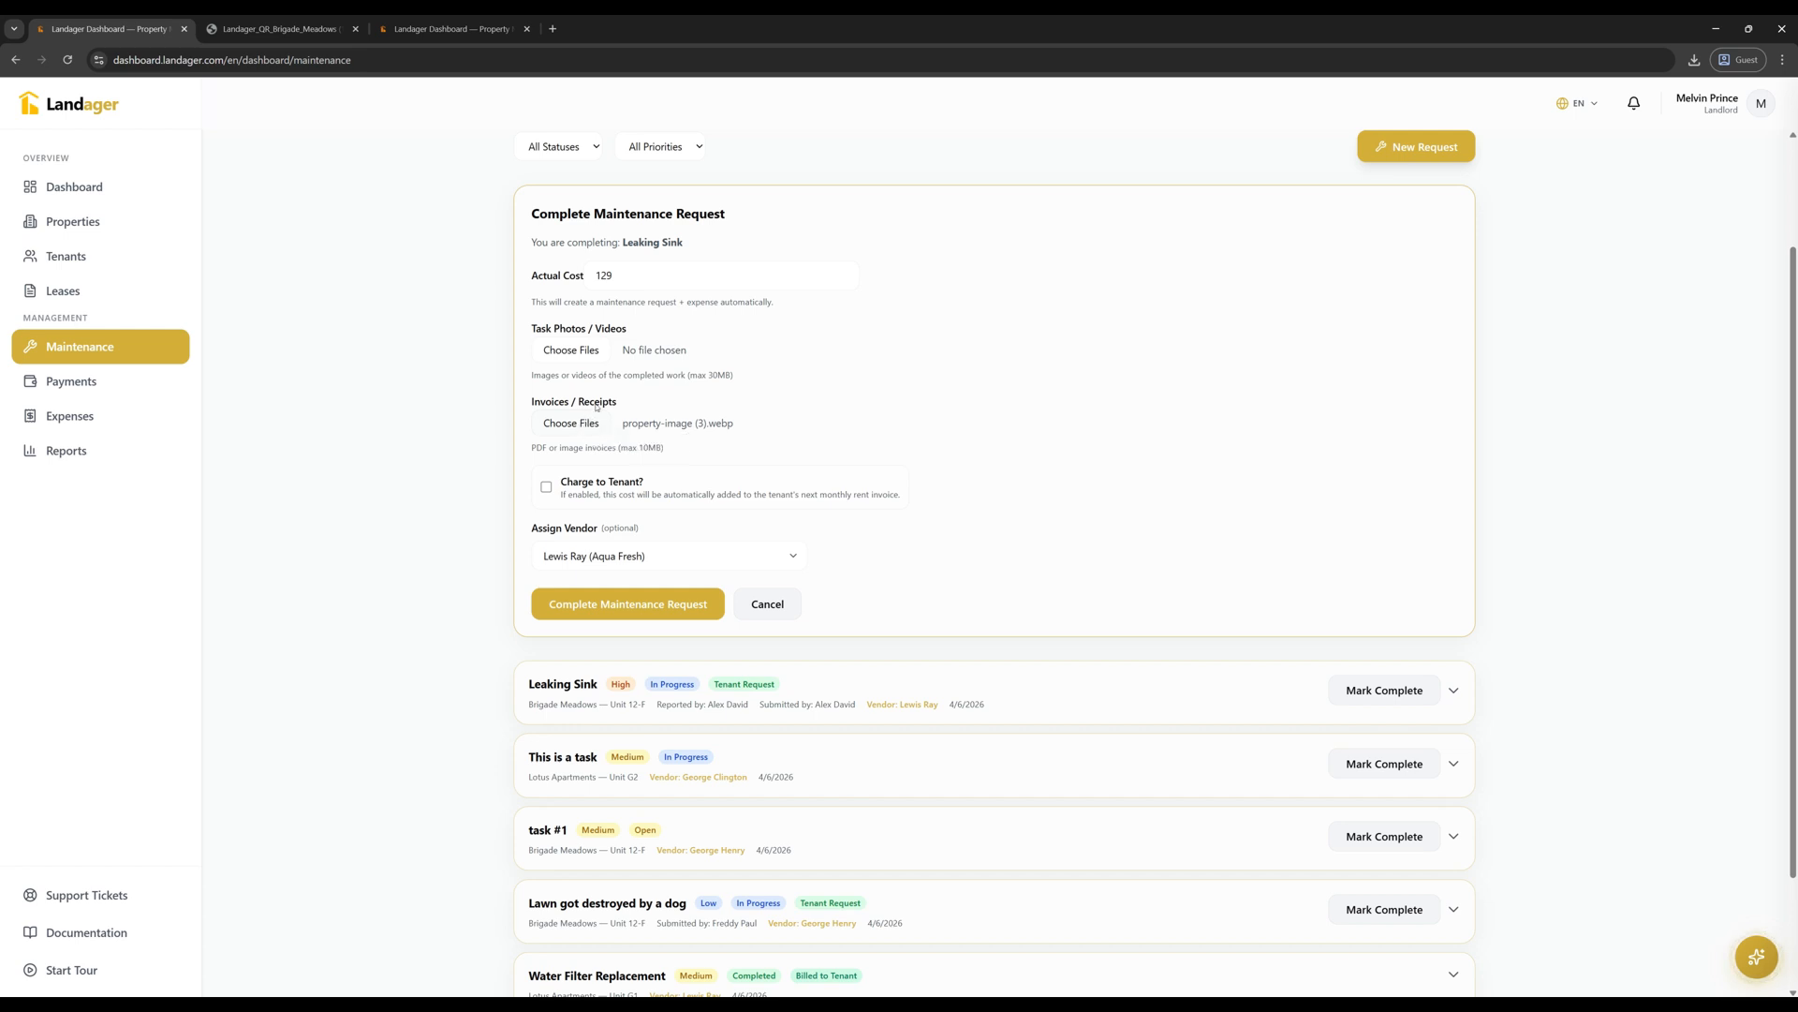
left_click(585, 355)
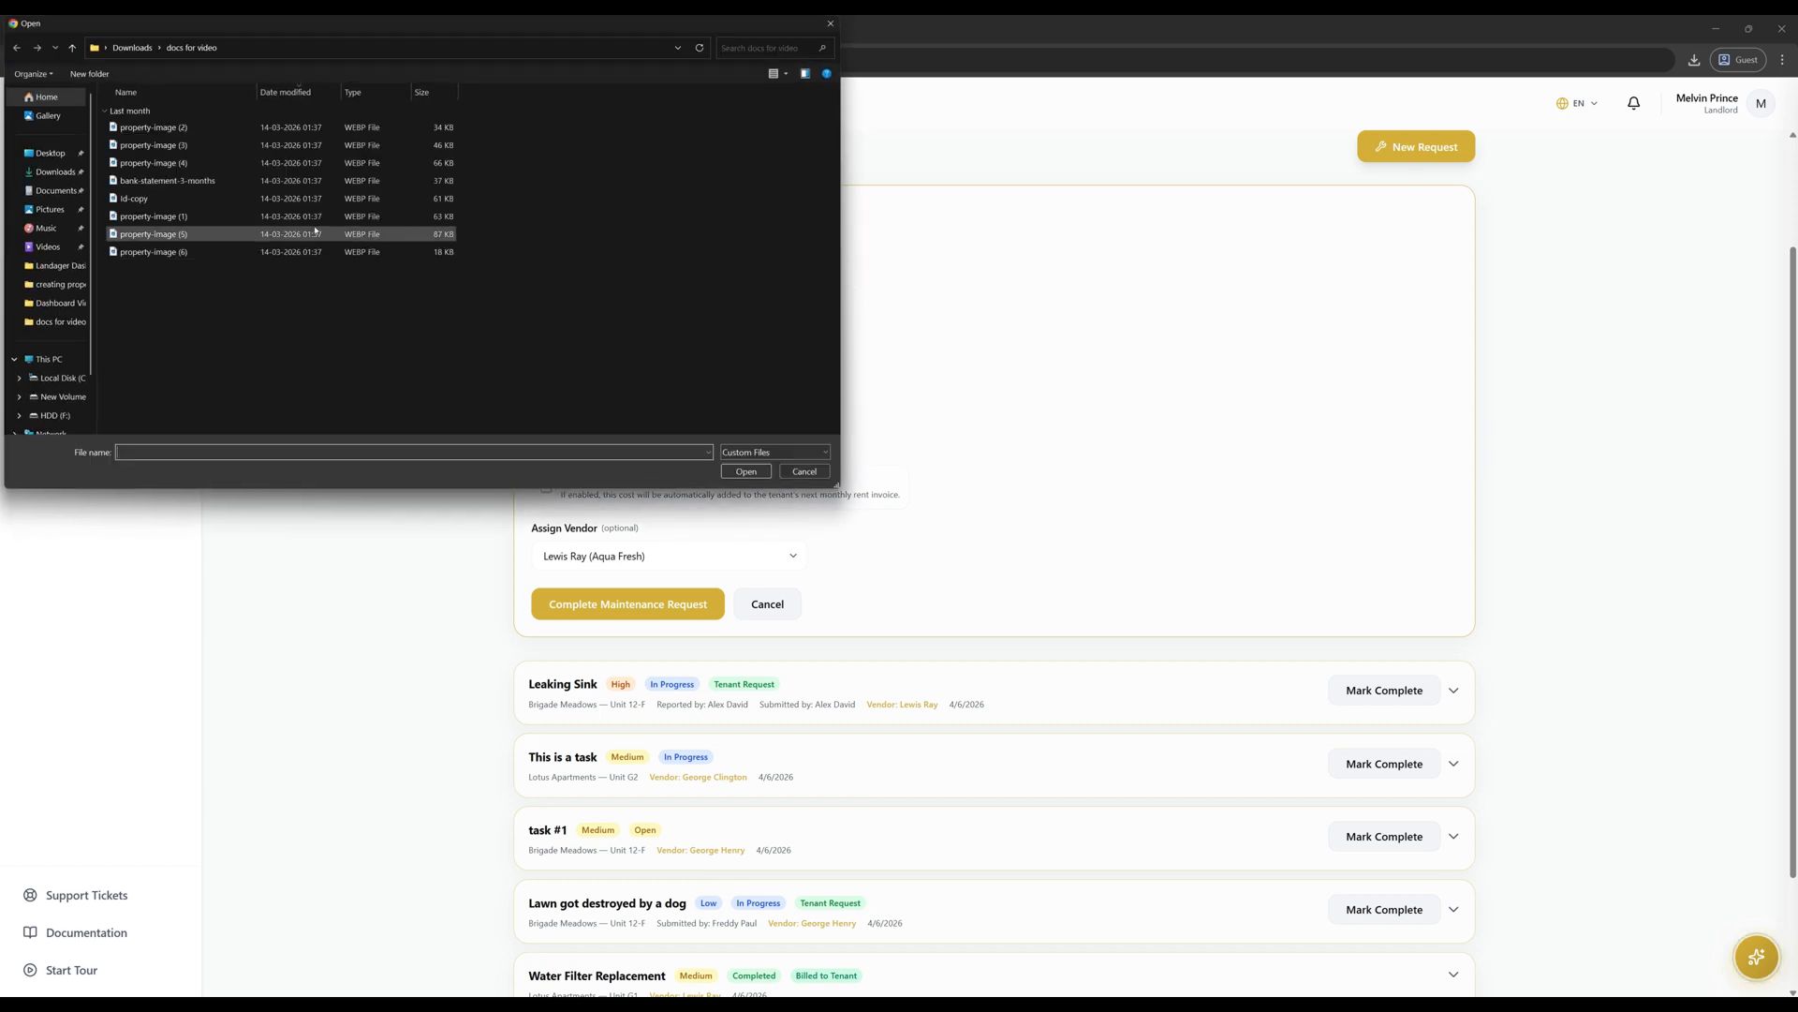
left_click(261, 145)
left_click(262, 163, "ctrl")
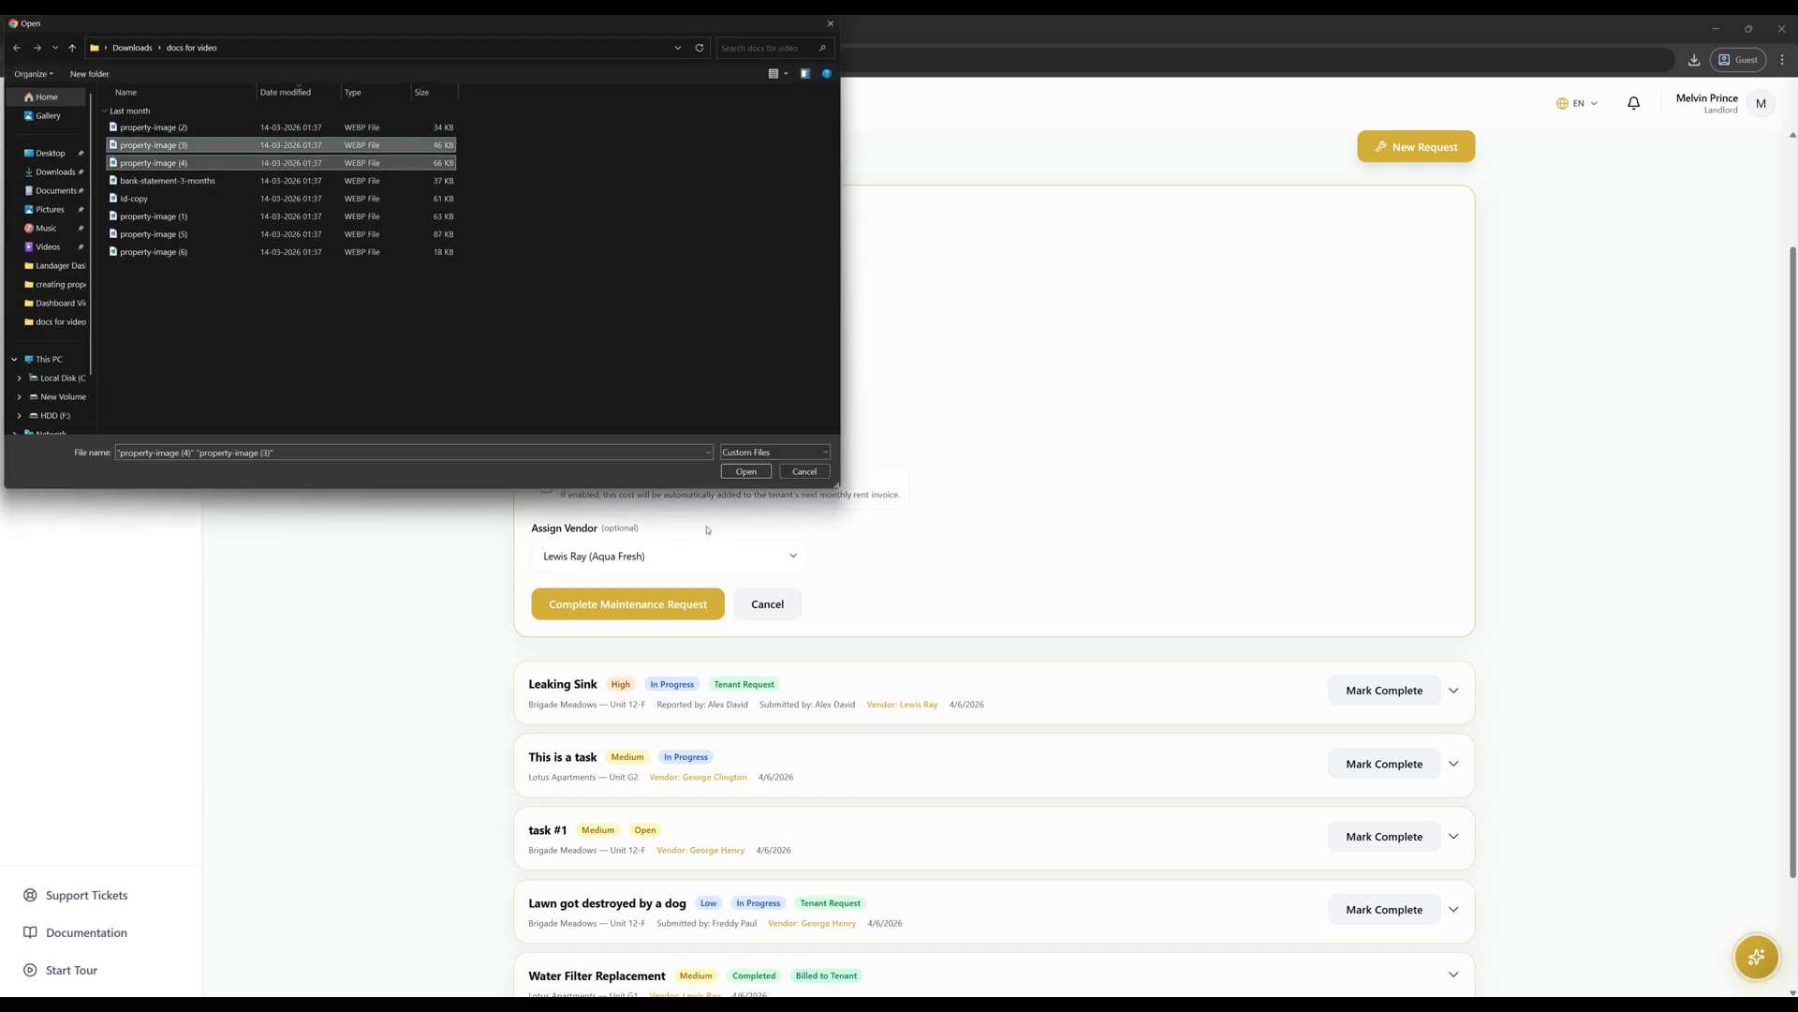
left_click(753, 472)
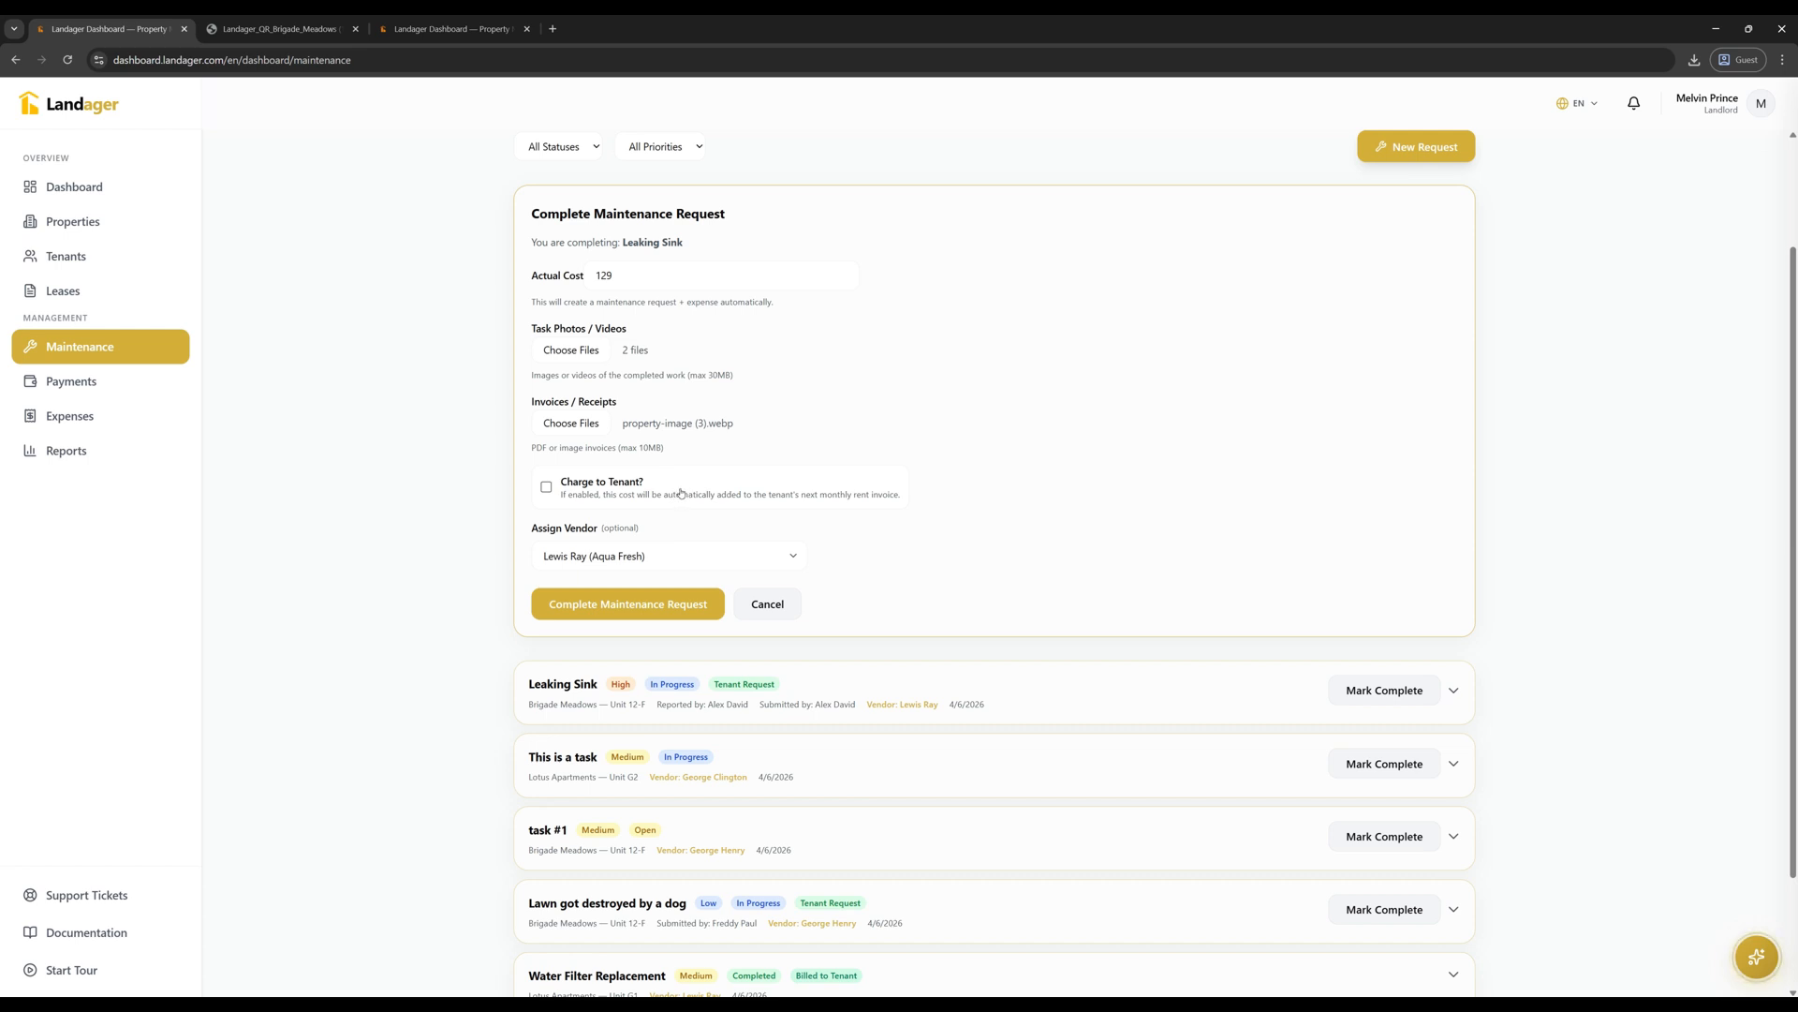
left_click(597, 491)
left_click(633, 615)
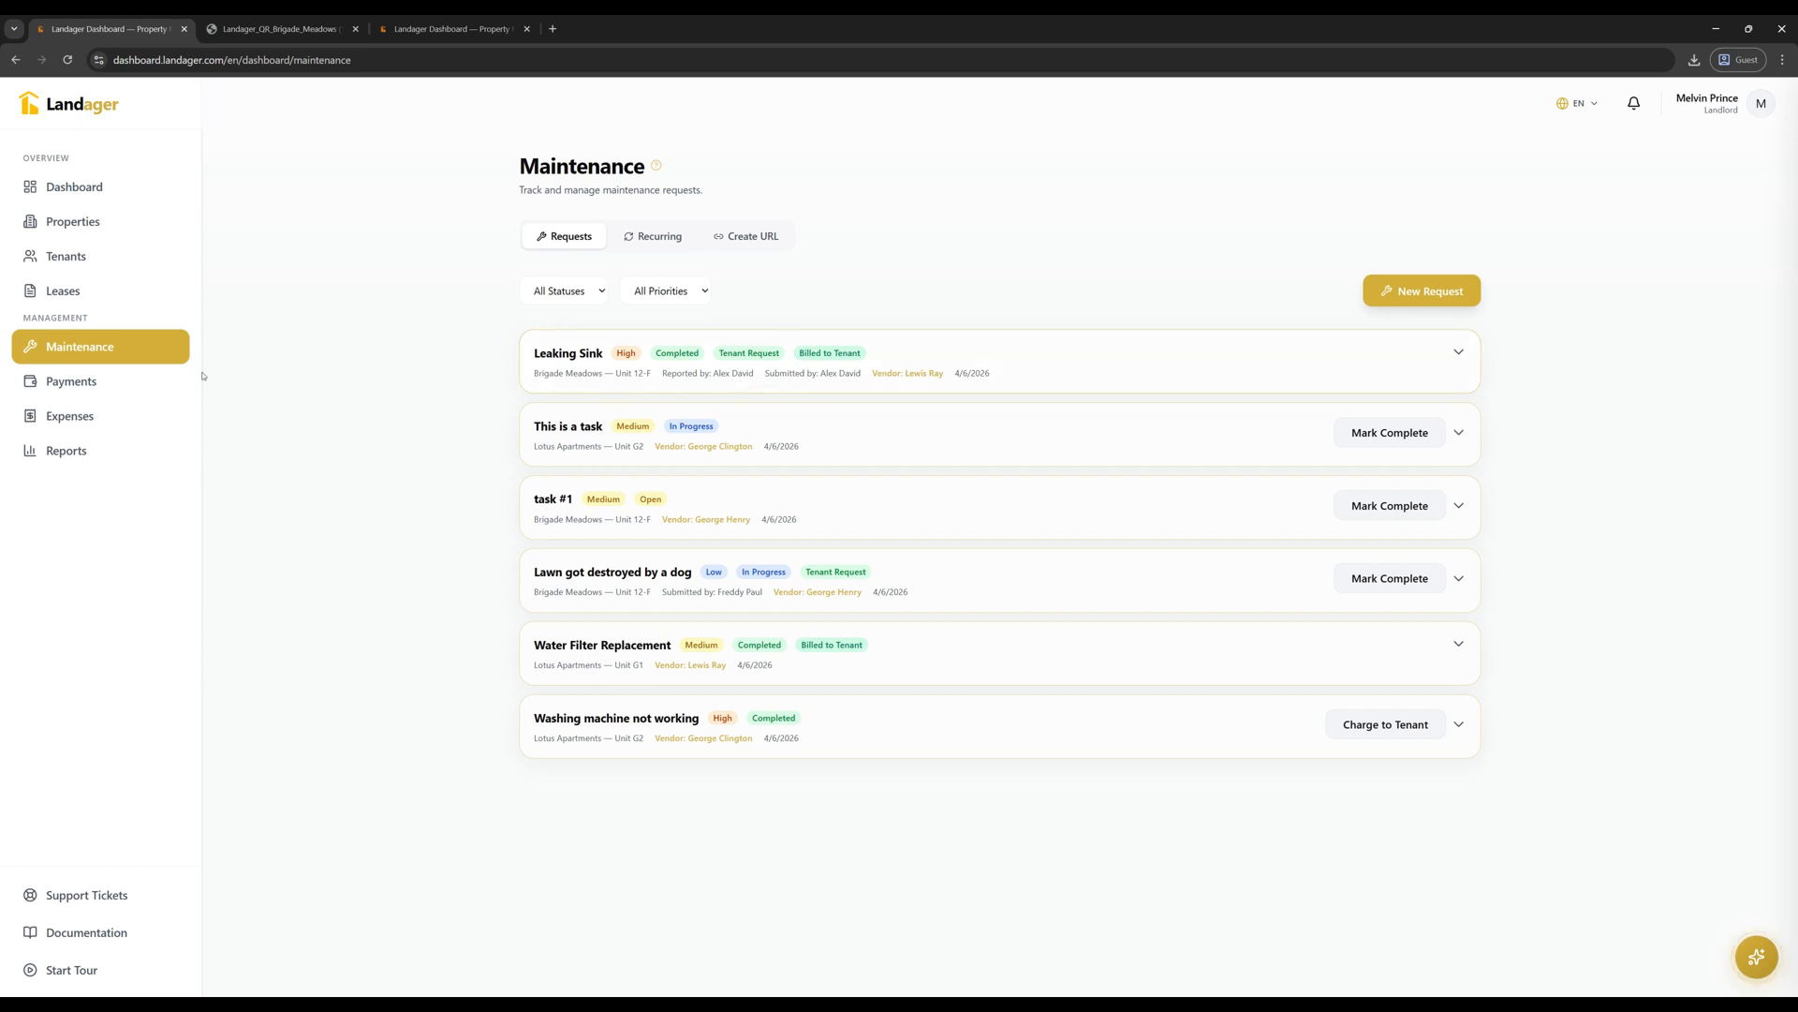
- Check the logged property expenses, then view the recurring maintenance schedules
left_click(74, 416)
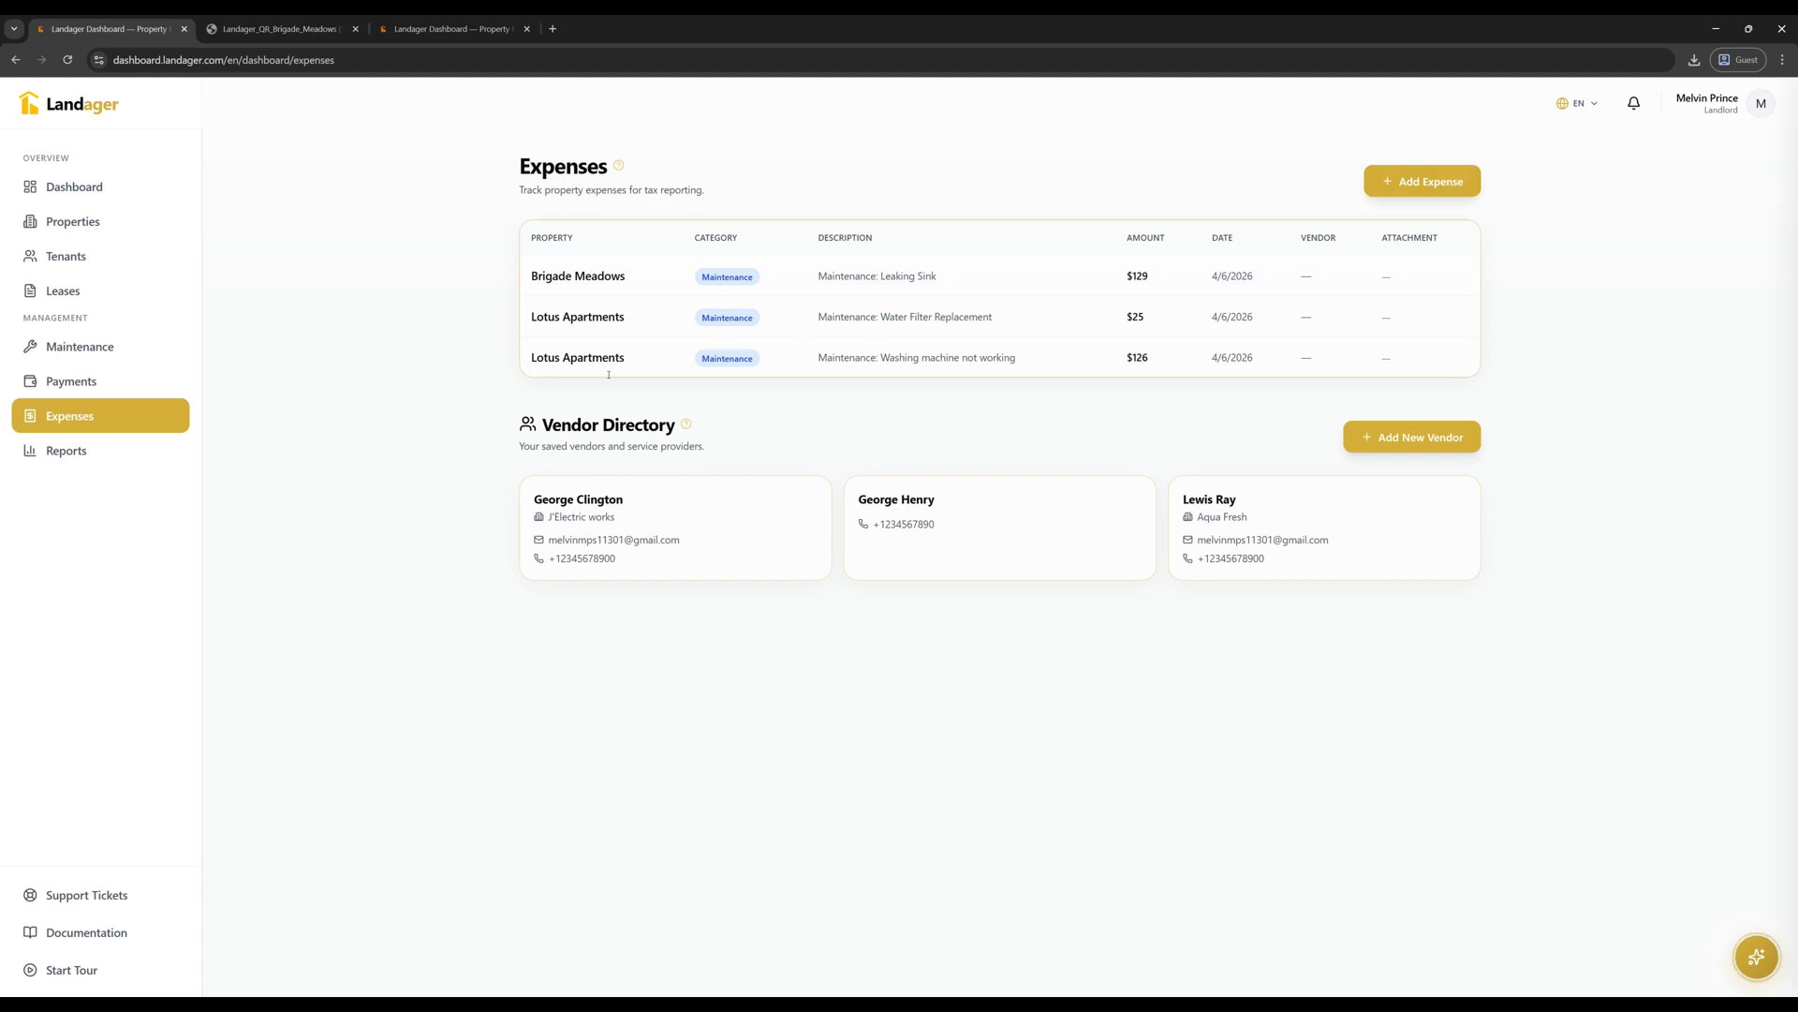
left_click(72, 347)
left_click(659, 236)
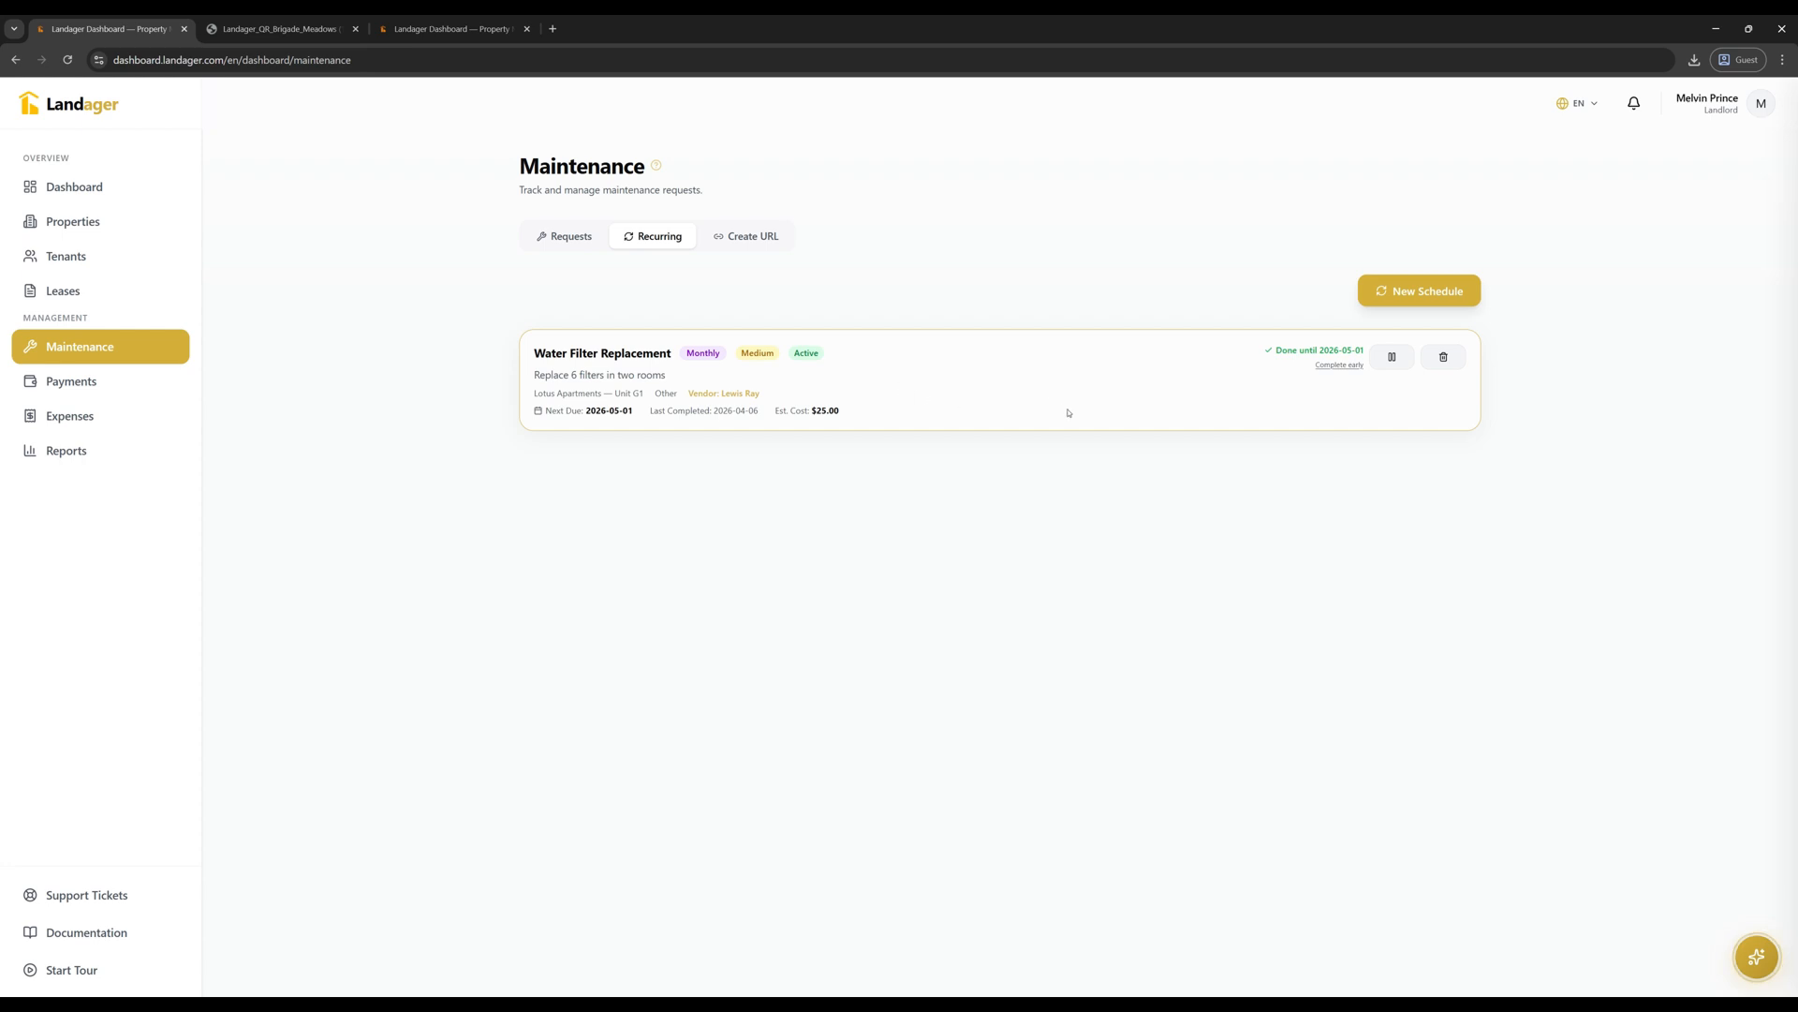
- Start a new recurring schedule titled "This is recurring" for Lotus Apartments — Unit G1 with a Semi-Annually frequency
left_click(1383, 293)
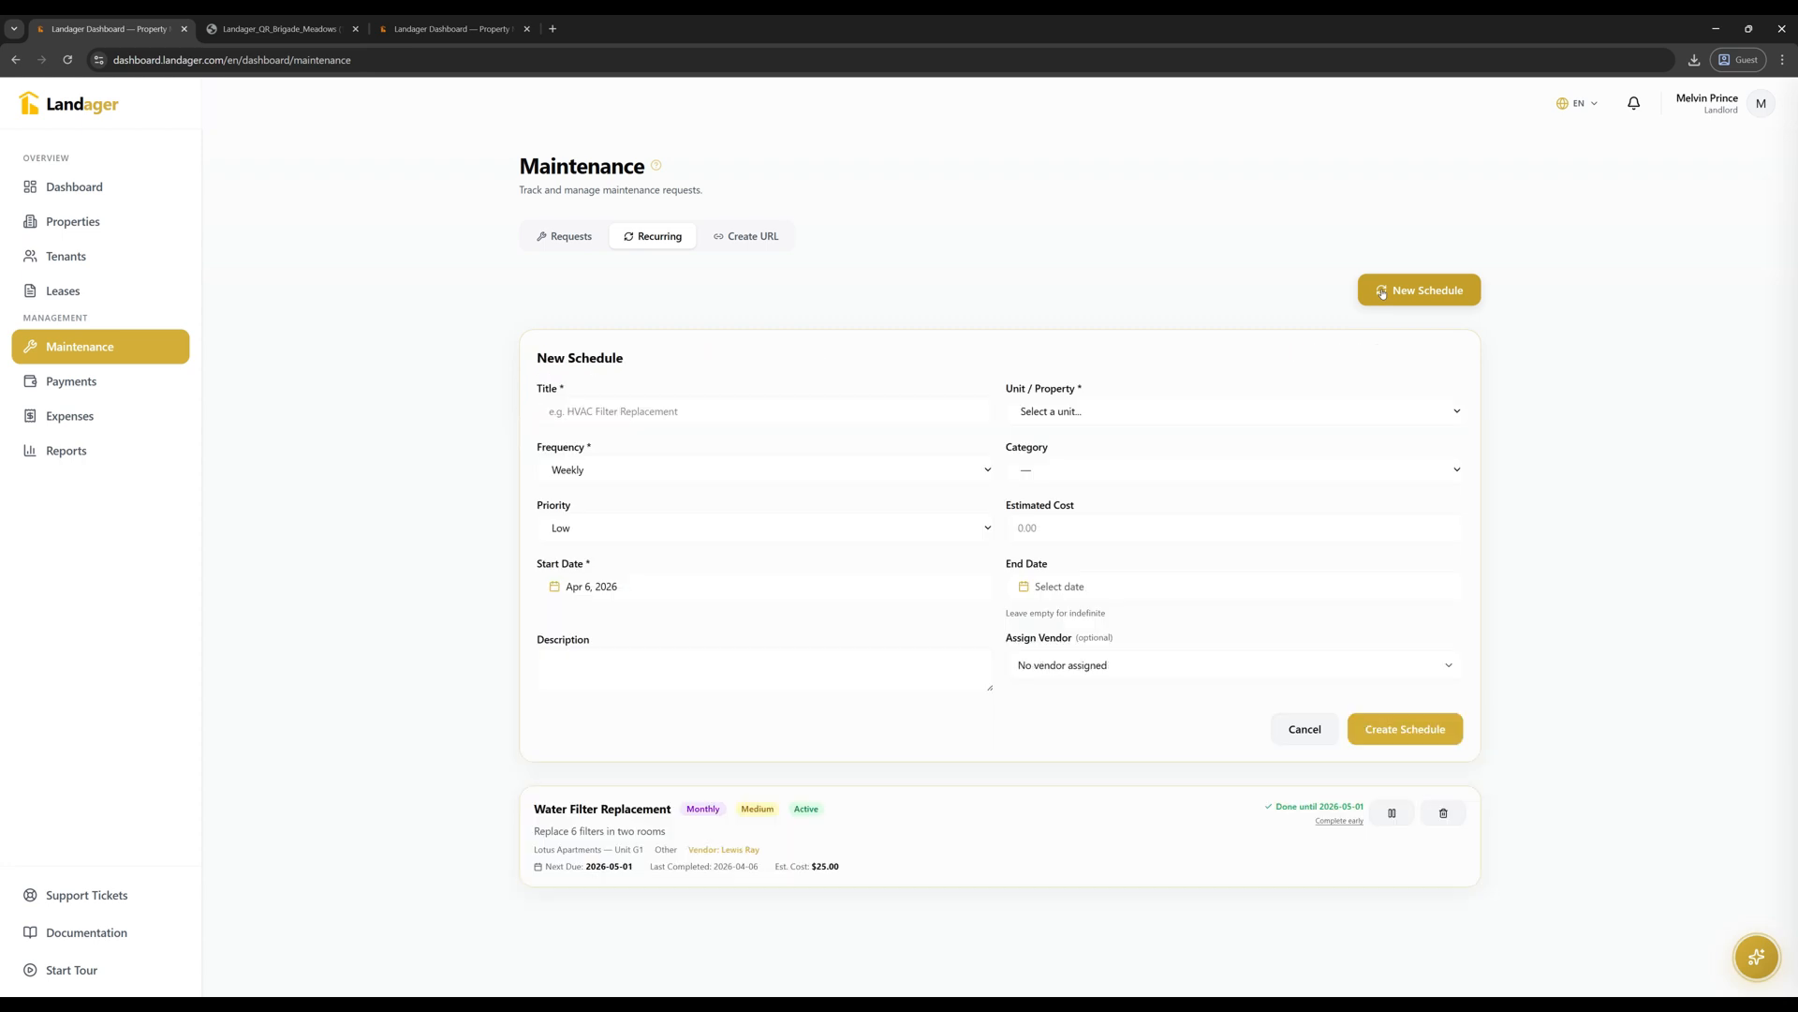
left_click(684, 410)
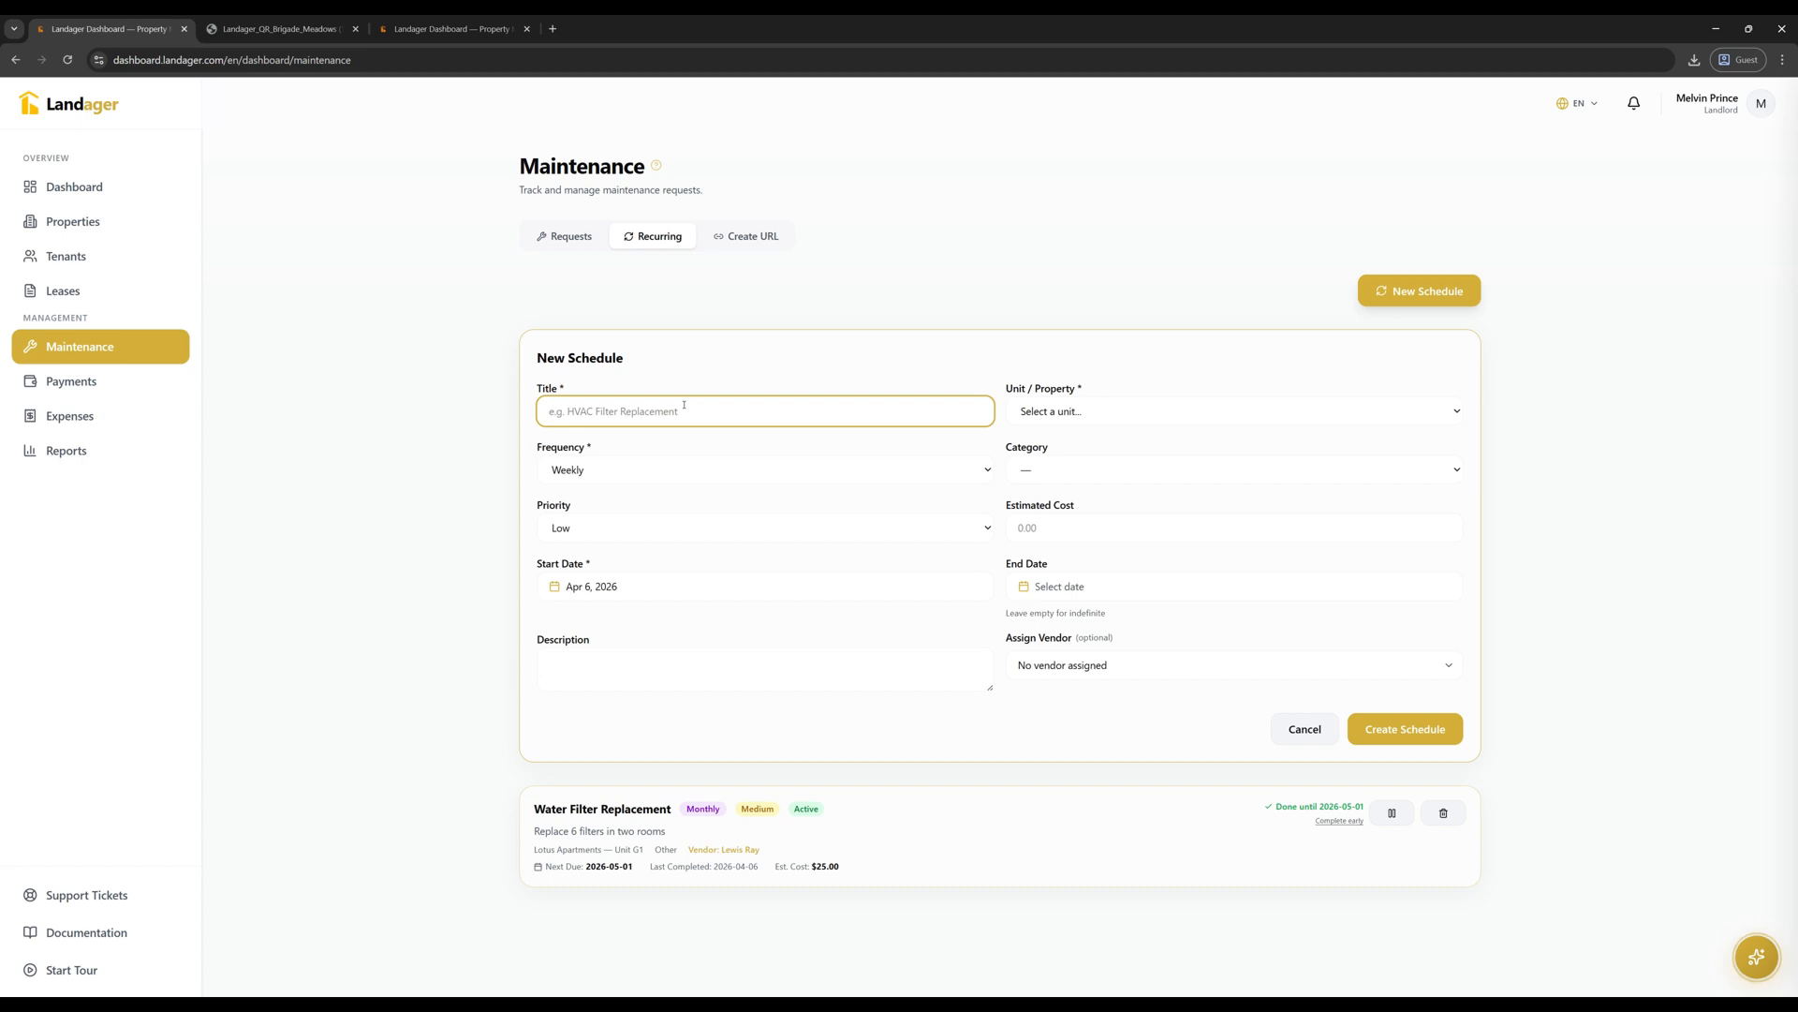
type("This is recurring")
left_click(1070, 411)
left_click(1049, 471)
left_click(733, 472)
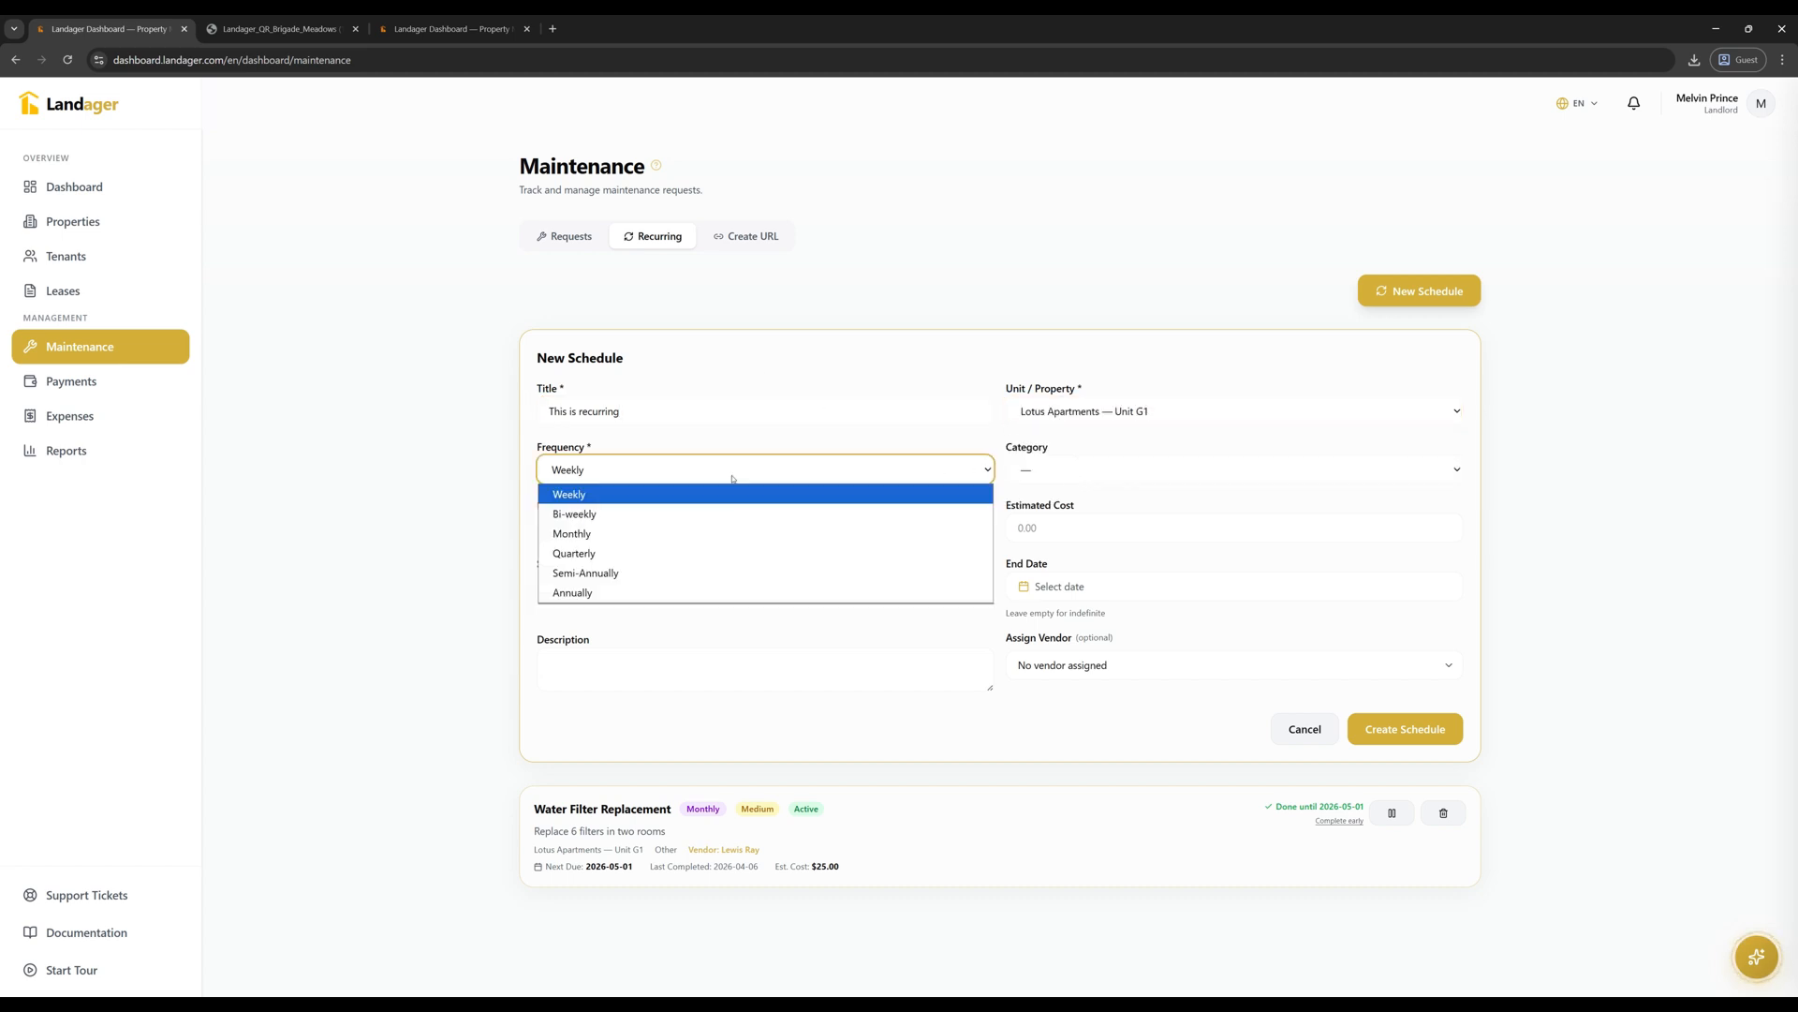
left_click(695, 574)
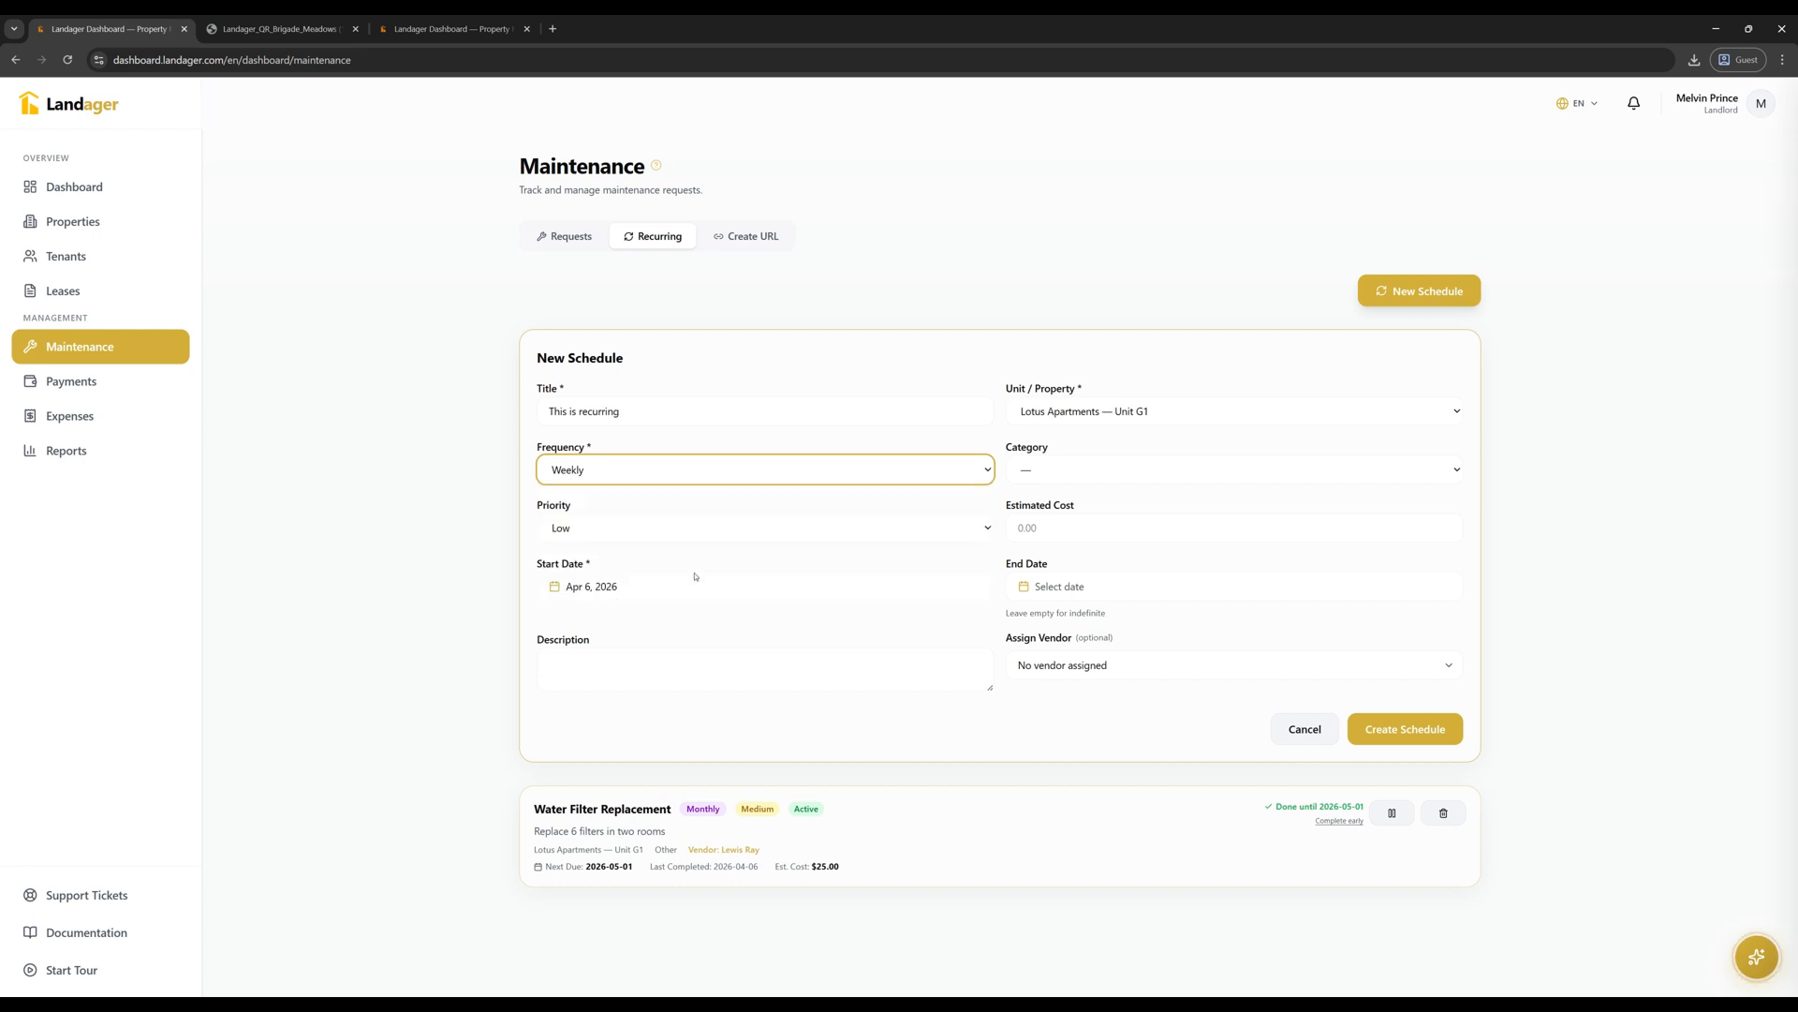
- Set the category to Other, the start date to April 1, 2026, and the vendor to J'Electric works, and create the schedule
left_click(1067, 469)
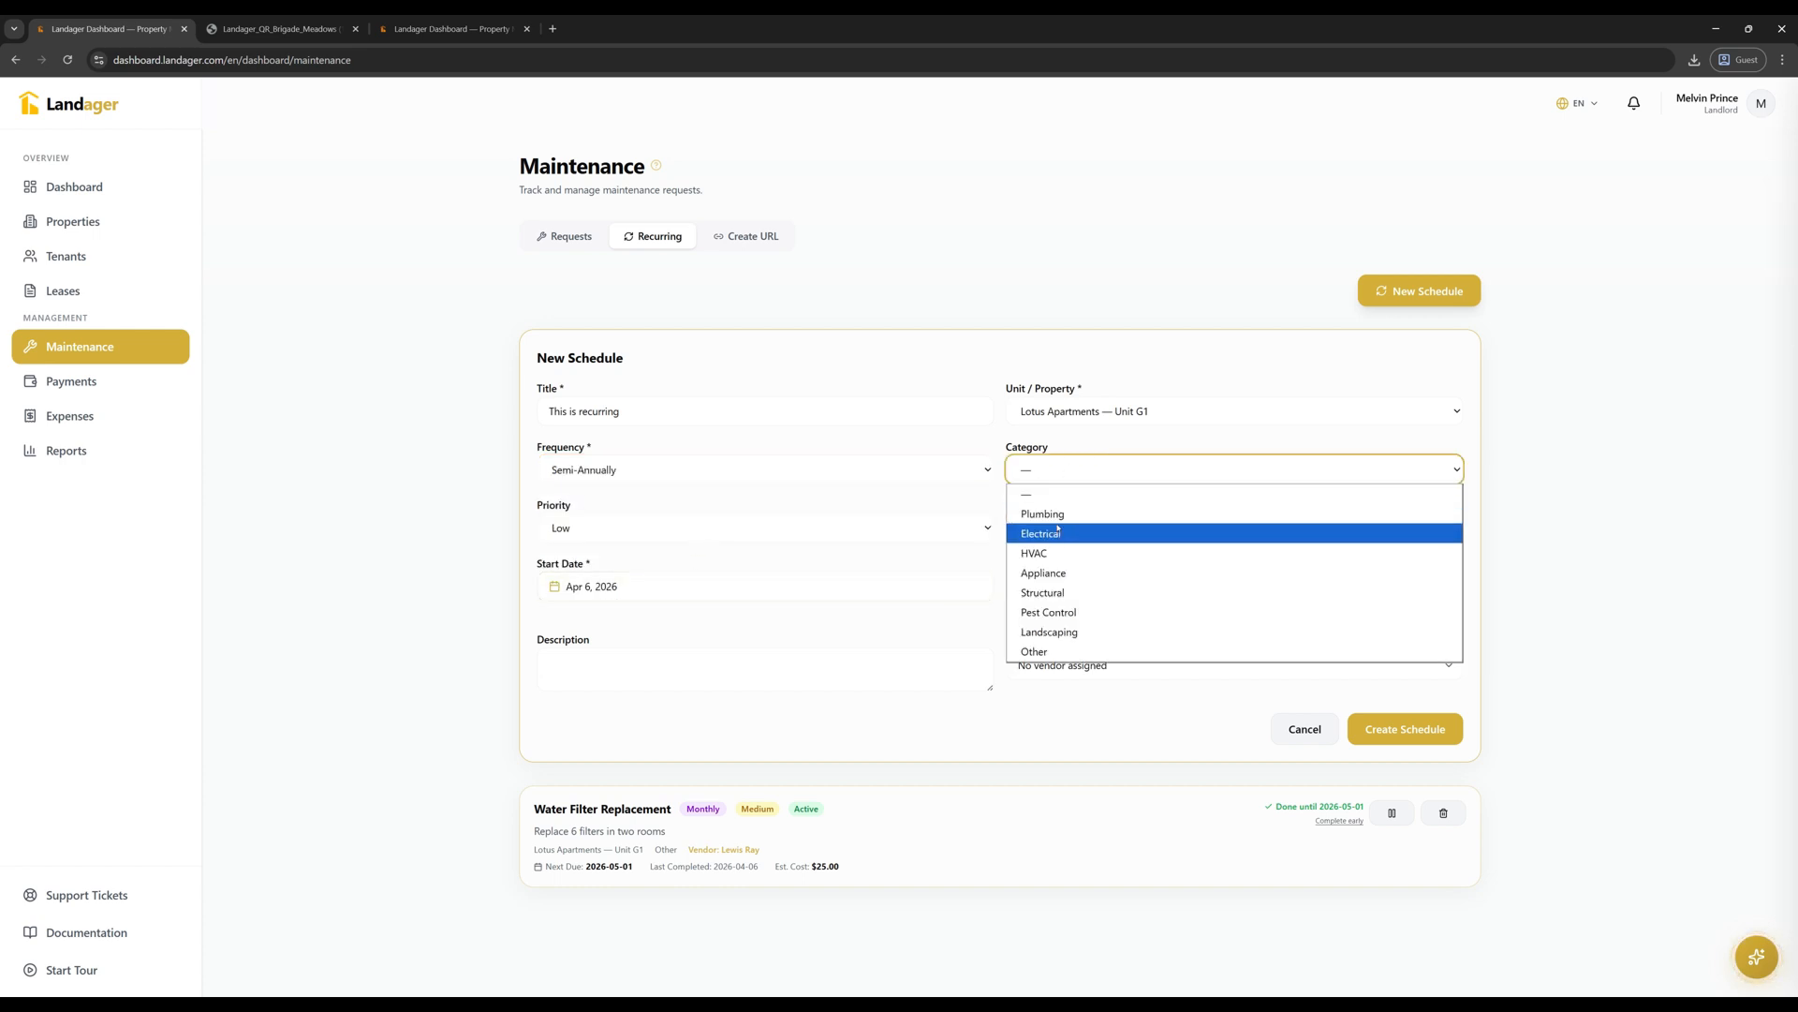
key("Escape")
left_click(1053, 650)
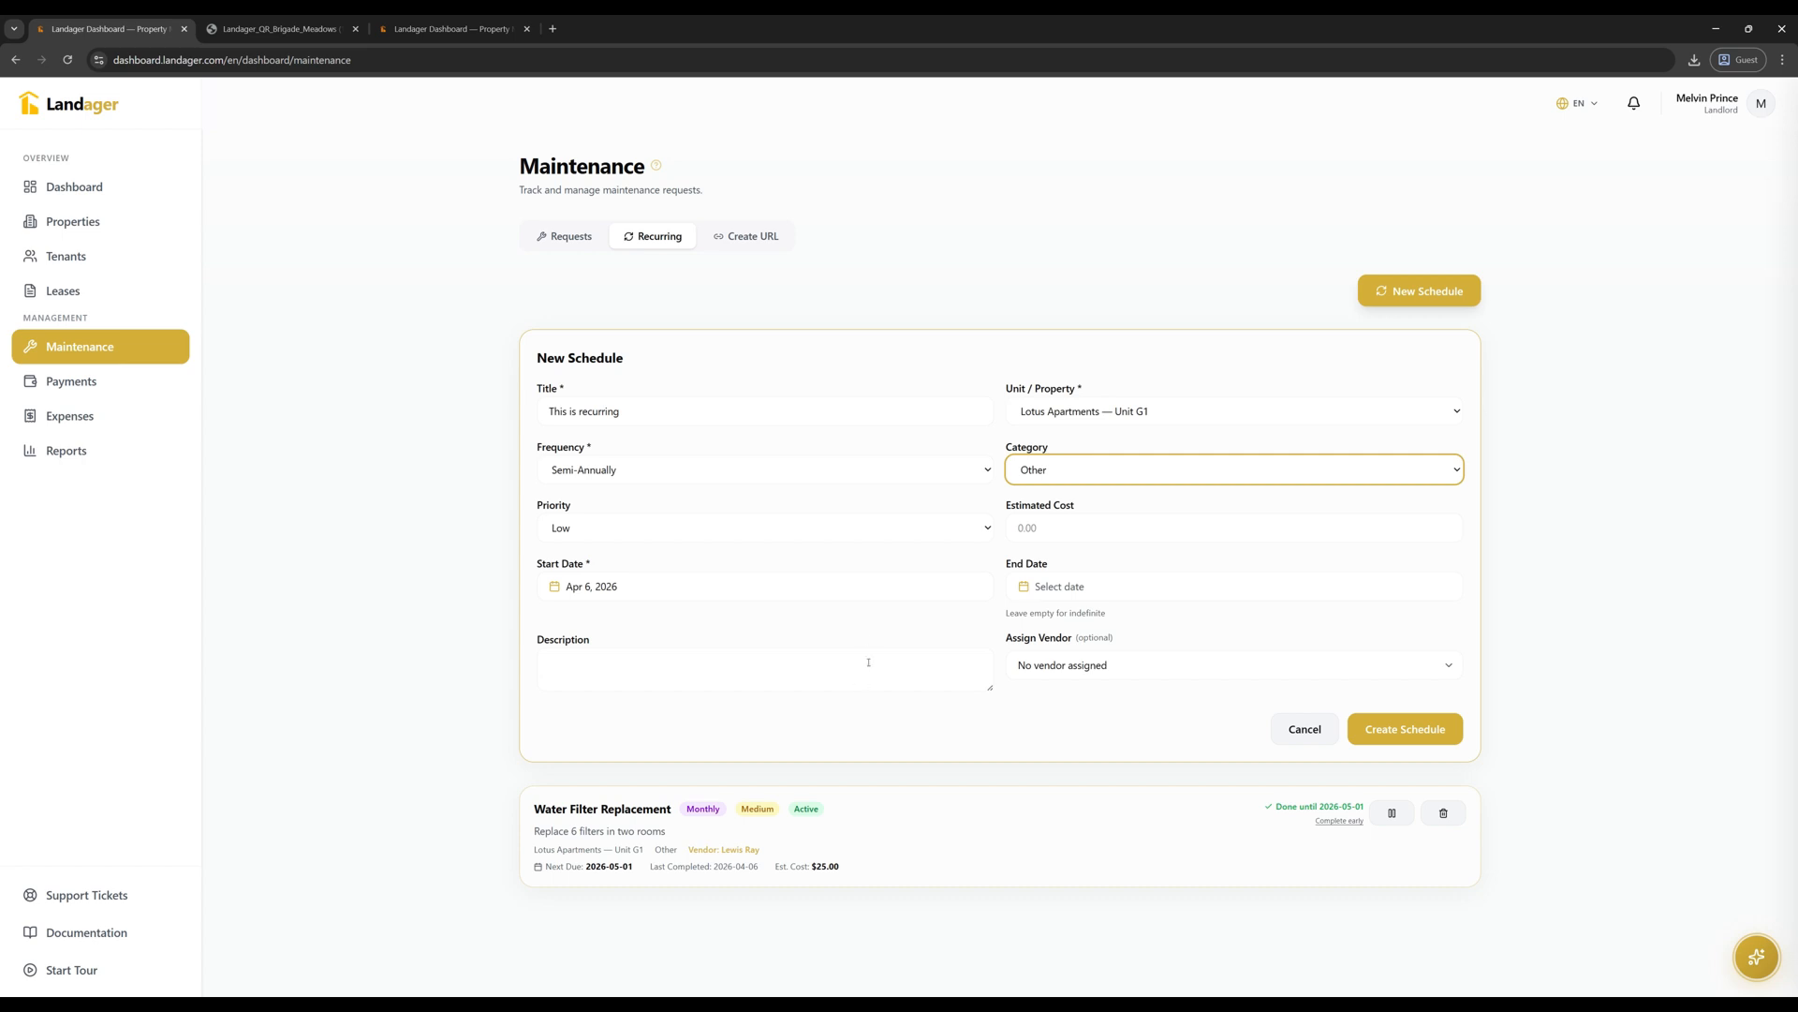
left_click(848, 589)
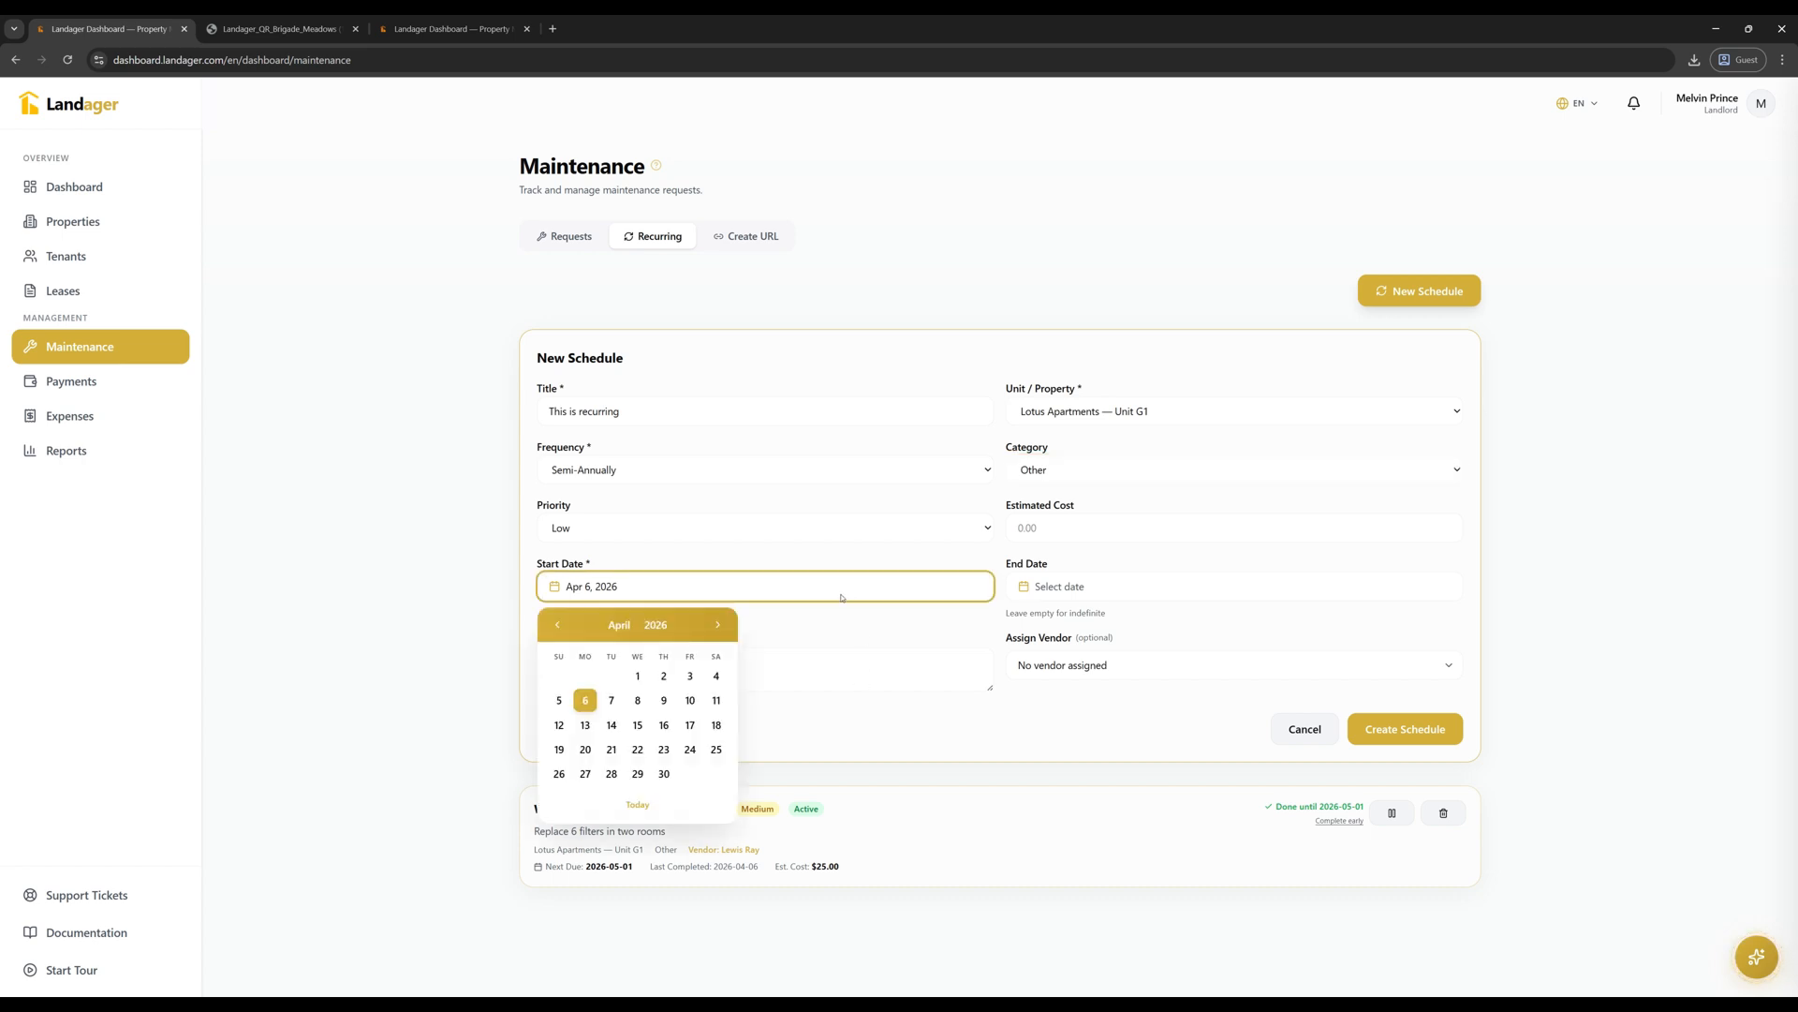
left_click(638, 675)
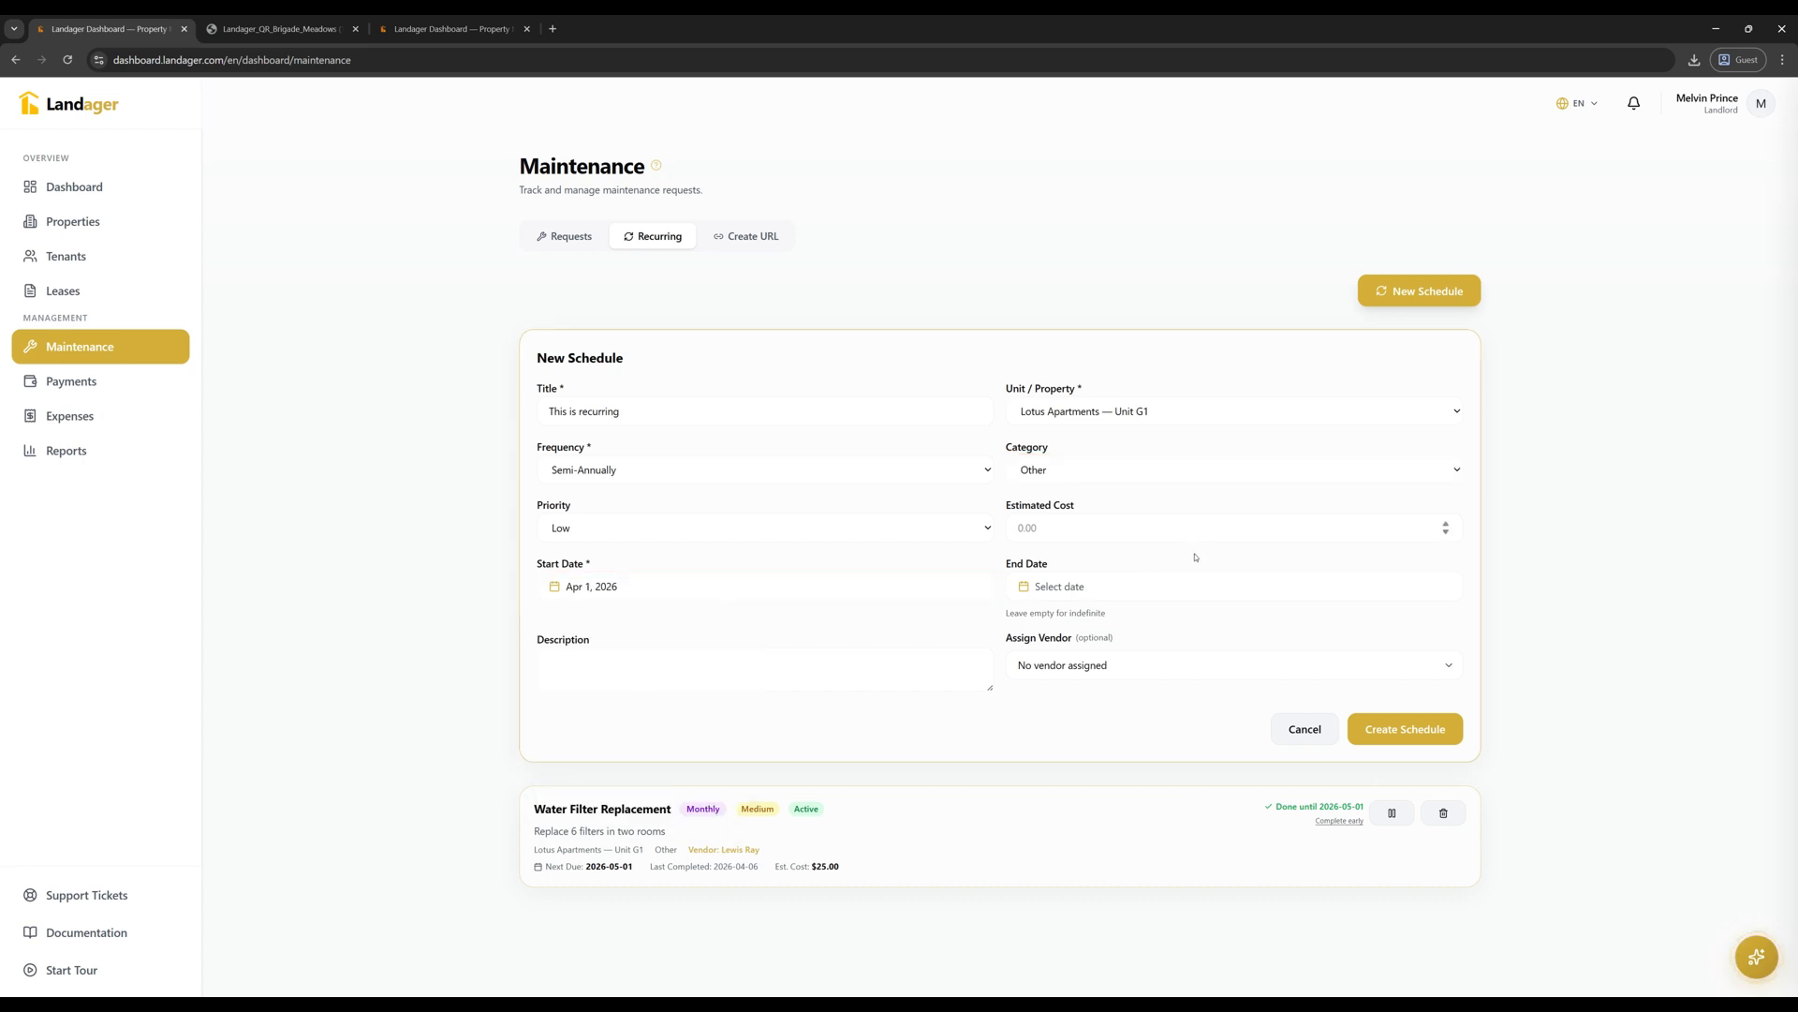
left_click(1069, 666)
left_click(1054, 706)
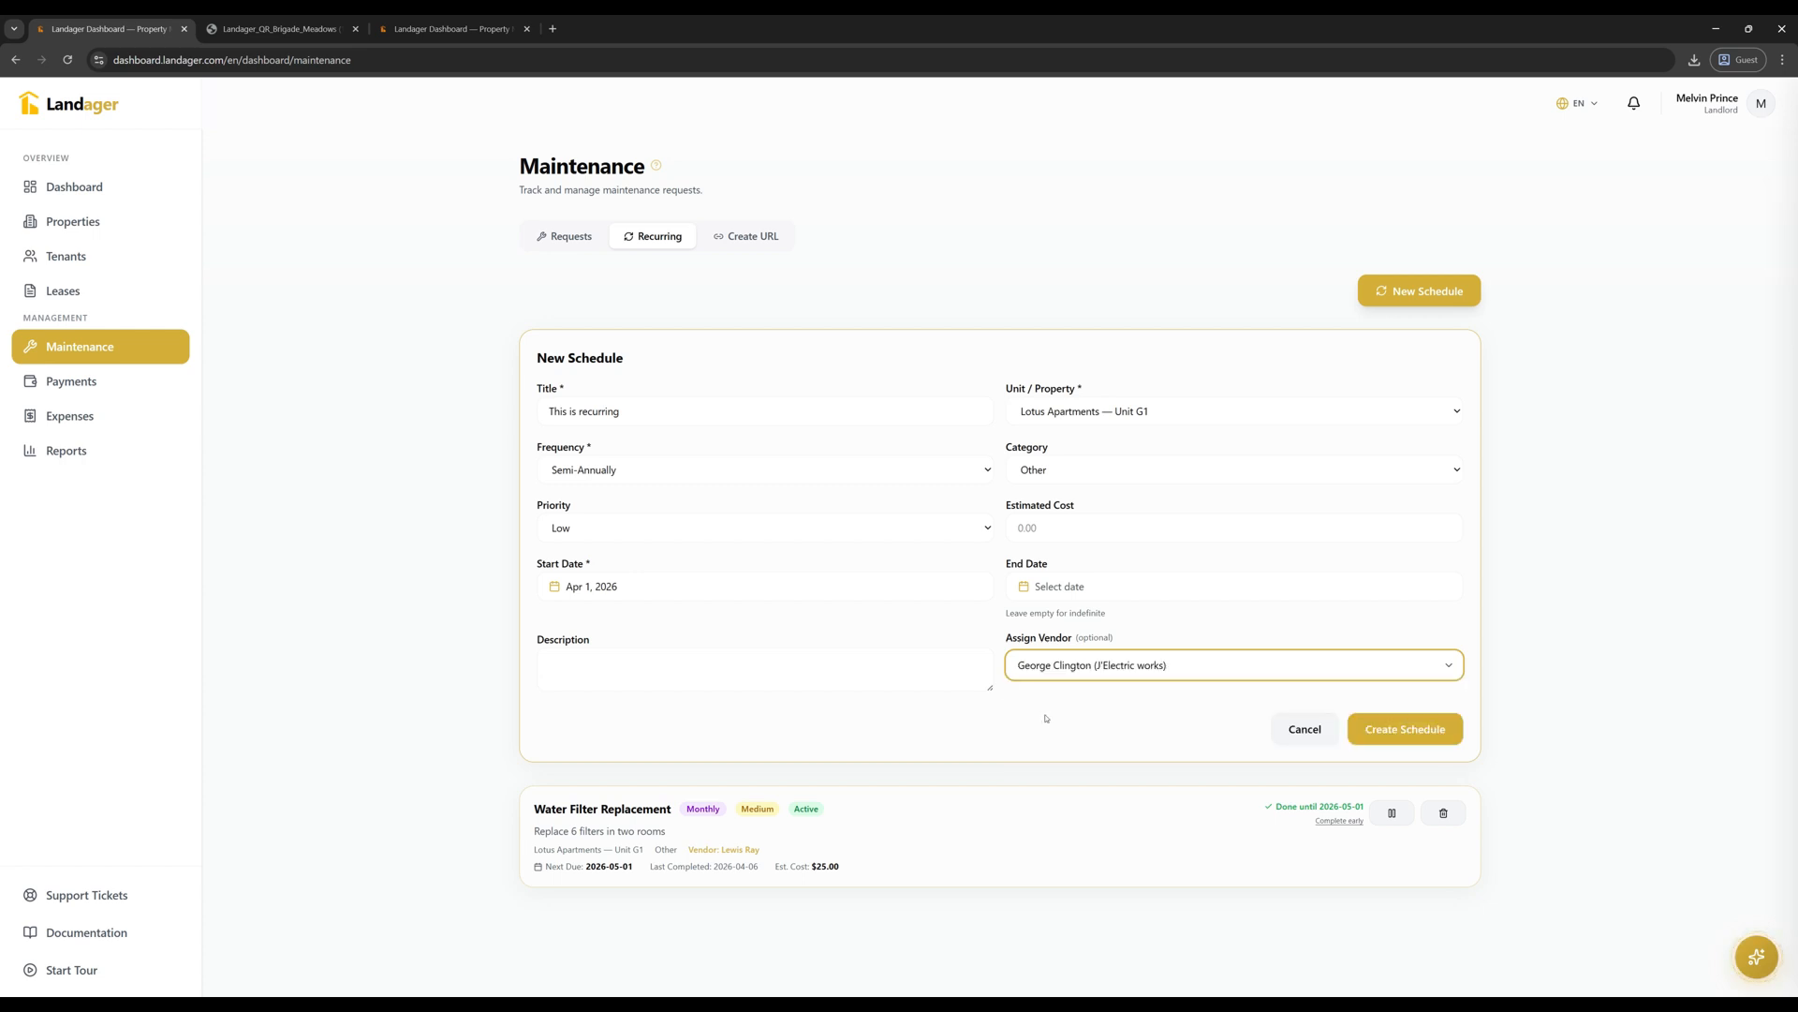
left_click(1442, 731)
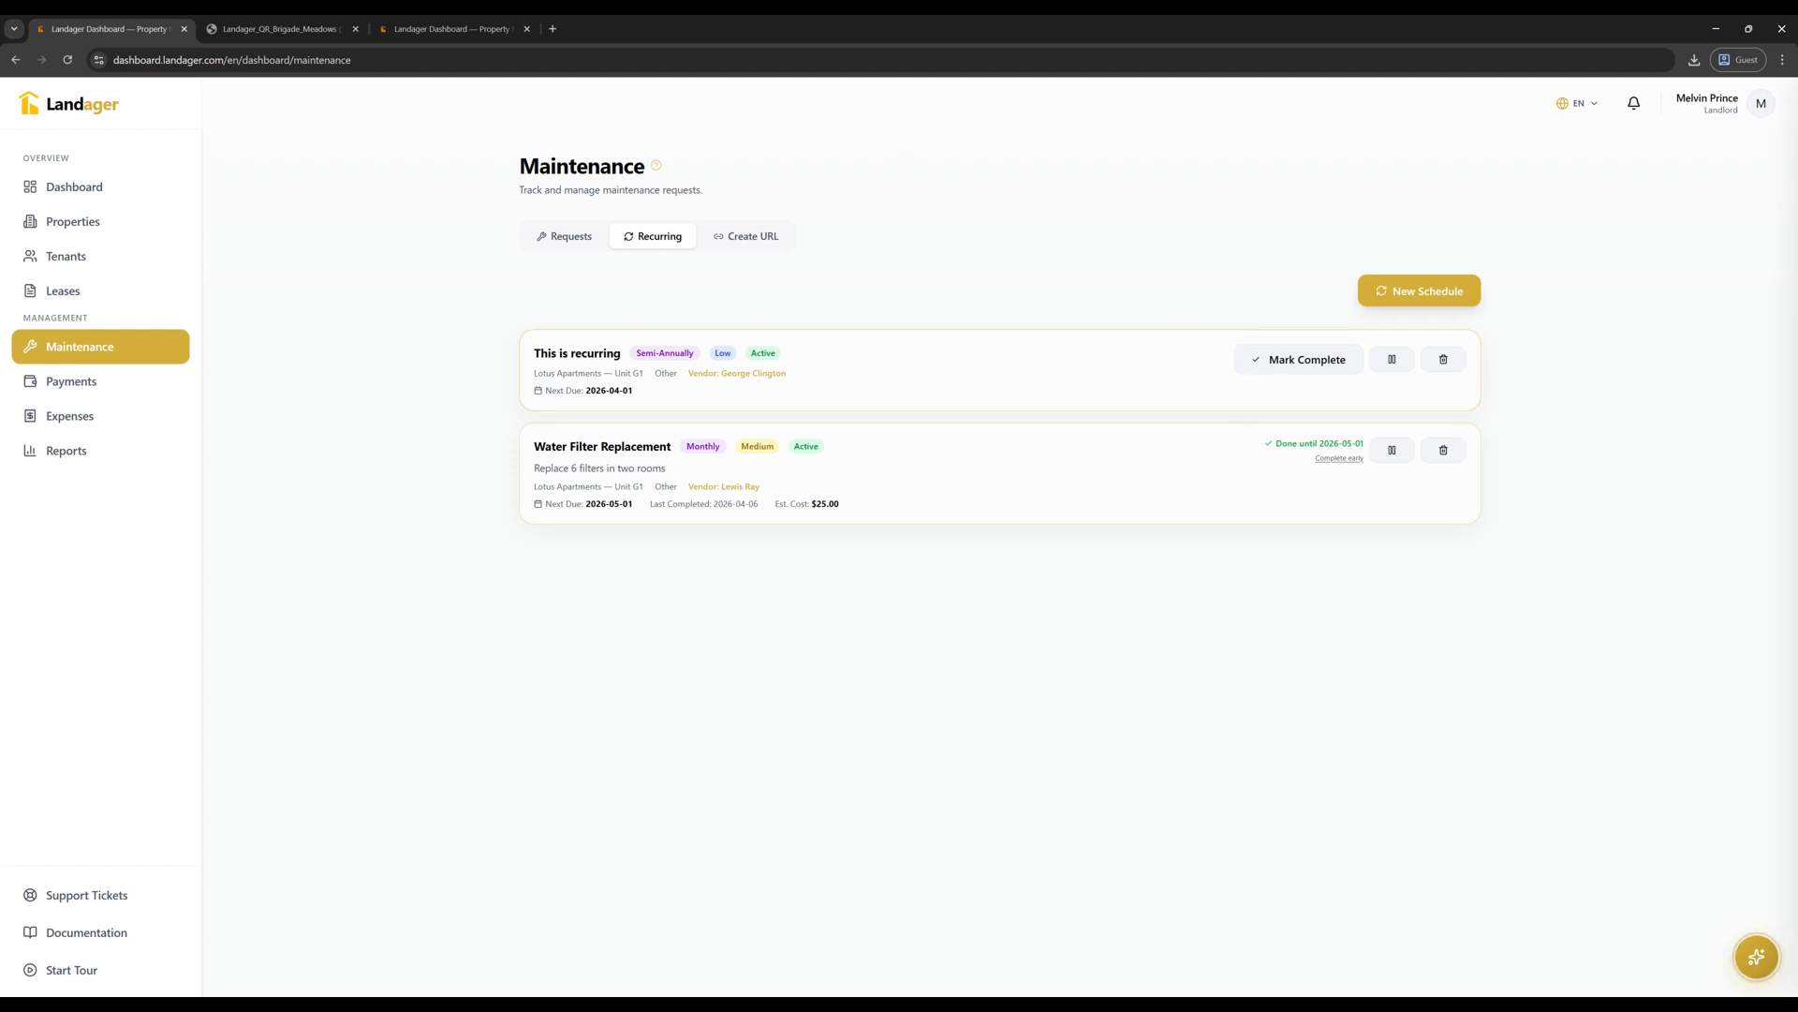
- Complete the "This is recurring" occurrence with an actual cost of 200, task photo property-image (3).webp and invoice invoic3e.webp, and log the expense
left_click(1280, 359)
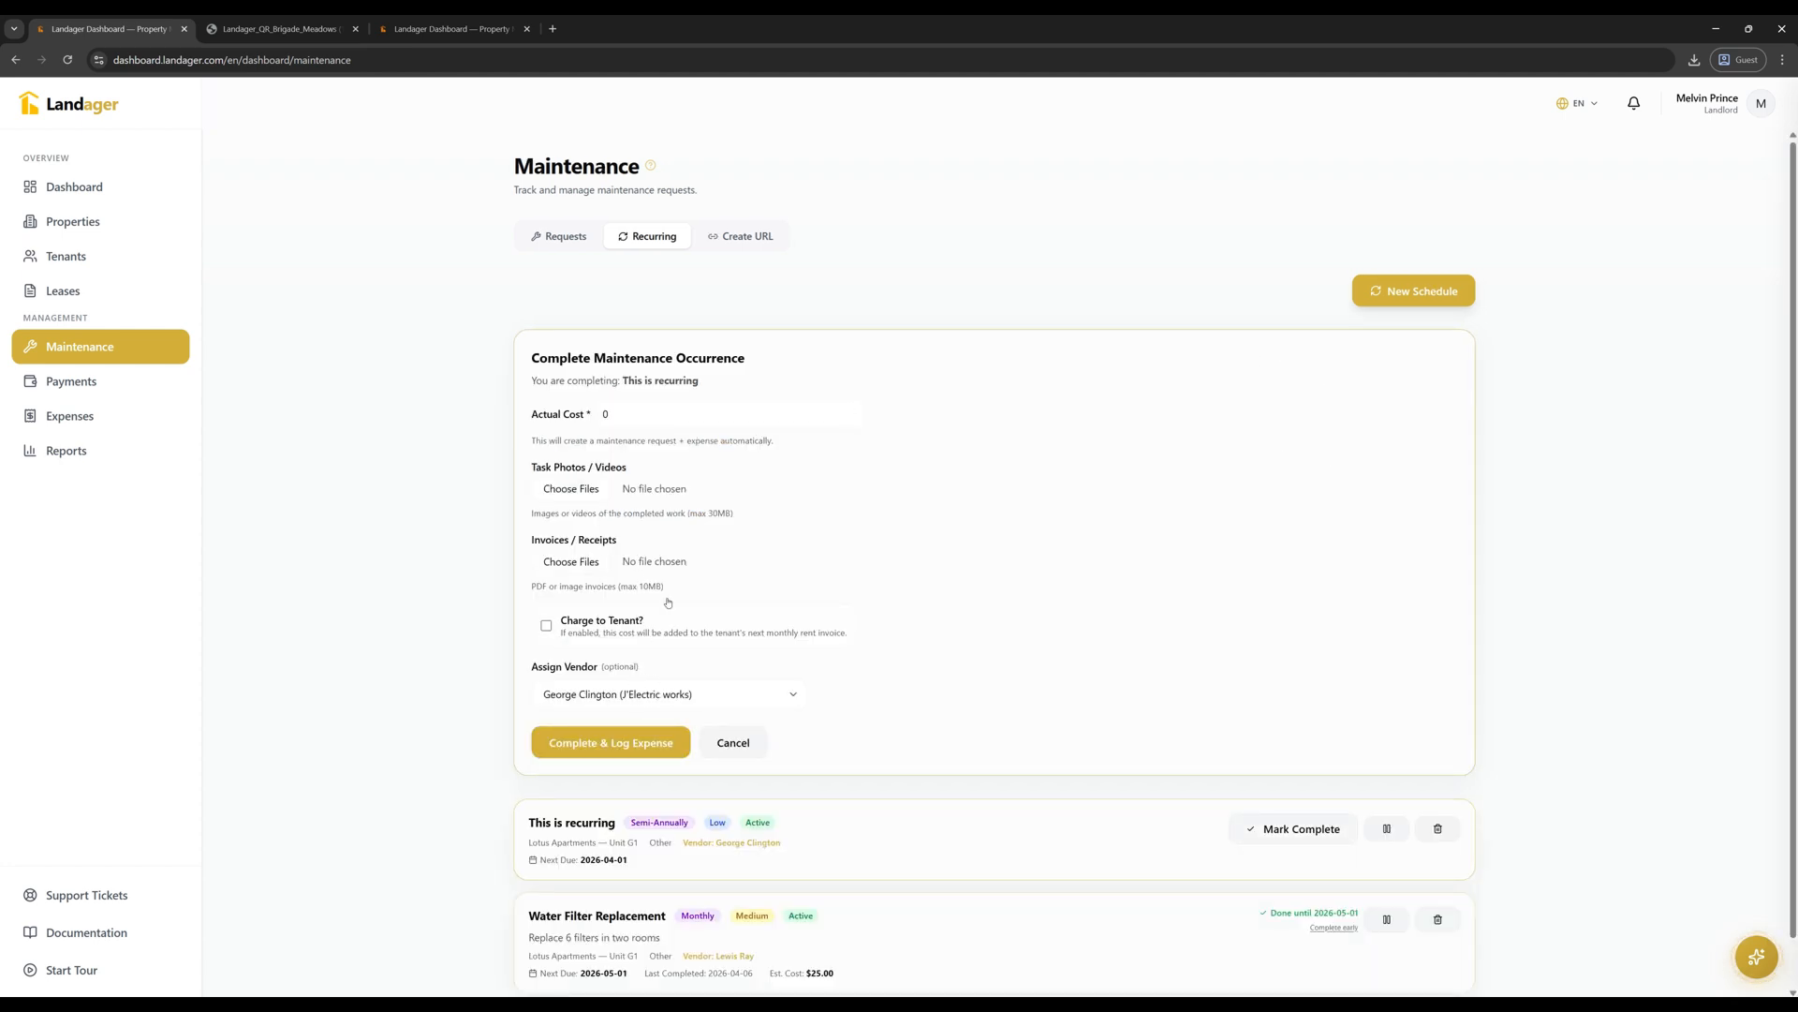
left_click(559, 415)
type("2")
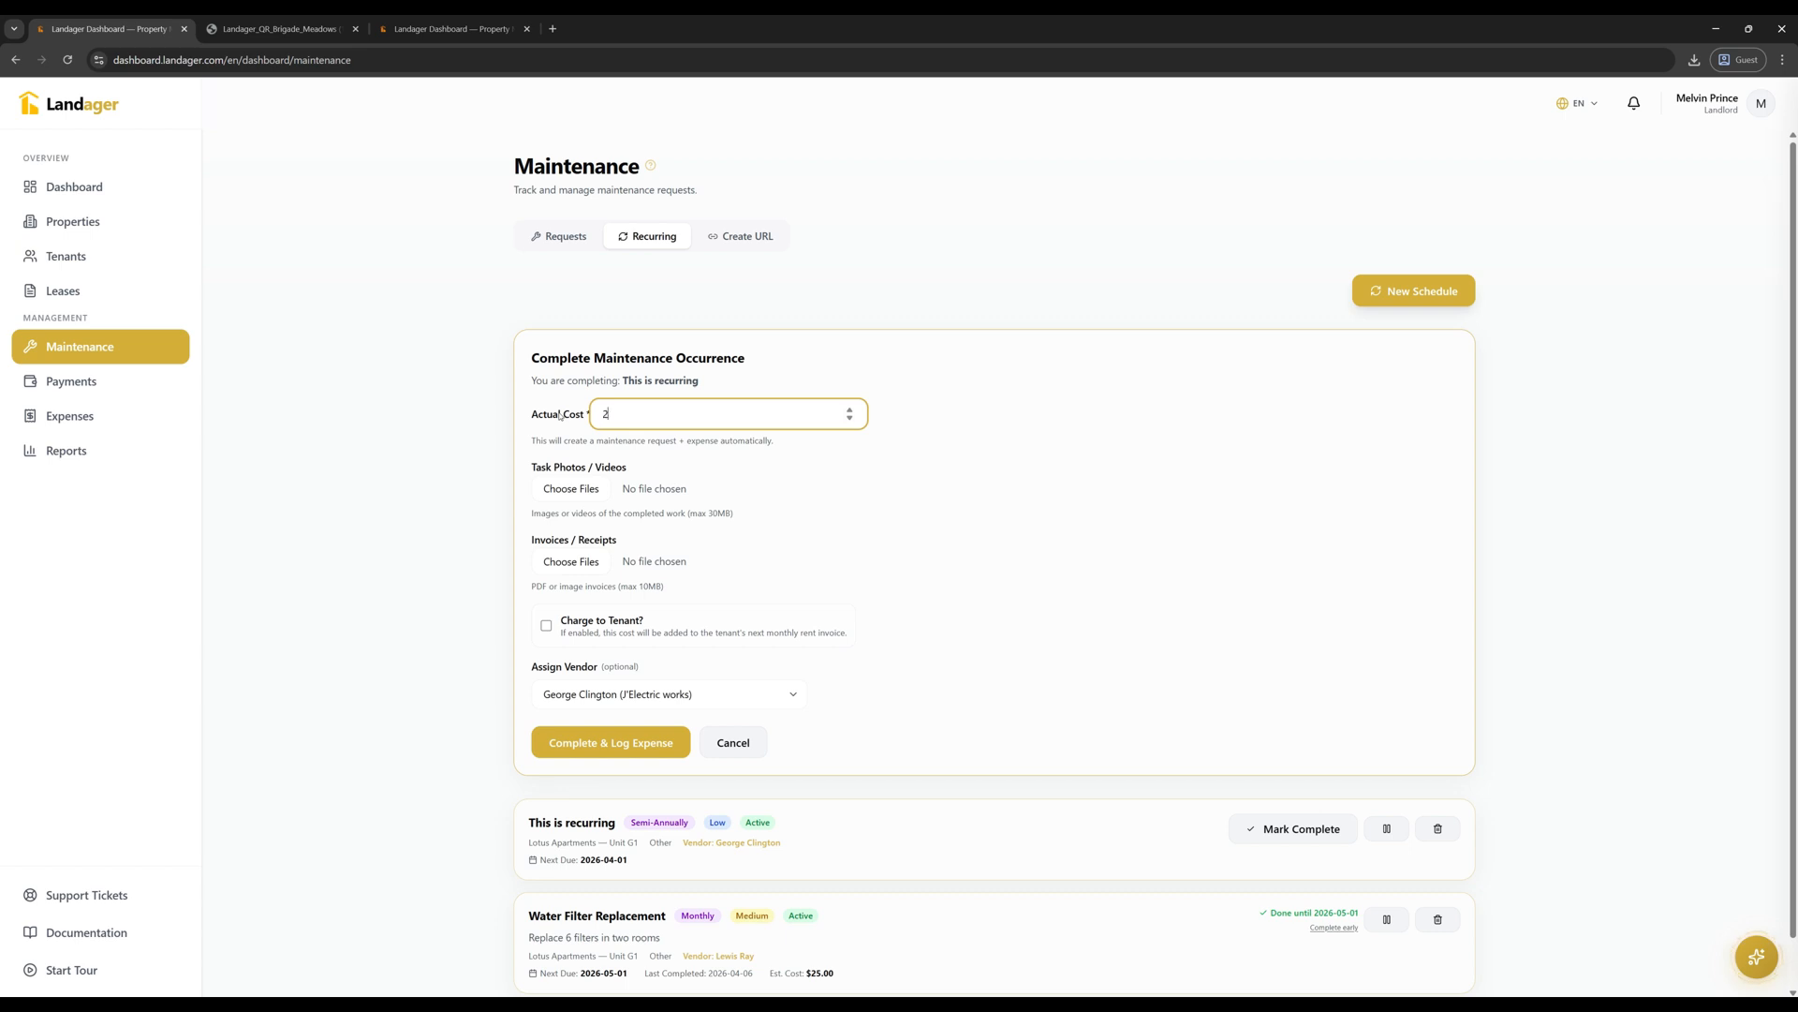
type("00")
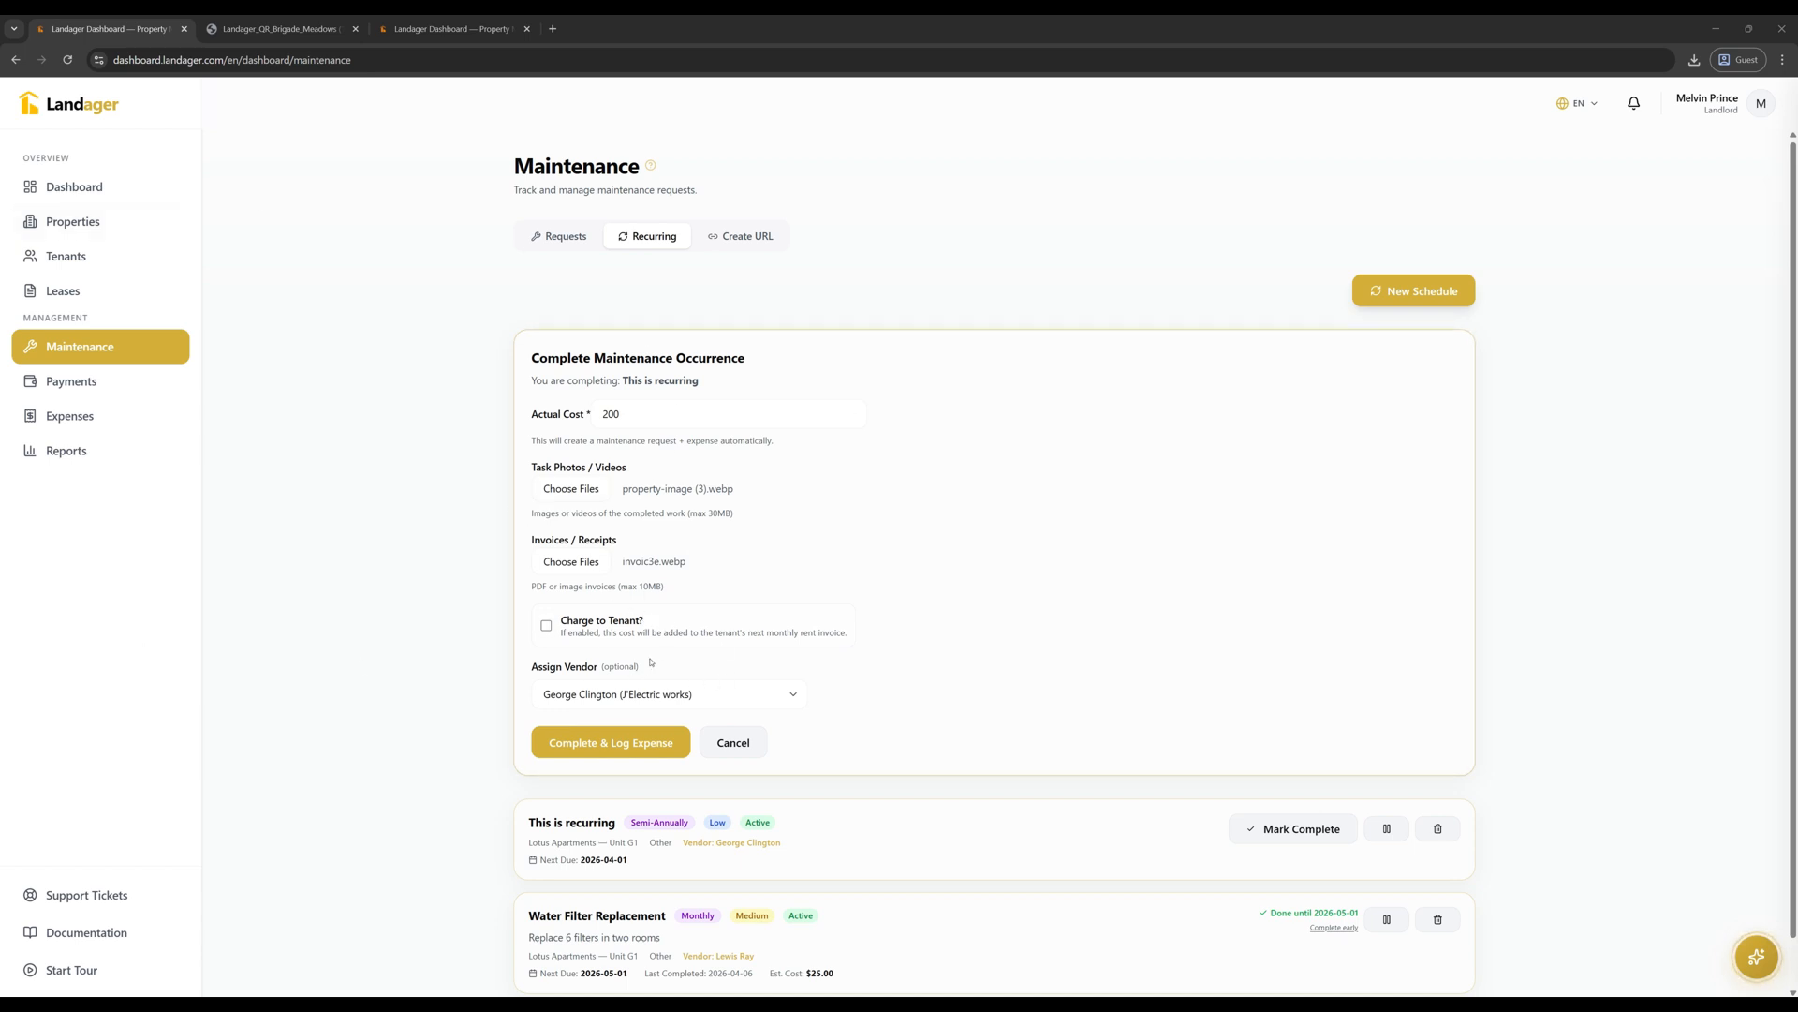
left_click(679, 742)
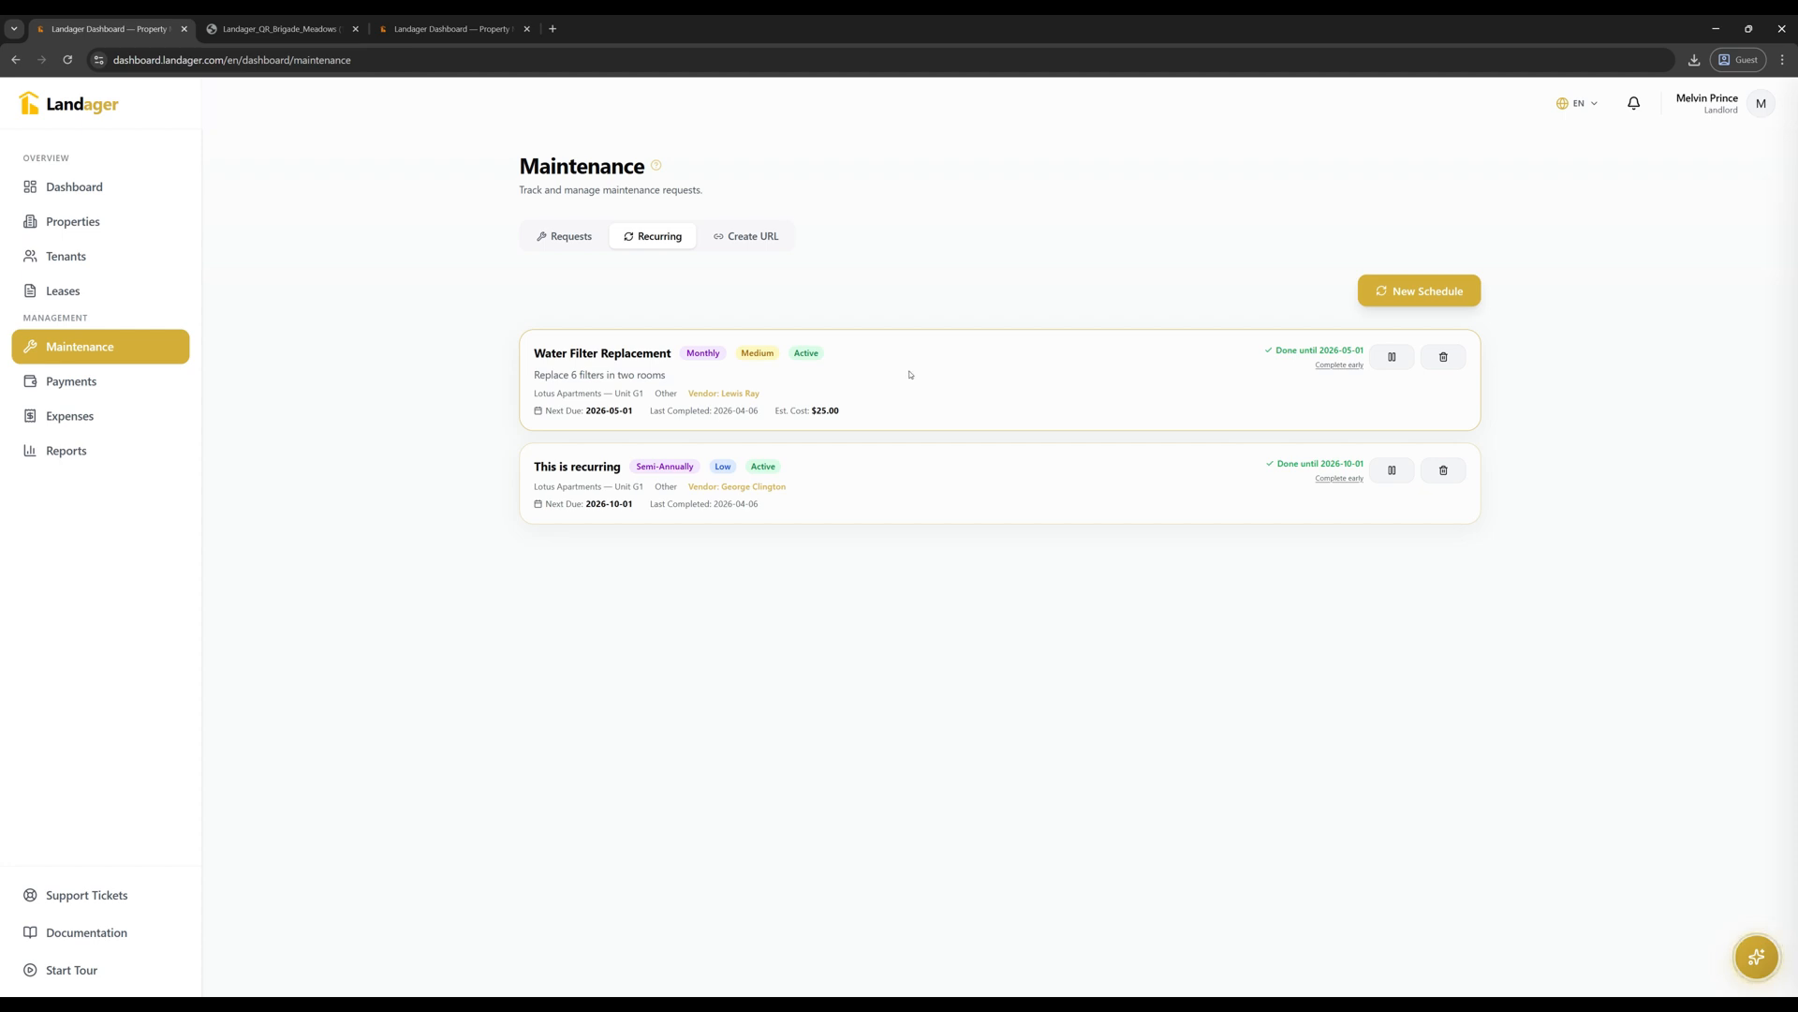
- Review the early completion form of the Water Filter Replacement schedule and close it without logging an expense
left_click(1341, 366)
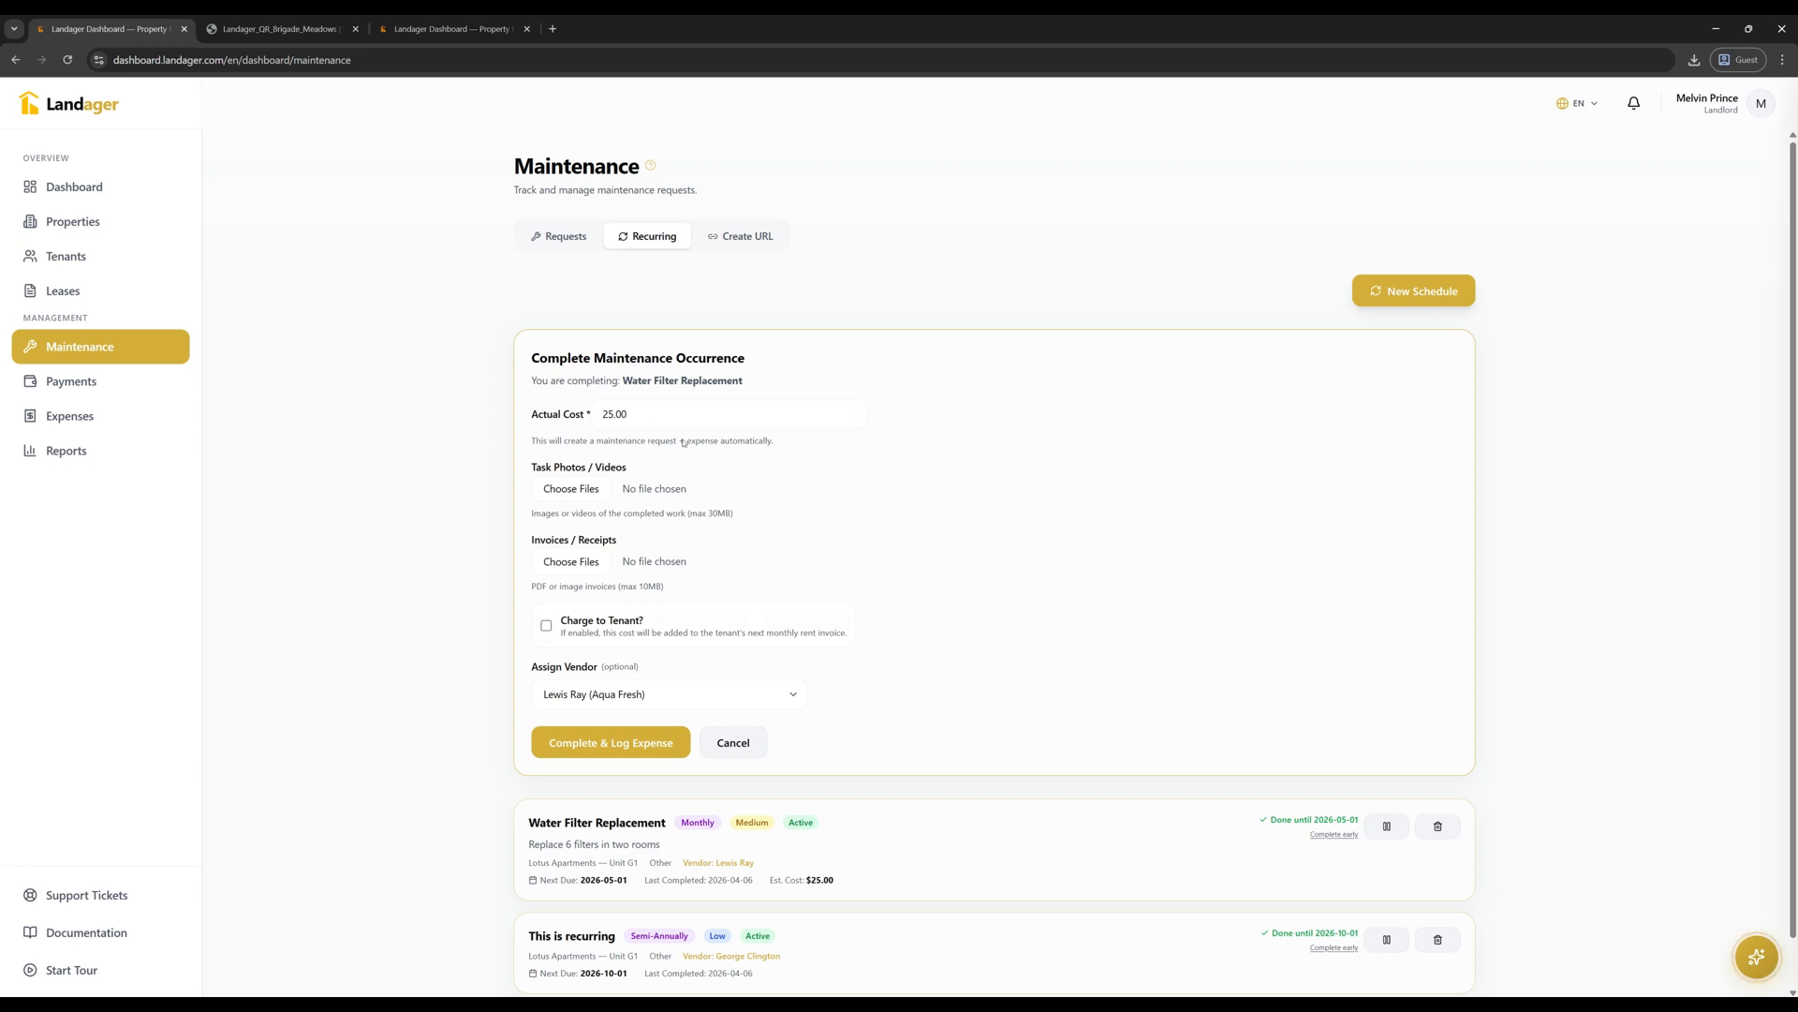
left_click(752, 750)
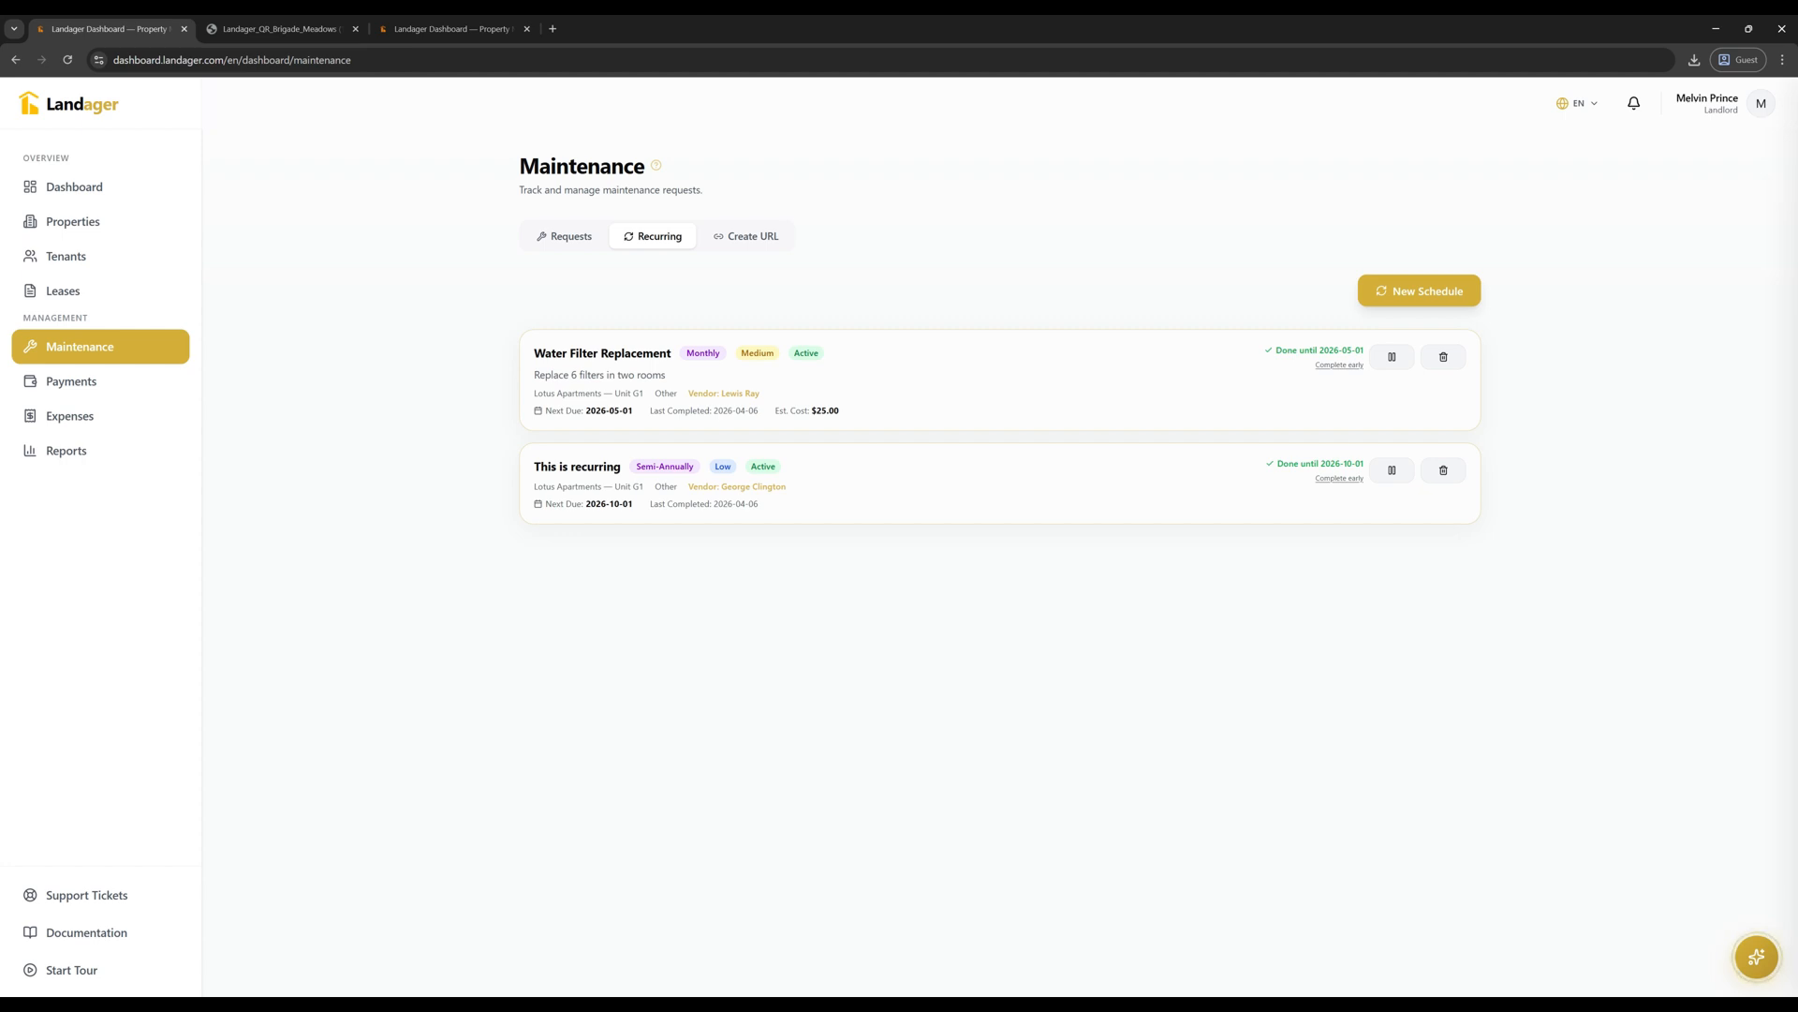
- View the blank new request form among the landlord's maintenance requests, and the maintenance request form in the tenant portal
left_click(544, 238)
left_click(1422, 290)
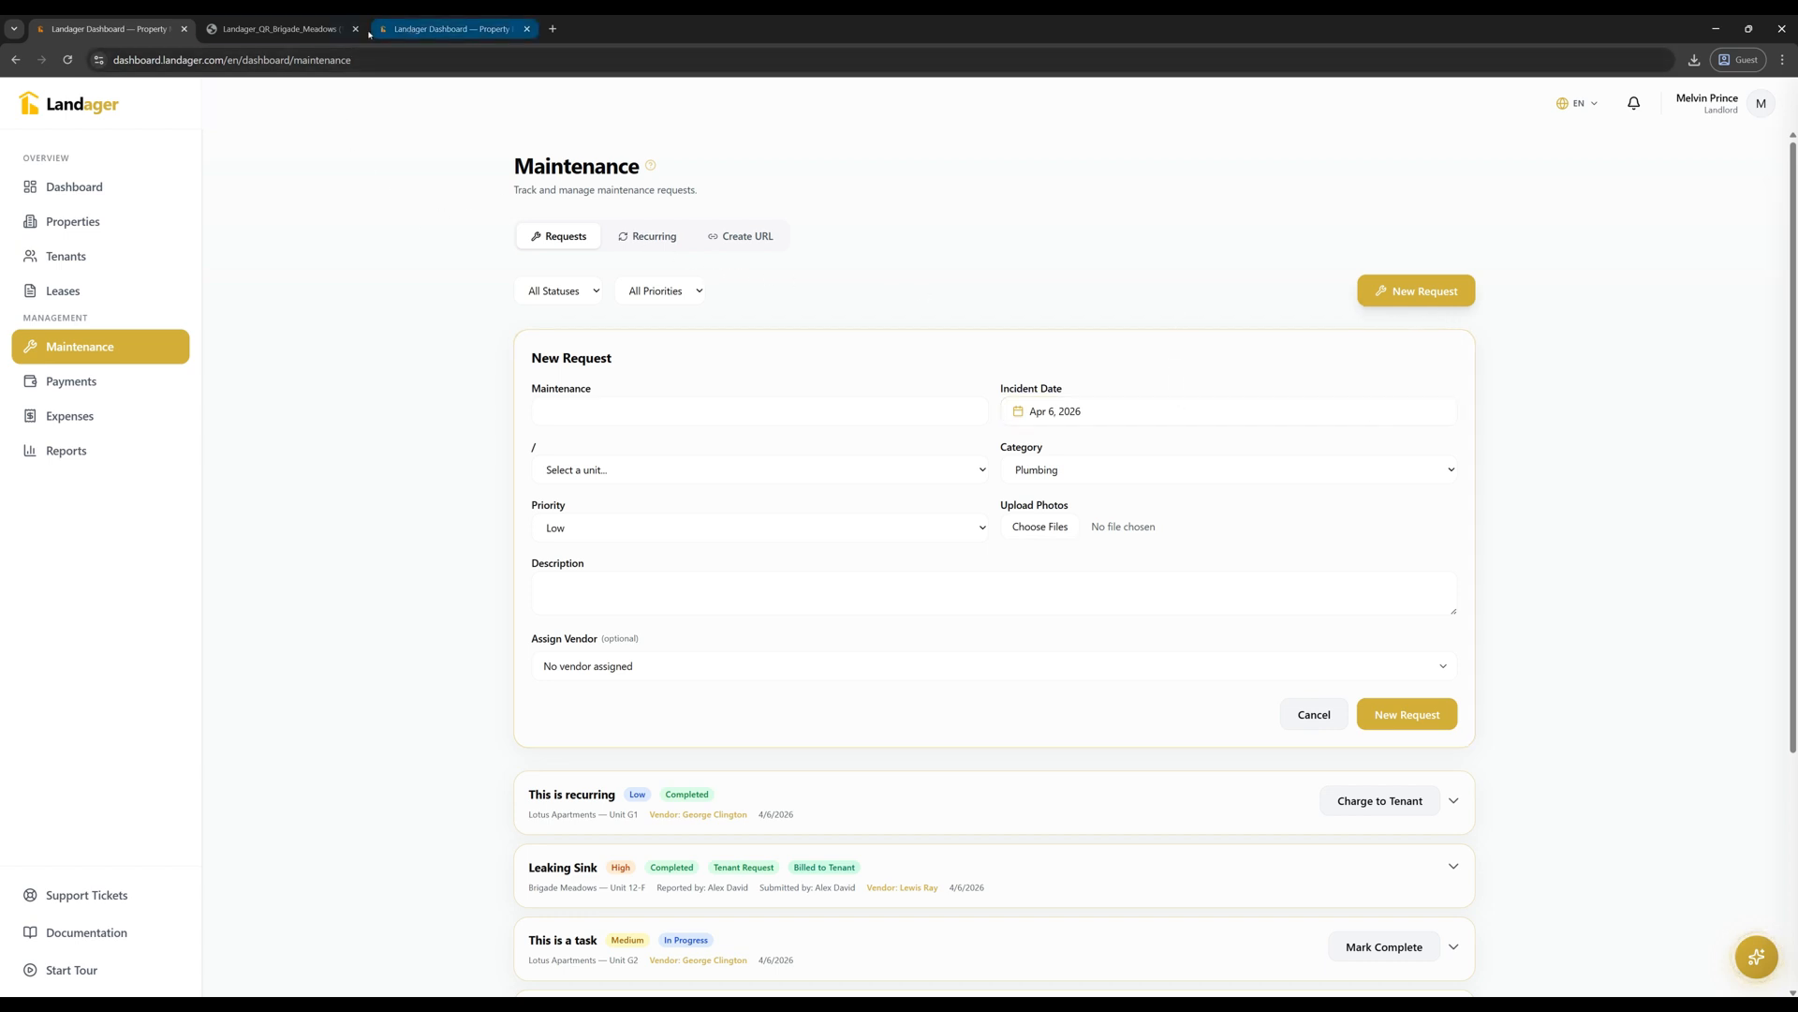
left_click(287, 34)
left_click(464, 34)
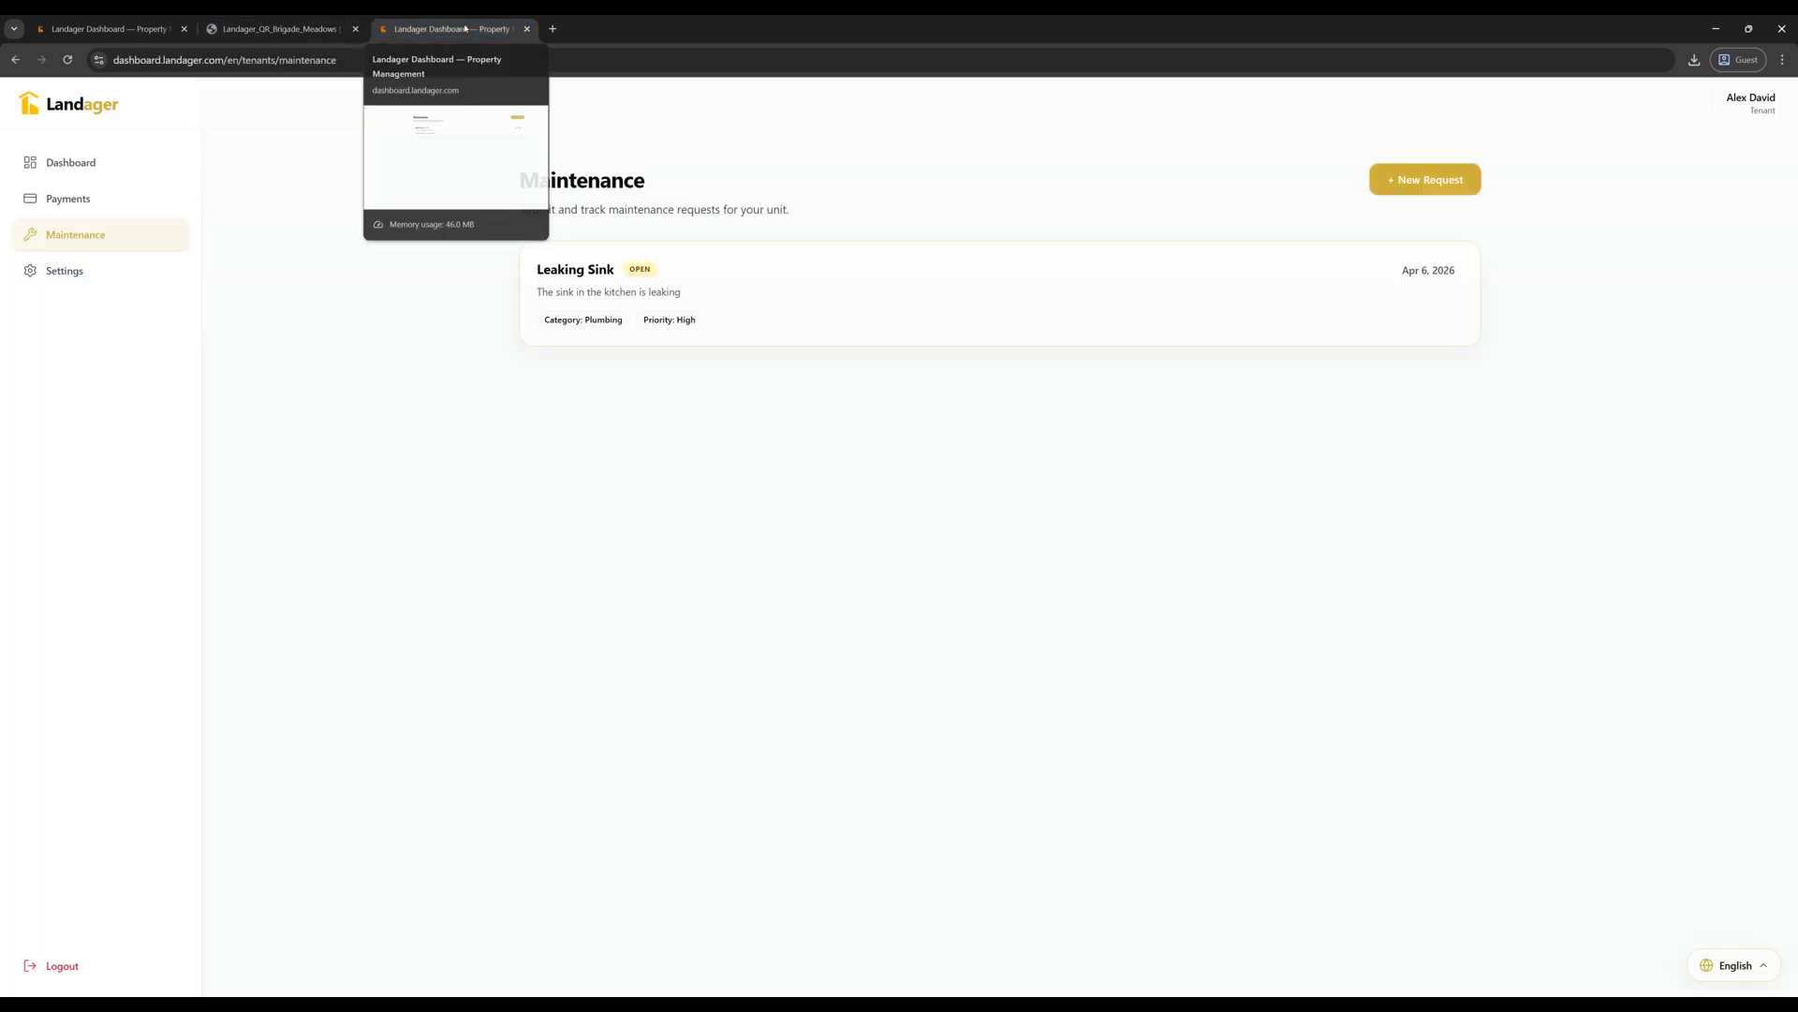
left_click(1402, 196)
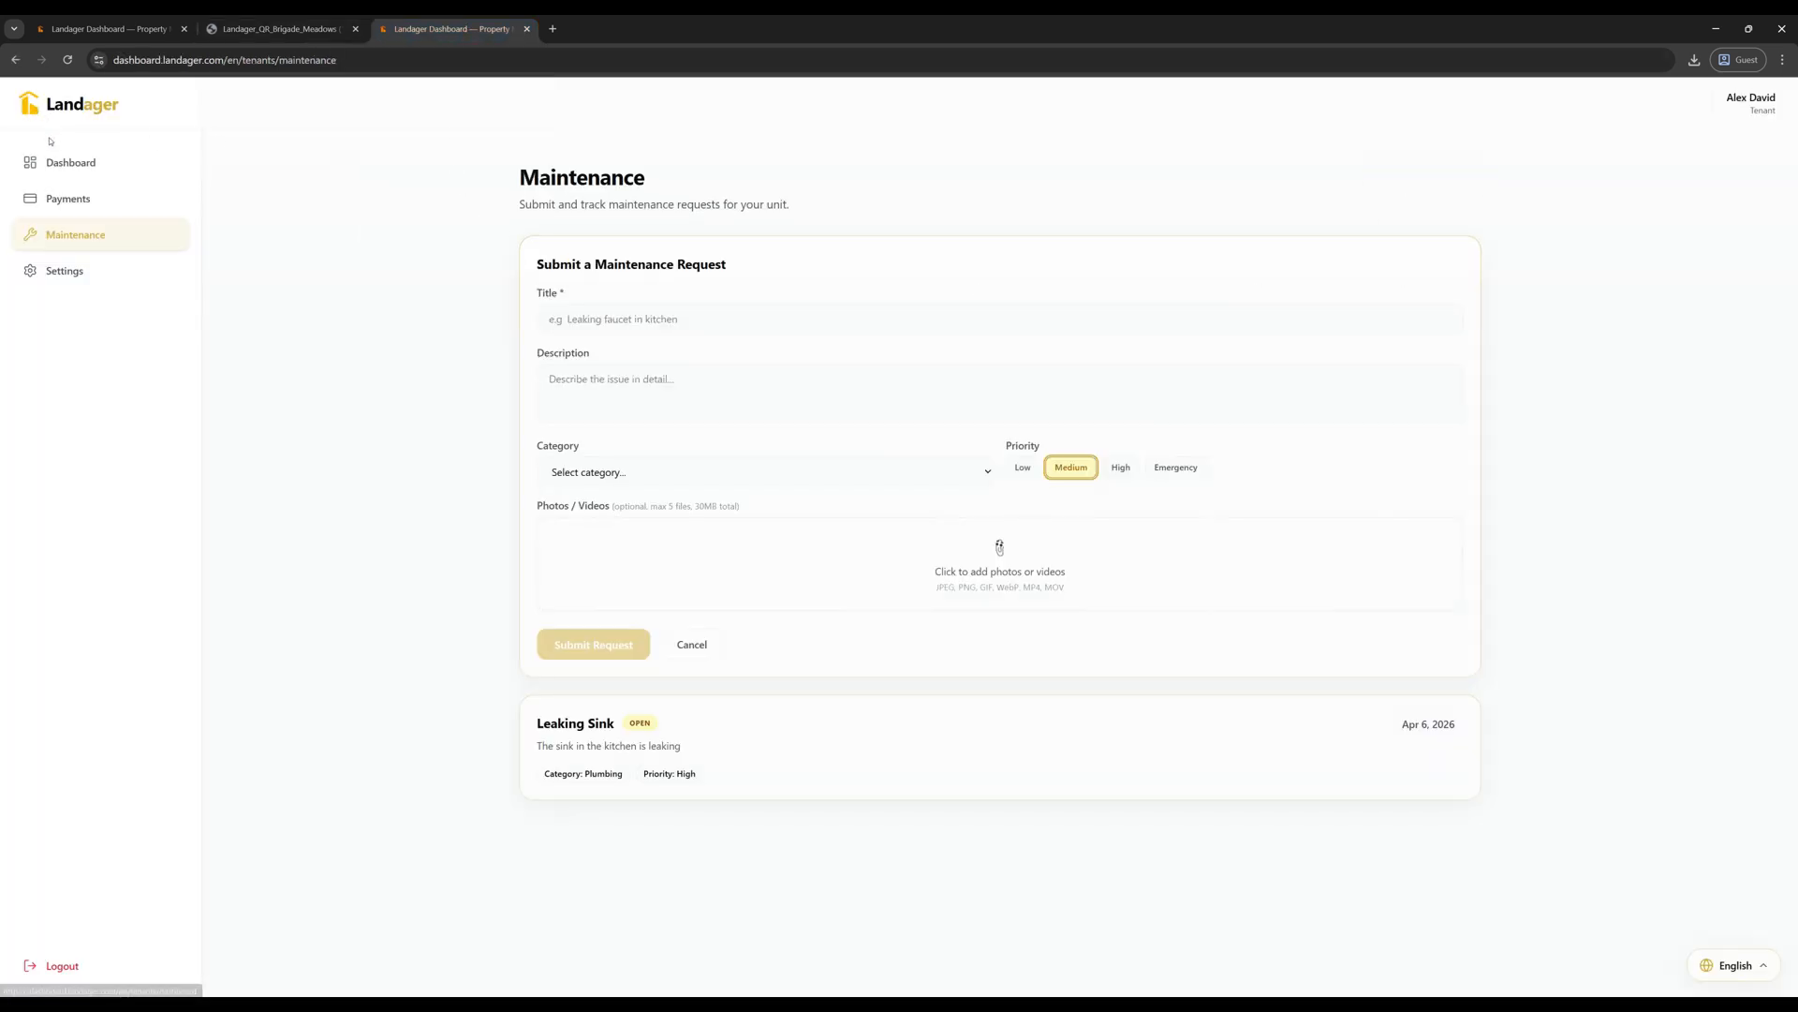
- Return to the landlord dashboard and view the recurring maintenance section and the properties' maintenance request URLs
left_click(86, 29)
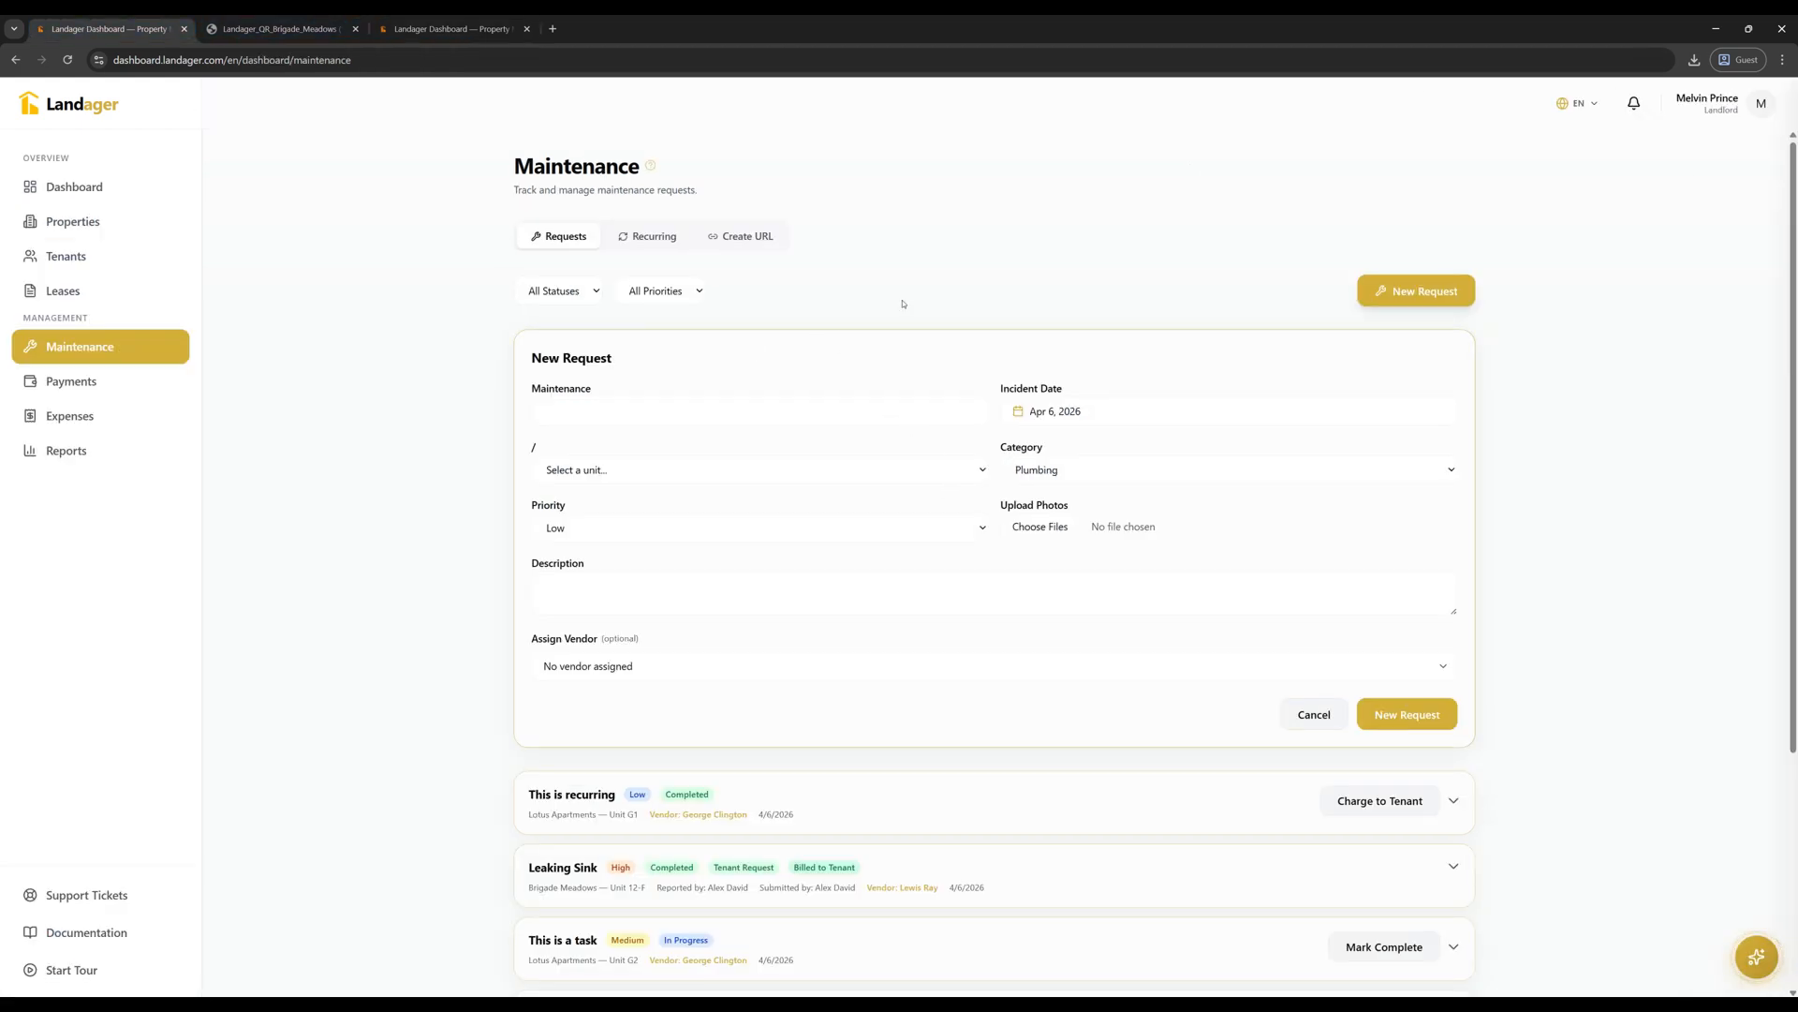
left_click(651, 238)
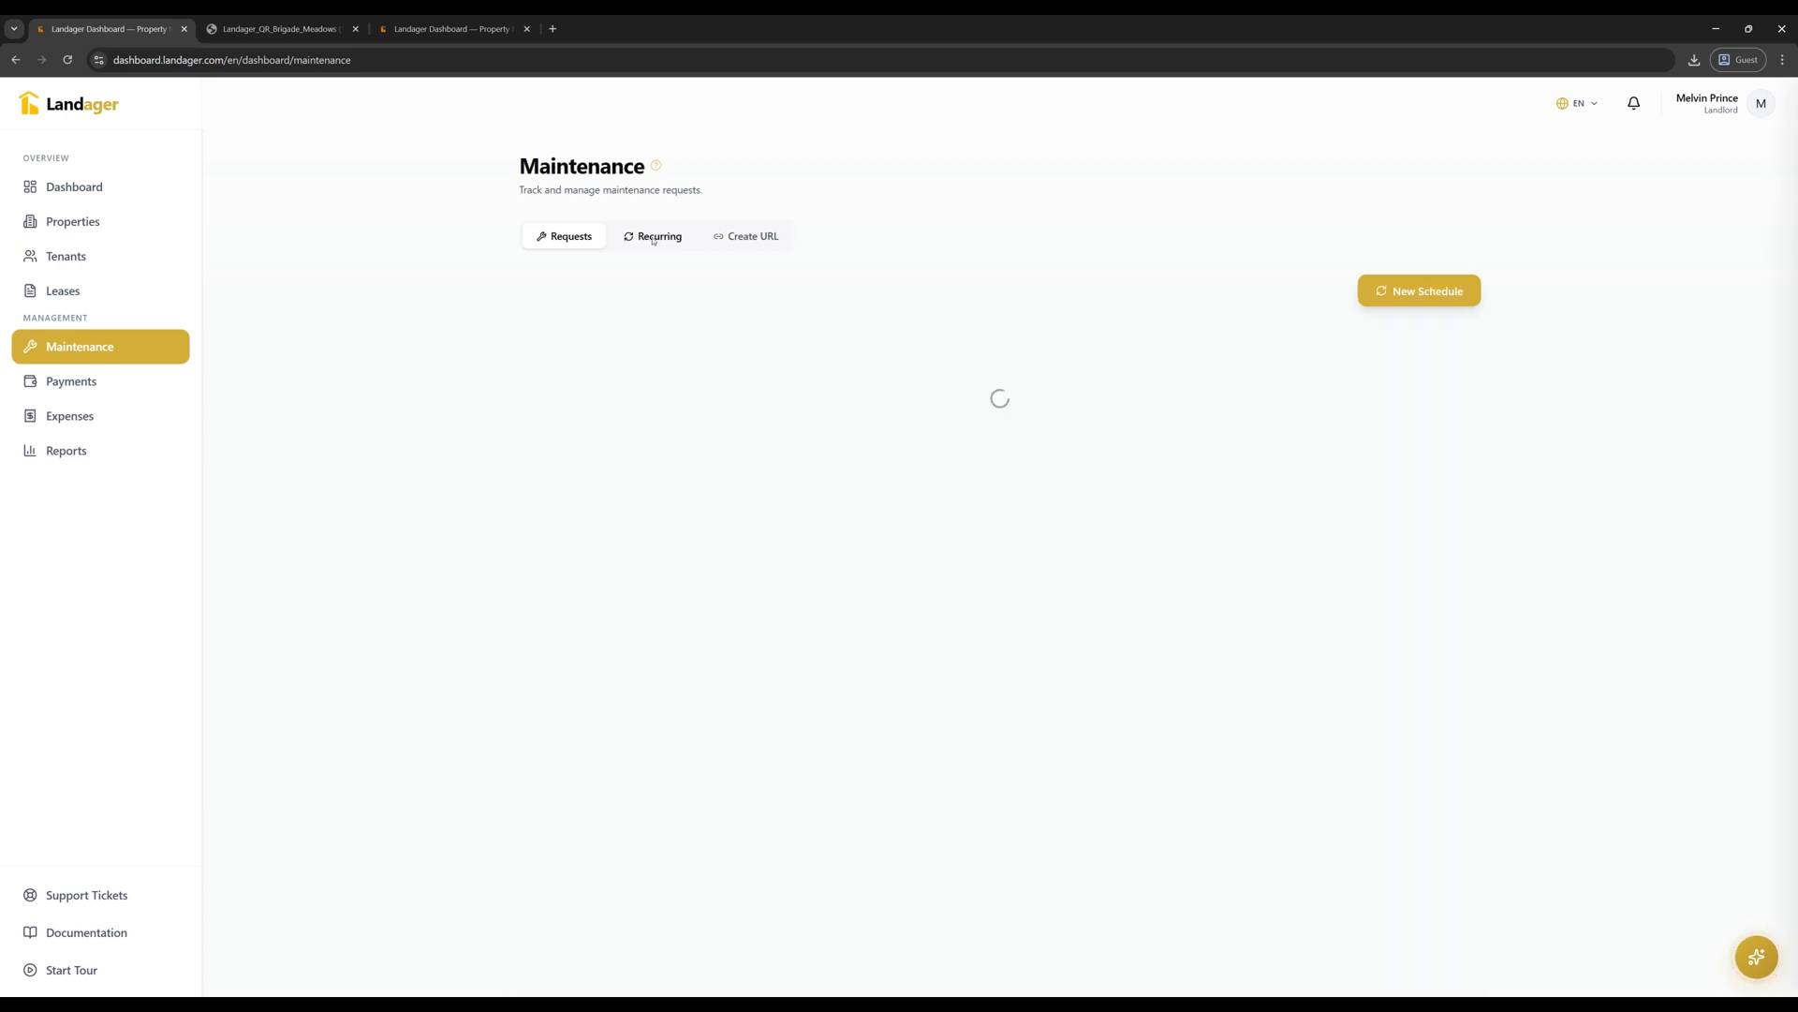
left_click(736, 239)
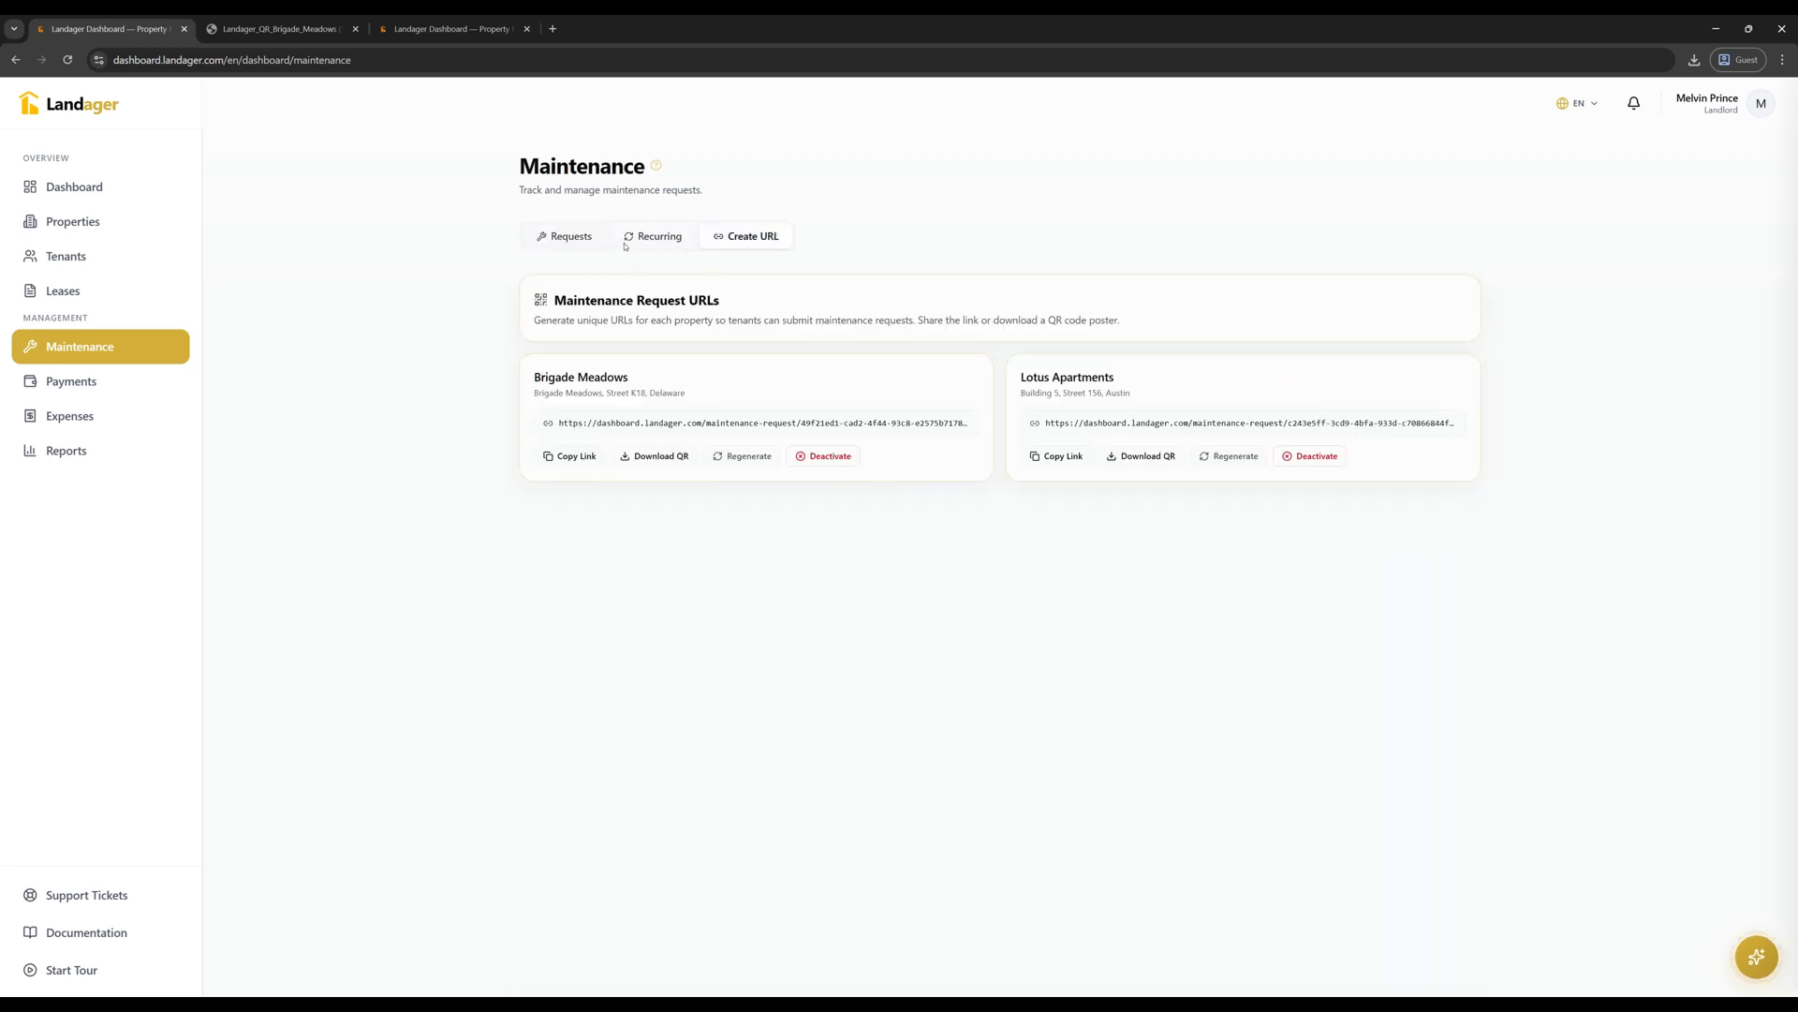
- Check the logged property expenses and the April 2026 rent payments, and return to the maintenance requests list
left_click(80, 414)
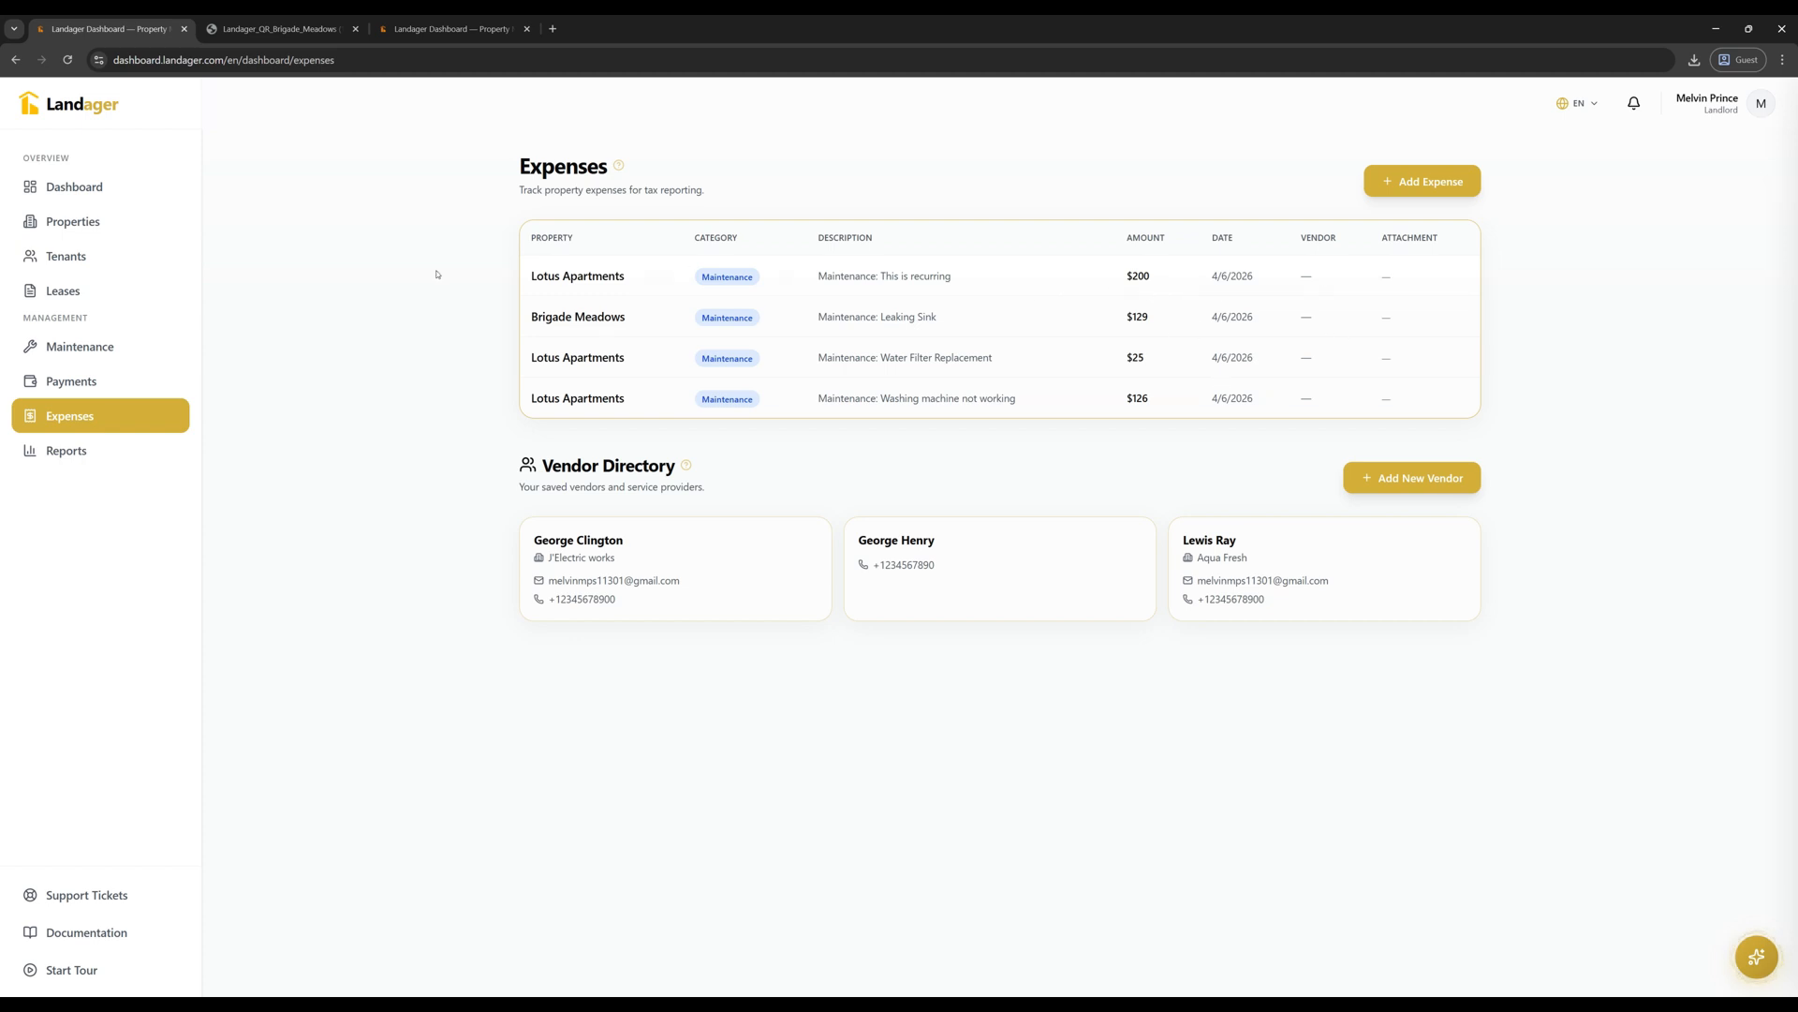
left_click(80, 381)
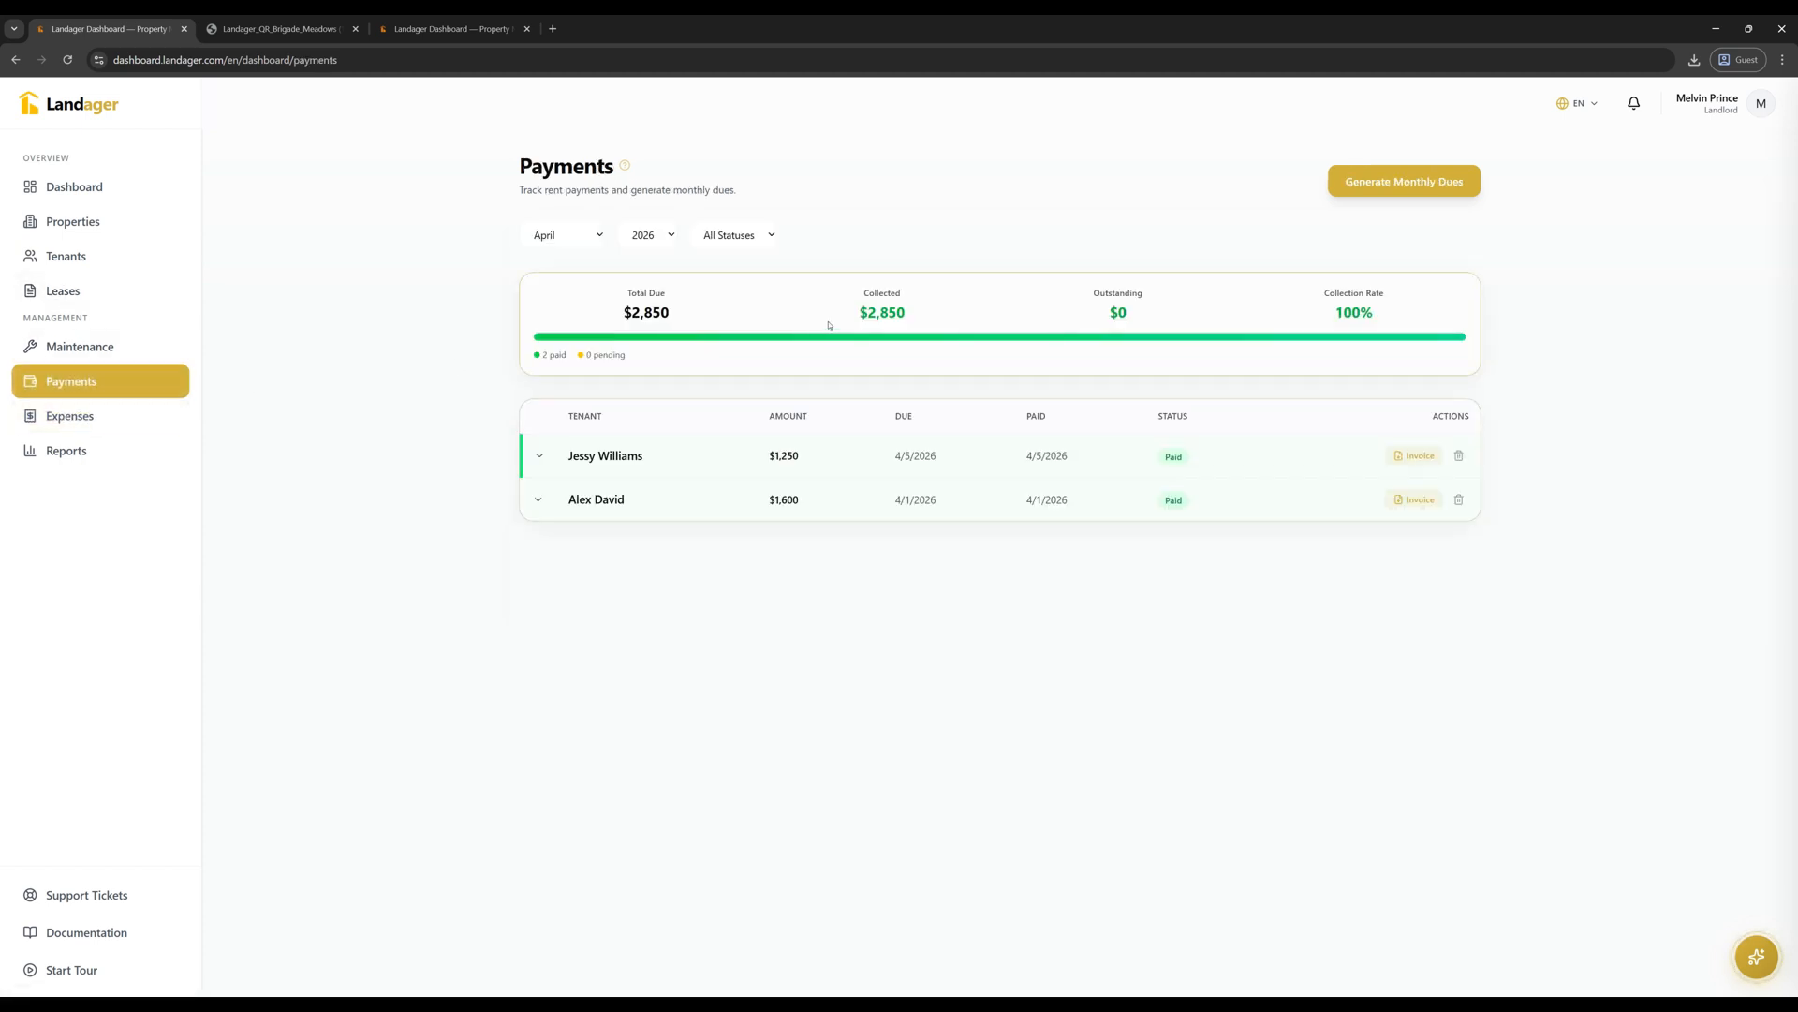
left_click(1408, 185)
left_click(90, 346)
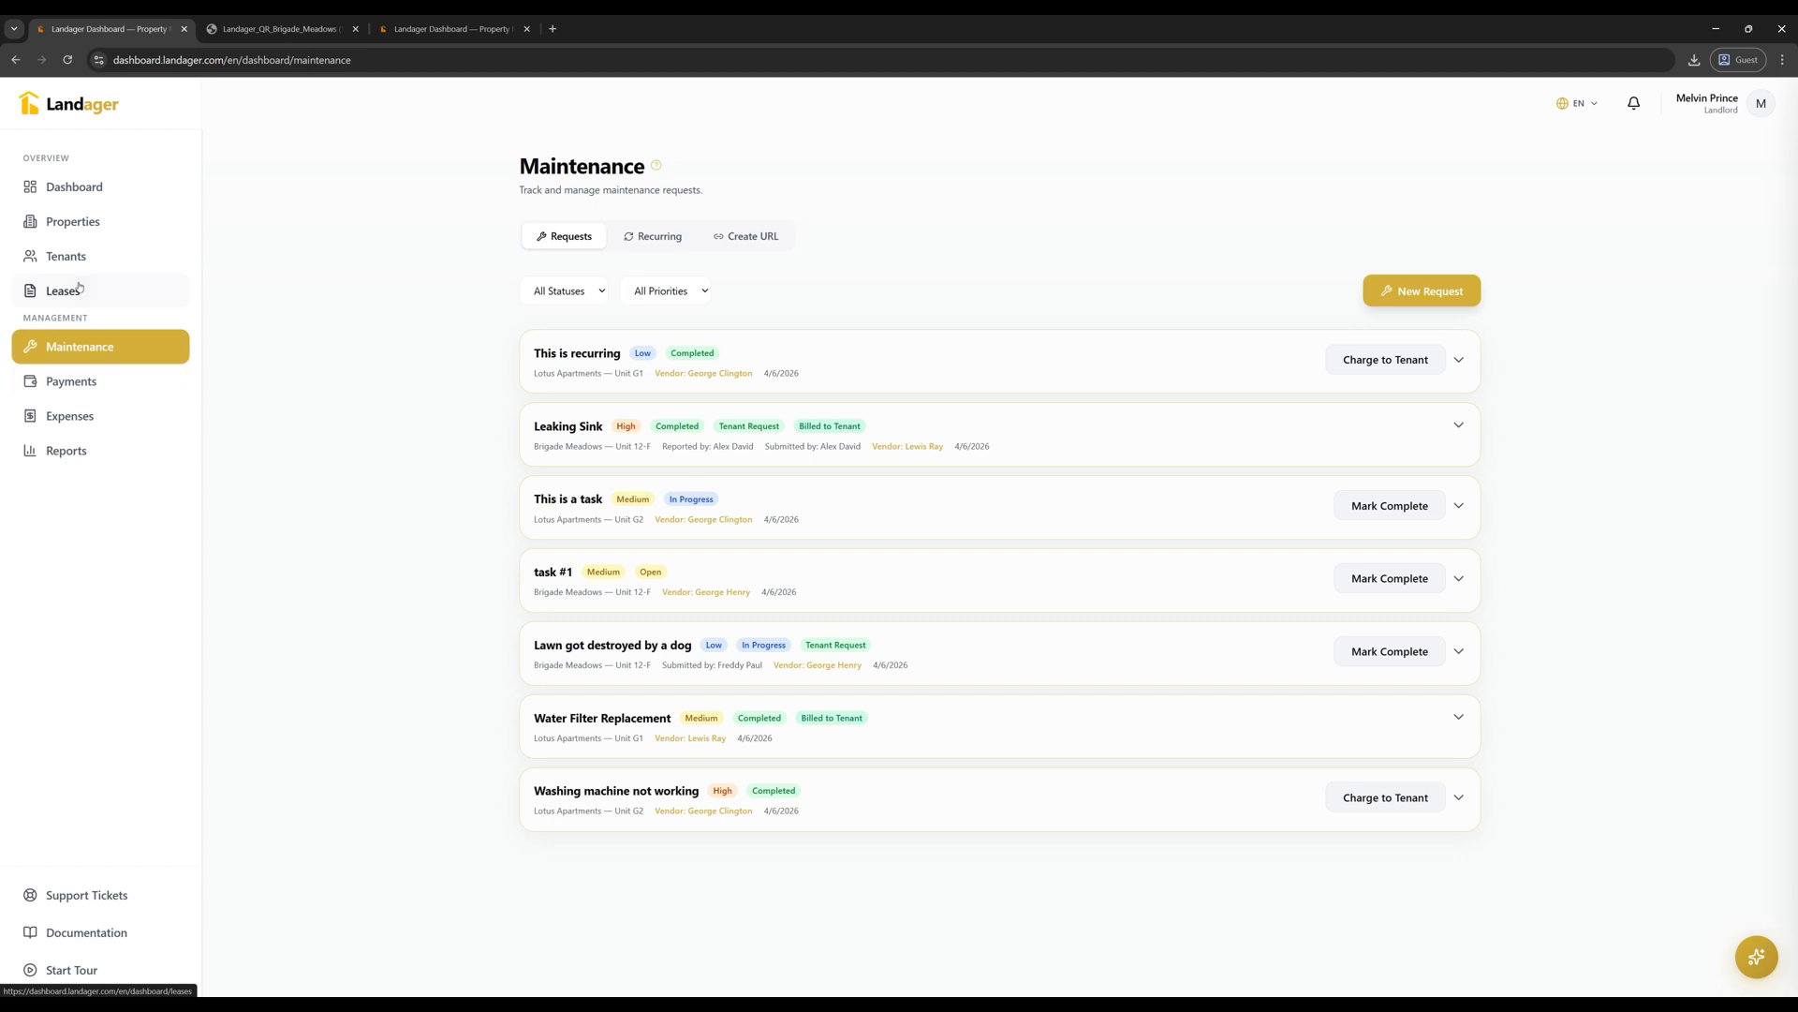